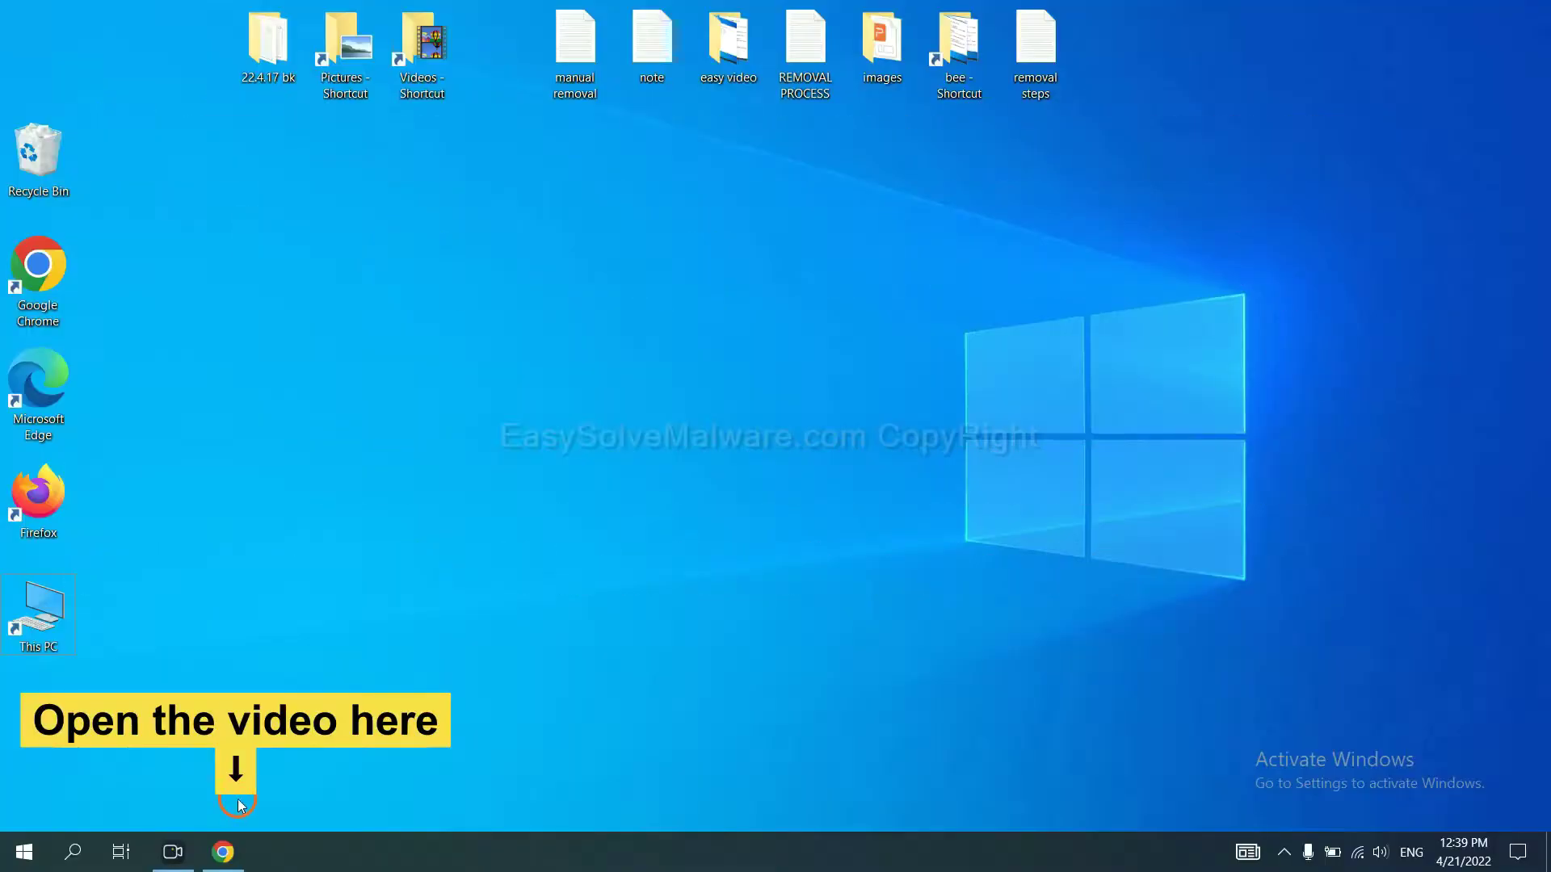
# Follow the easysolvemalware.com guide link from the YouTube tutorial and download SpyHunter for Windows.
pyautogui.click(239, 850)
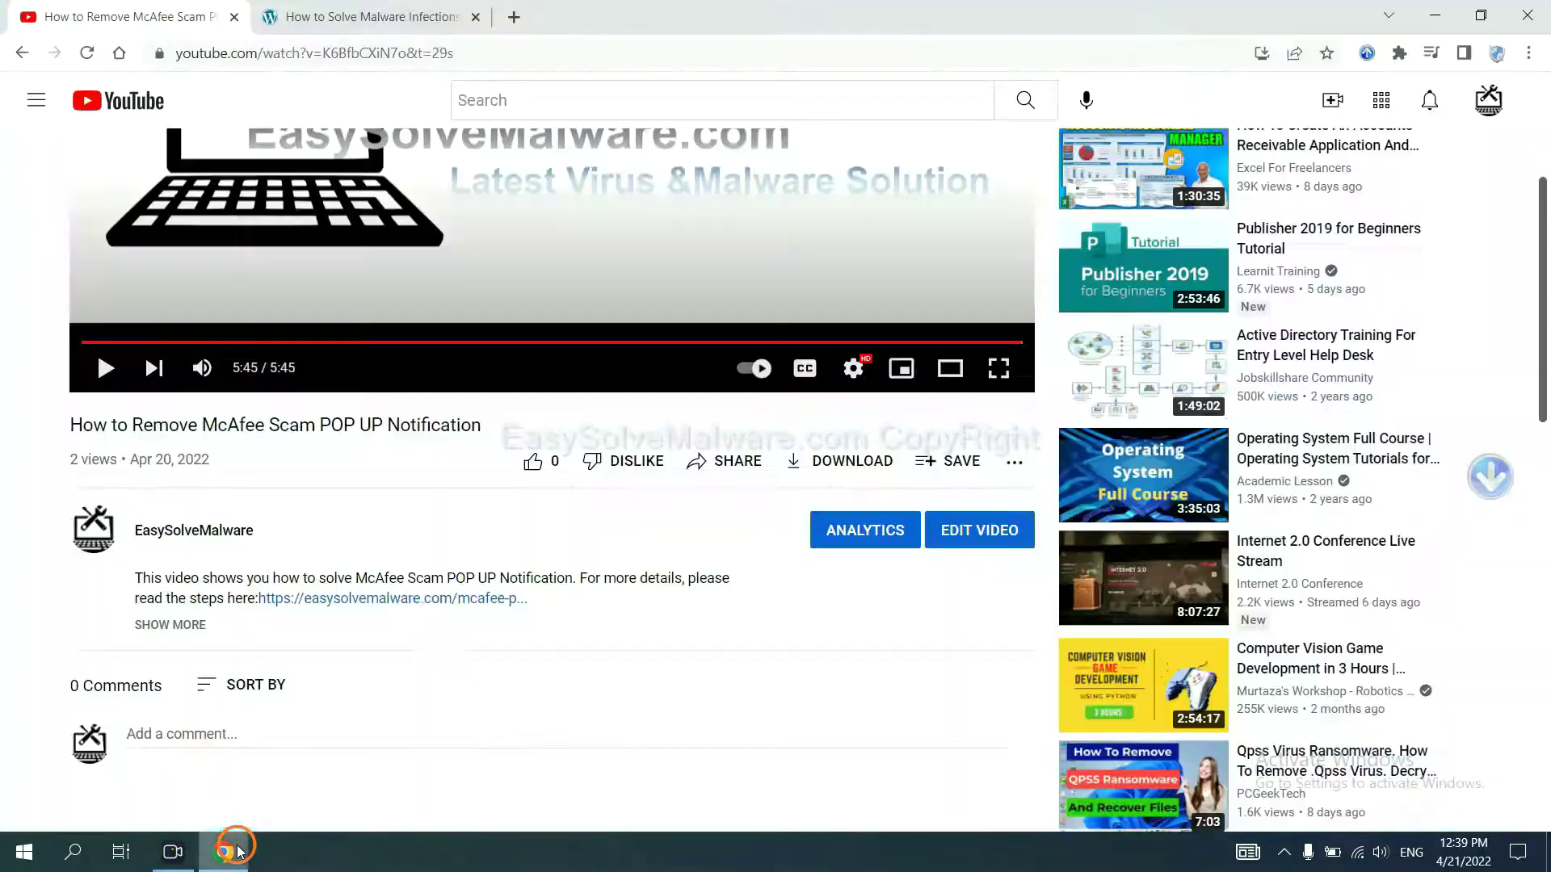
pyautogui.click(428, 602)
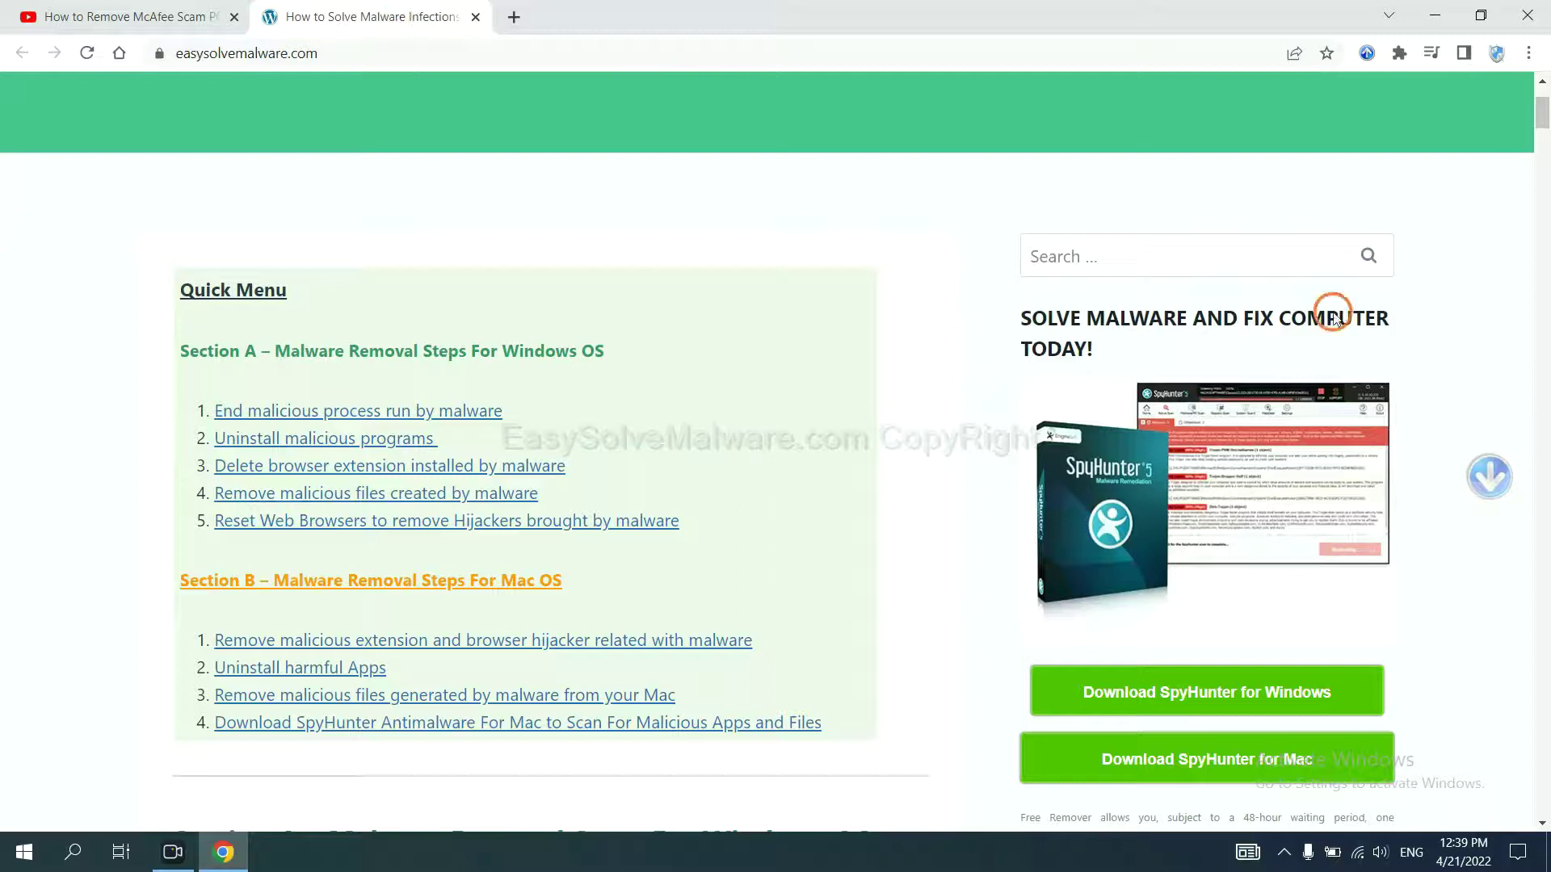
pyautogui.scroll(-3, 1333, 318)
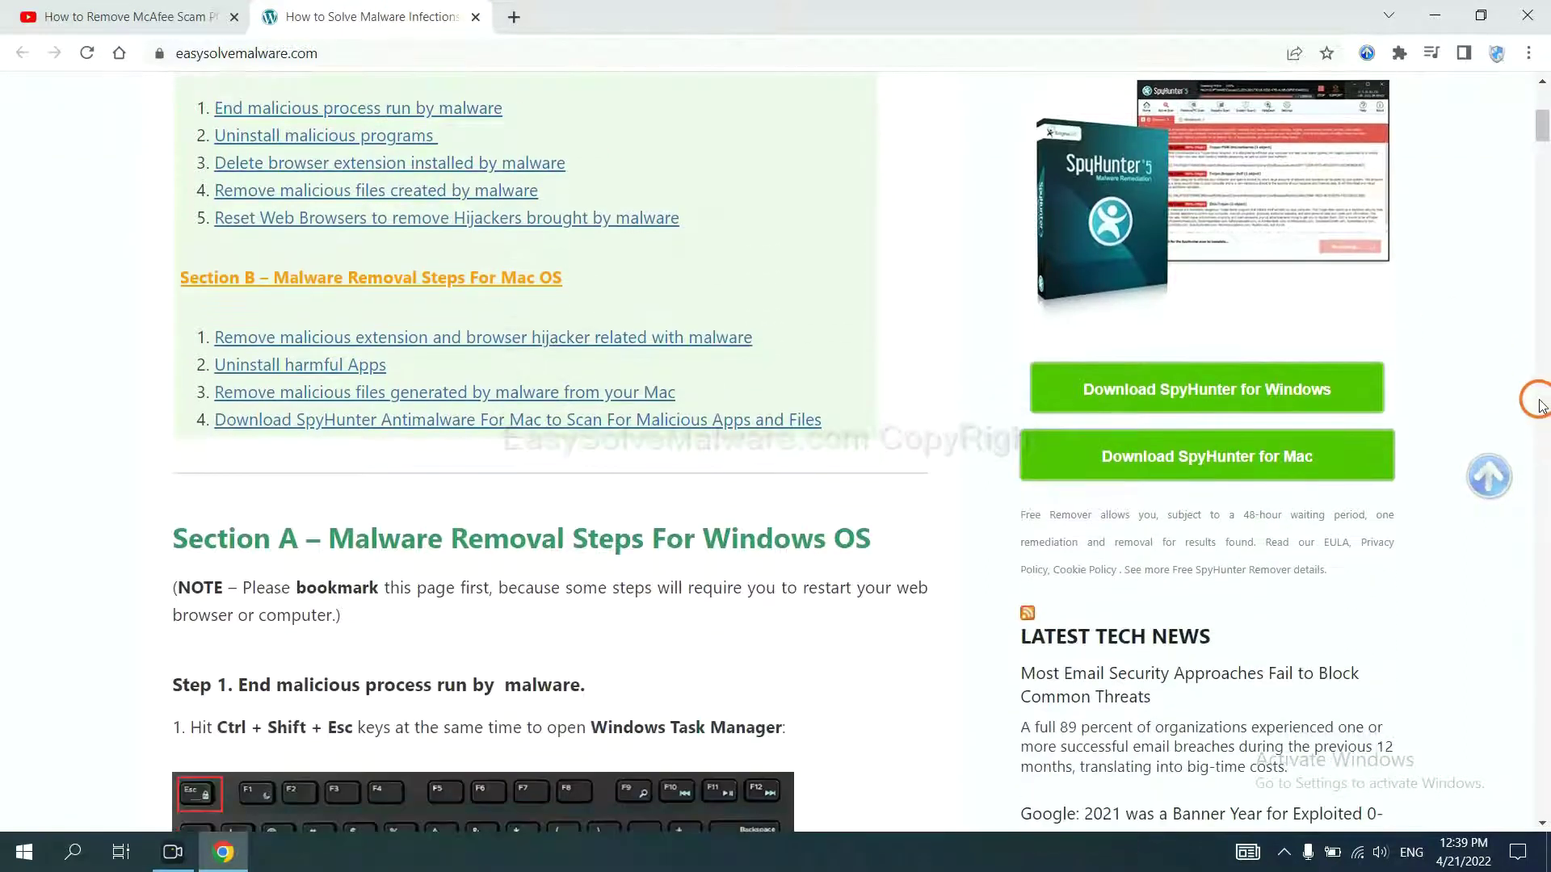
pyautogui.click(1316, 386)
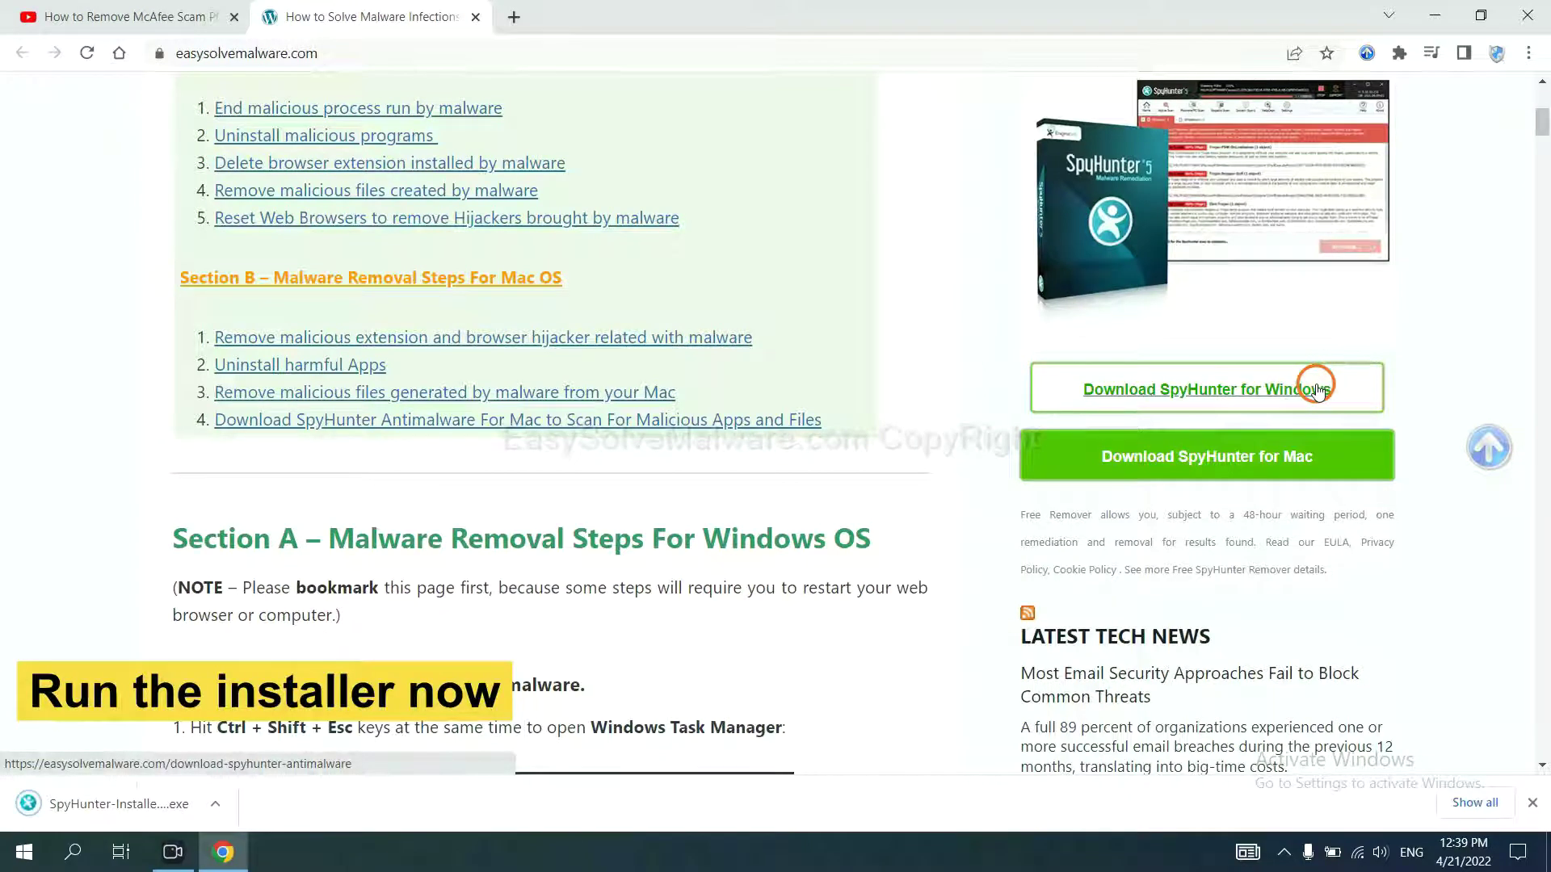
# Run the SpyHunter installer in English, accept the EULA, and start installation.
pyautogui.click(98, 806)
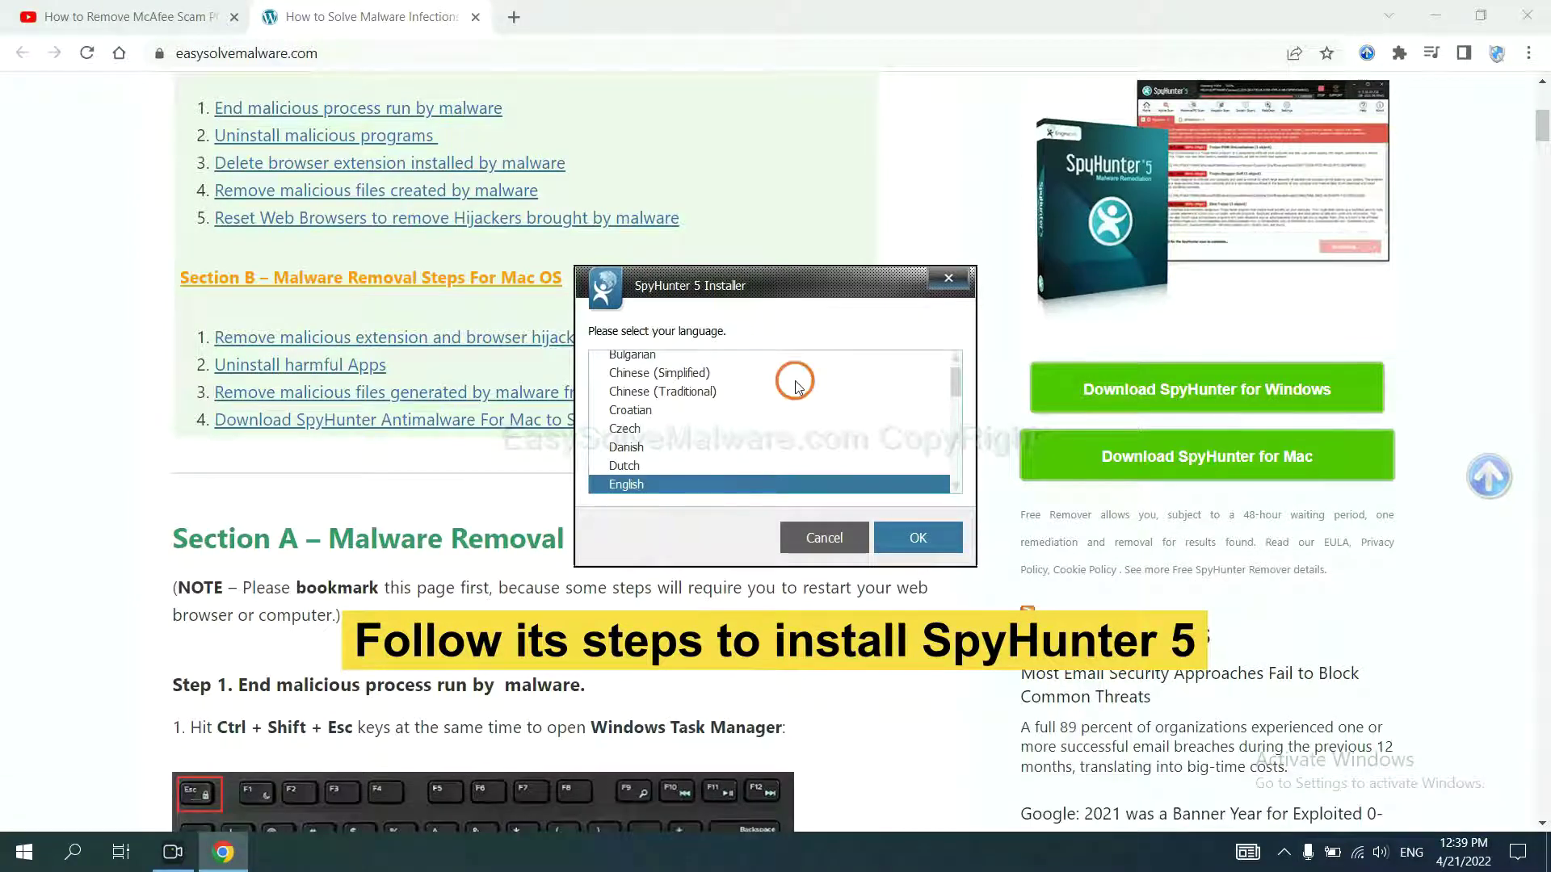
pyautogui.click(899, 533)
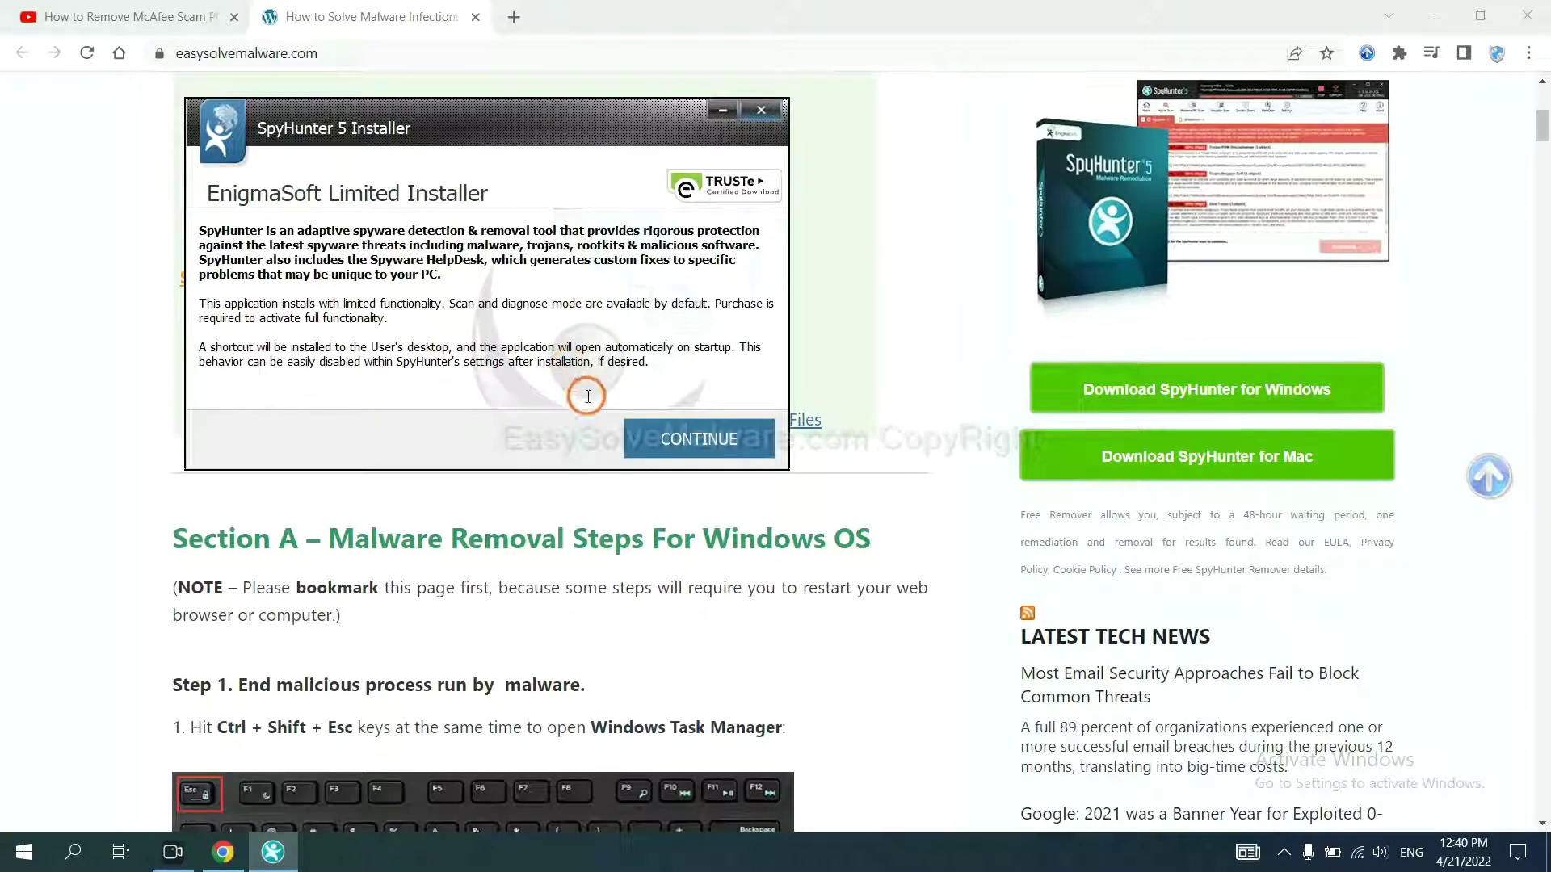
pyautogui.click(664, 446)
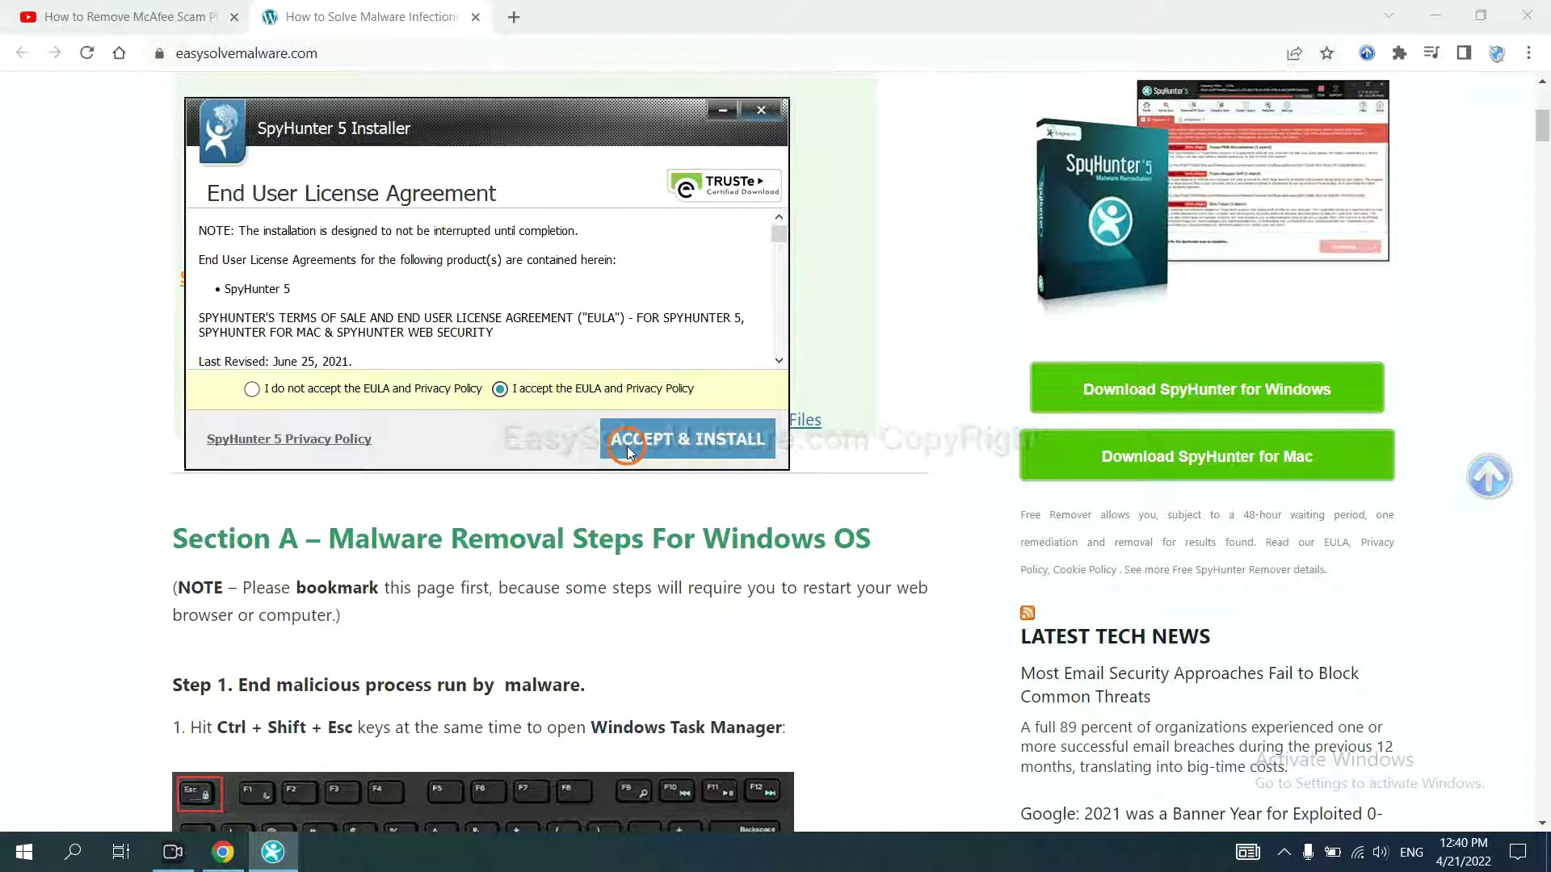
pyautogui.click(629, 449)
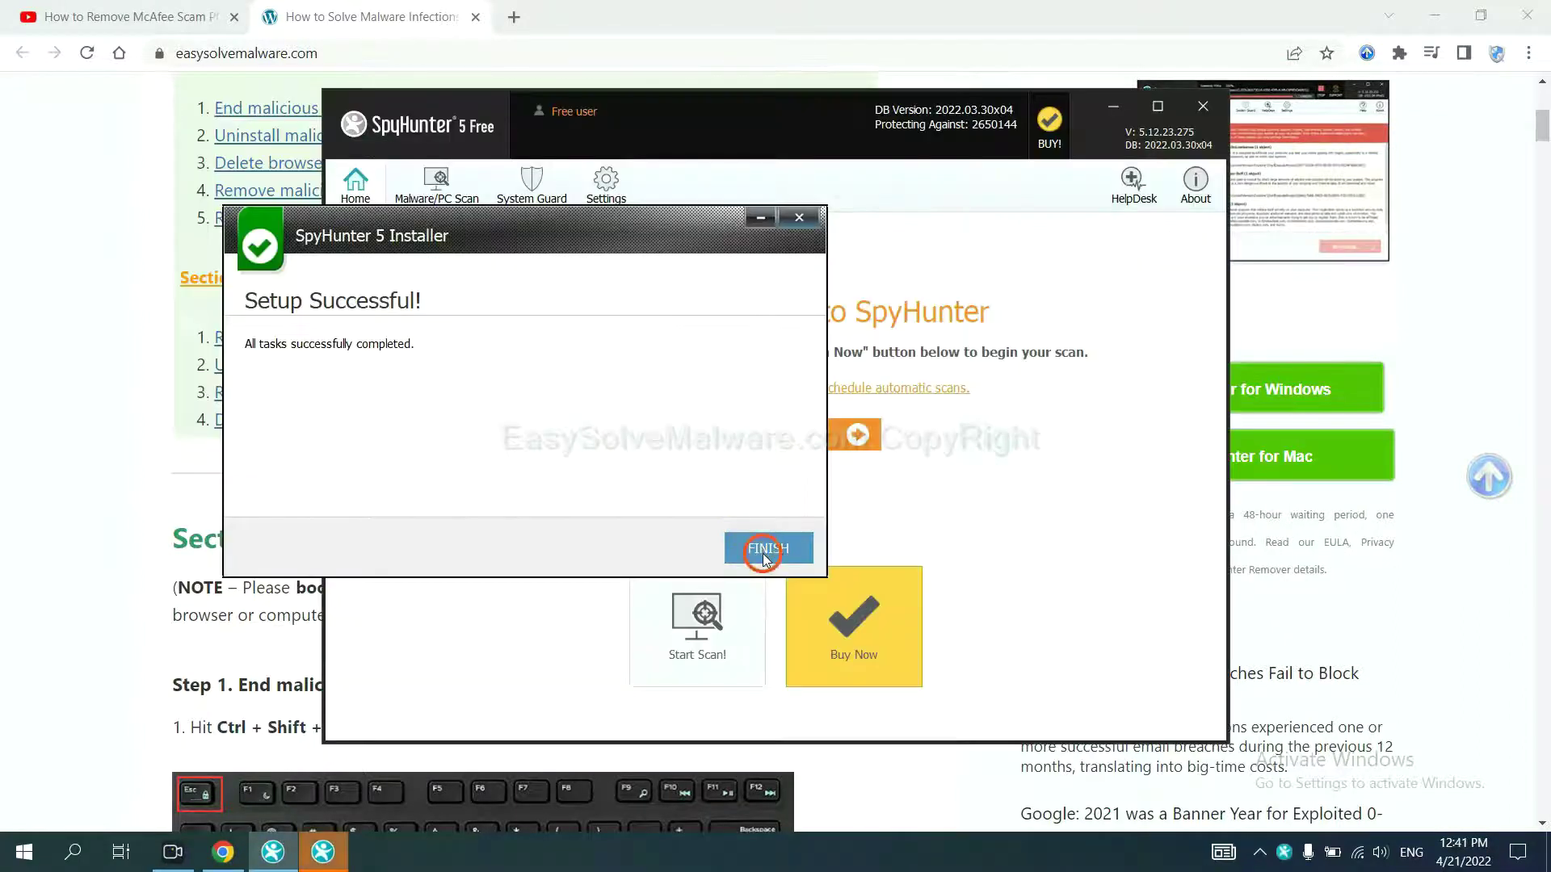
# Finish setup, run a SpyHunter scan, and continue past unknown object remove360.bat to registration.
pyautogui.click(757, 544)
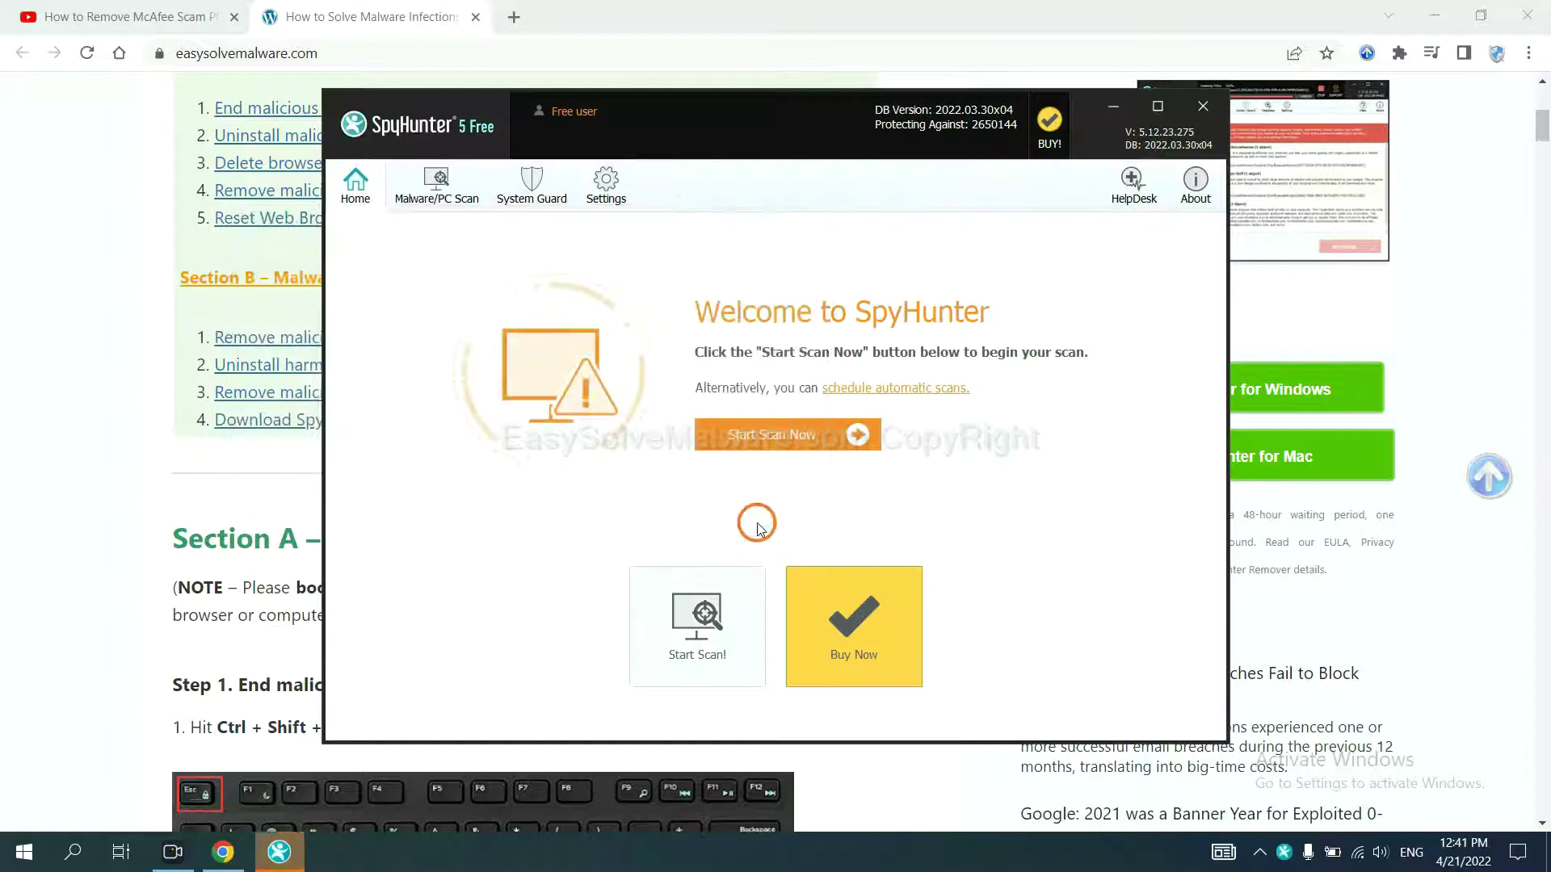
pyautogui.click(763, 438)
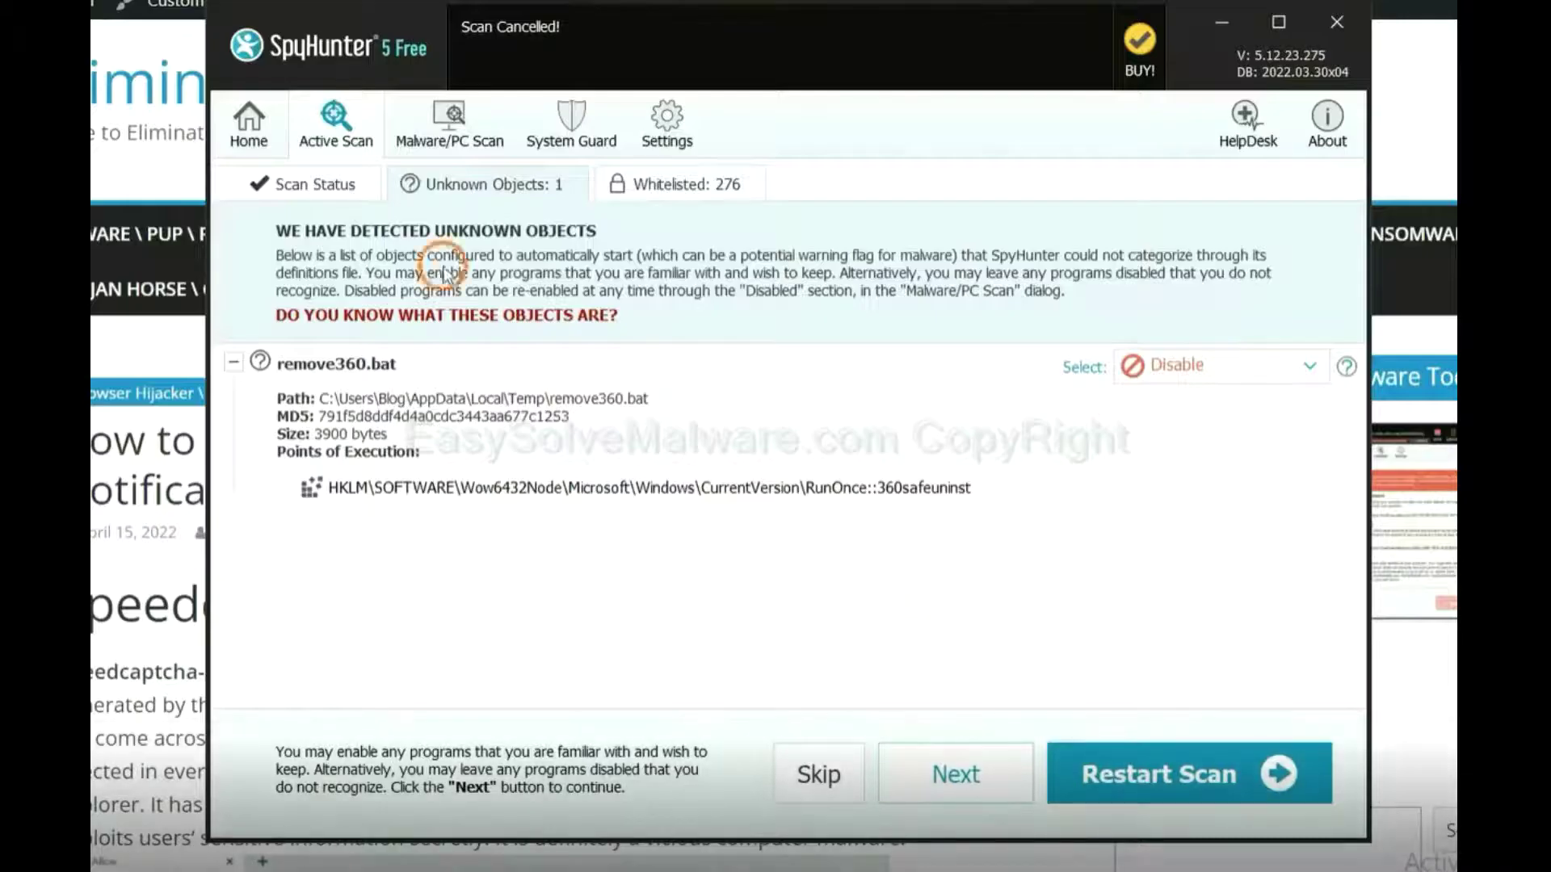
pyautogui.click(954, 777)
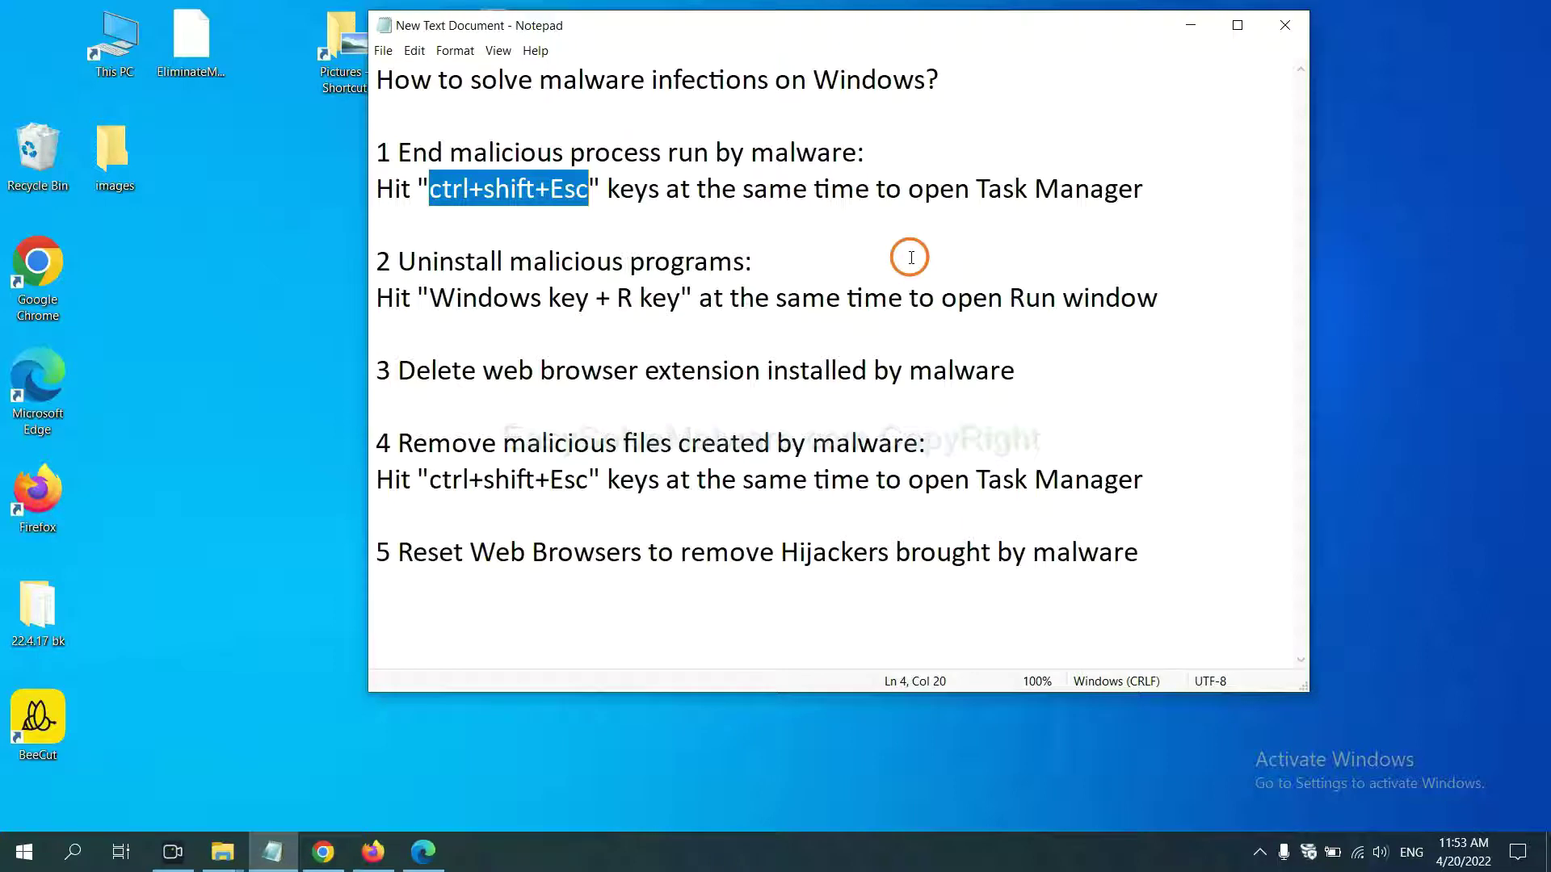
pyautogui.click(546, 194)
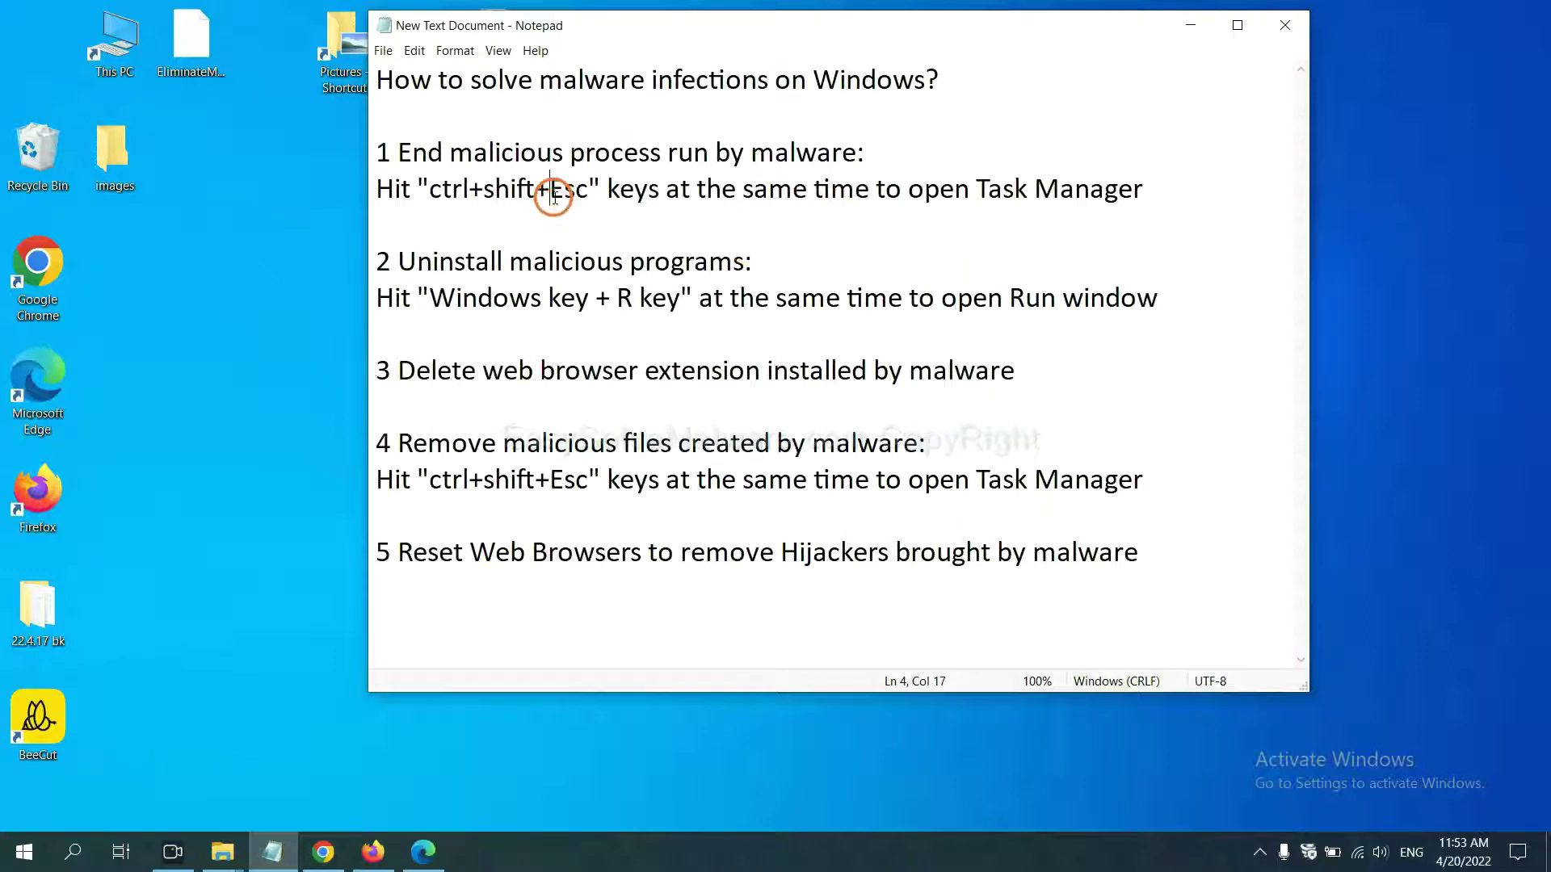
pyautogui.moveTo(588, 191); pyautogui.dragTo(433, 193)
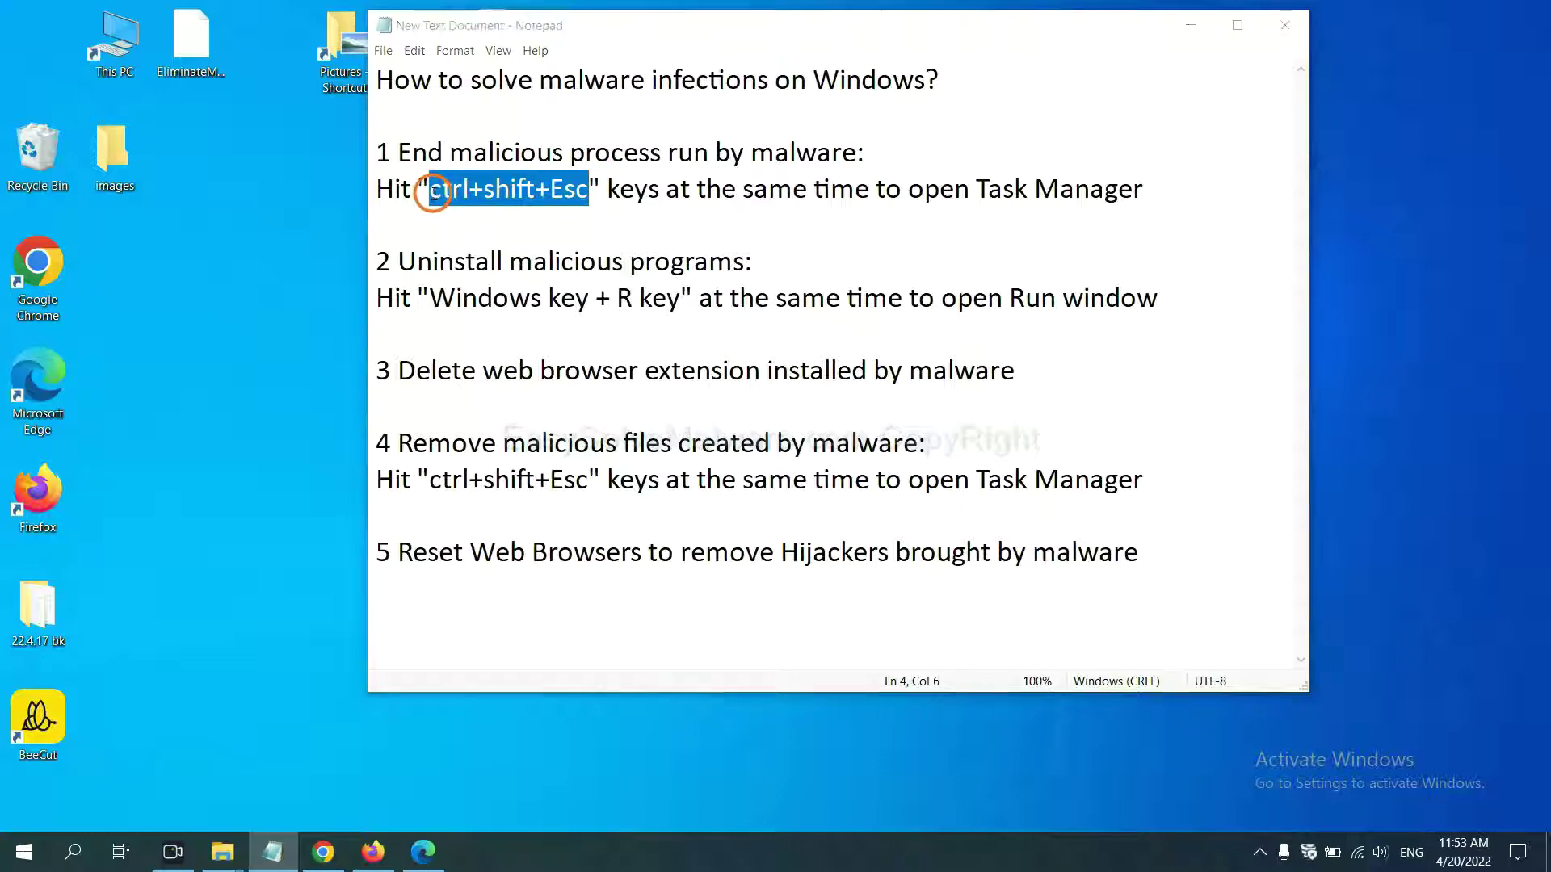
pyautogui.hotkey('ctrl', 'shift', 'Escape')
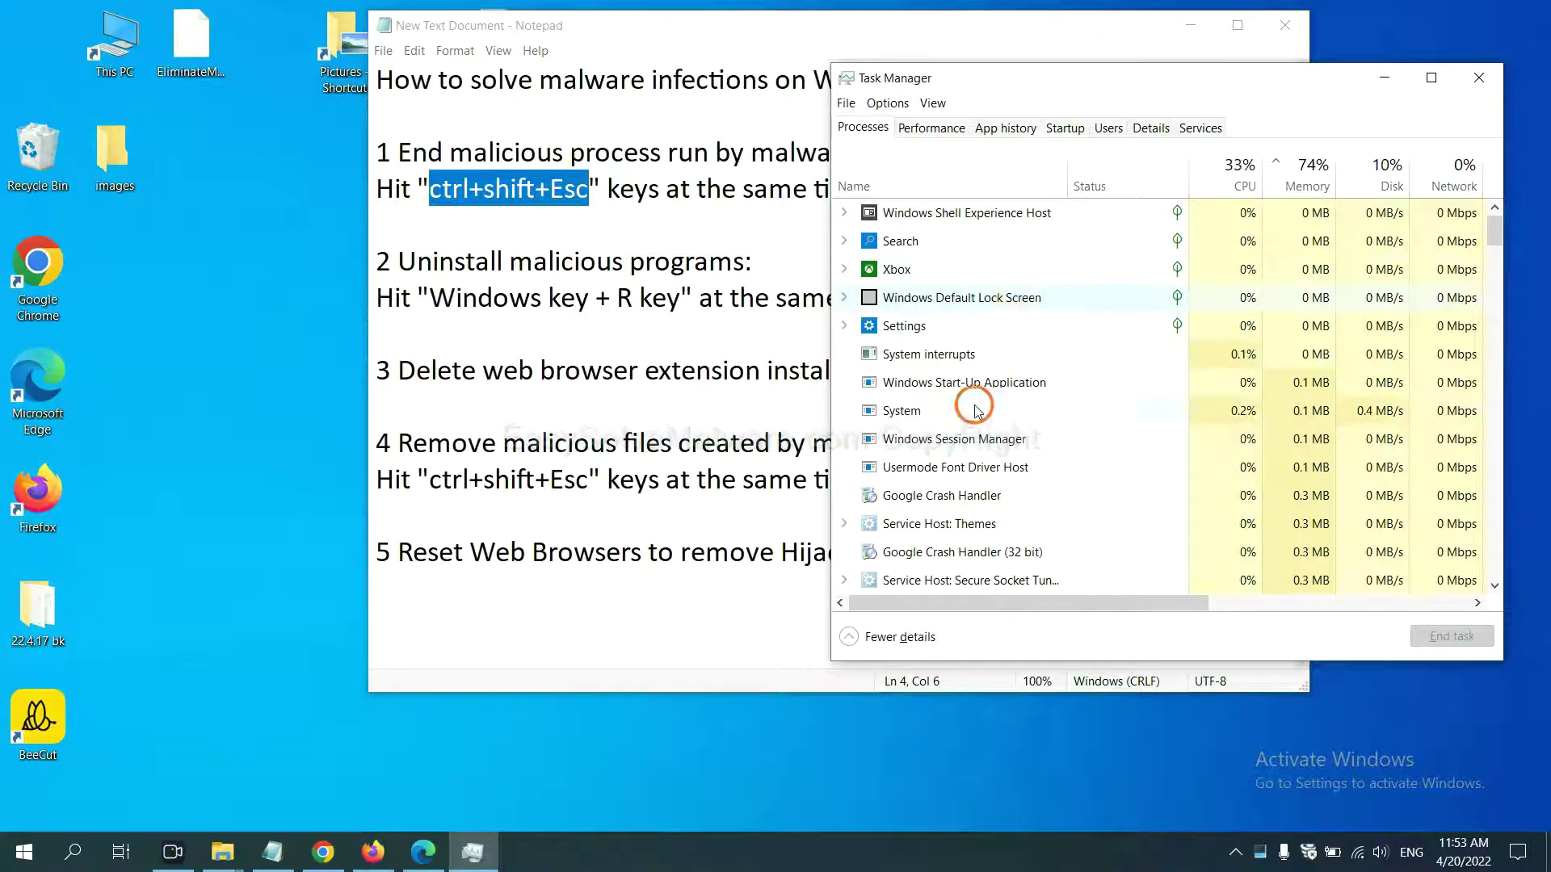
pyautogui.click(1036, 409)
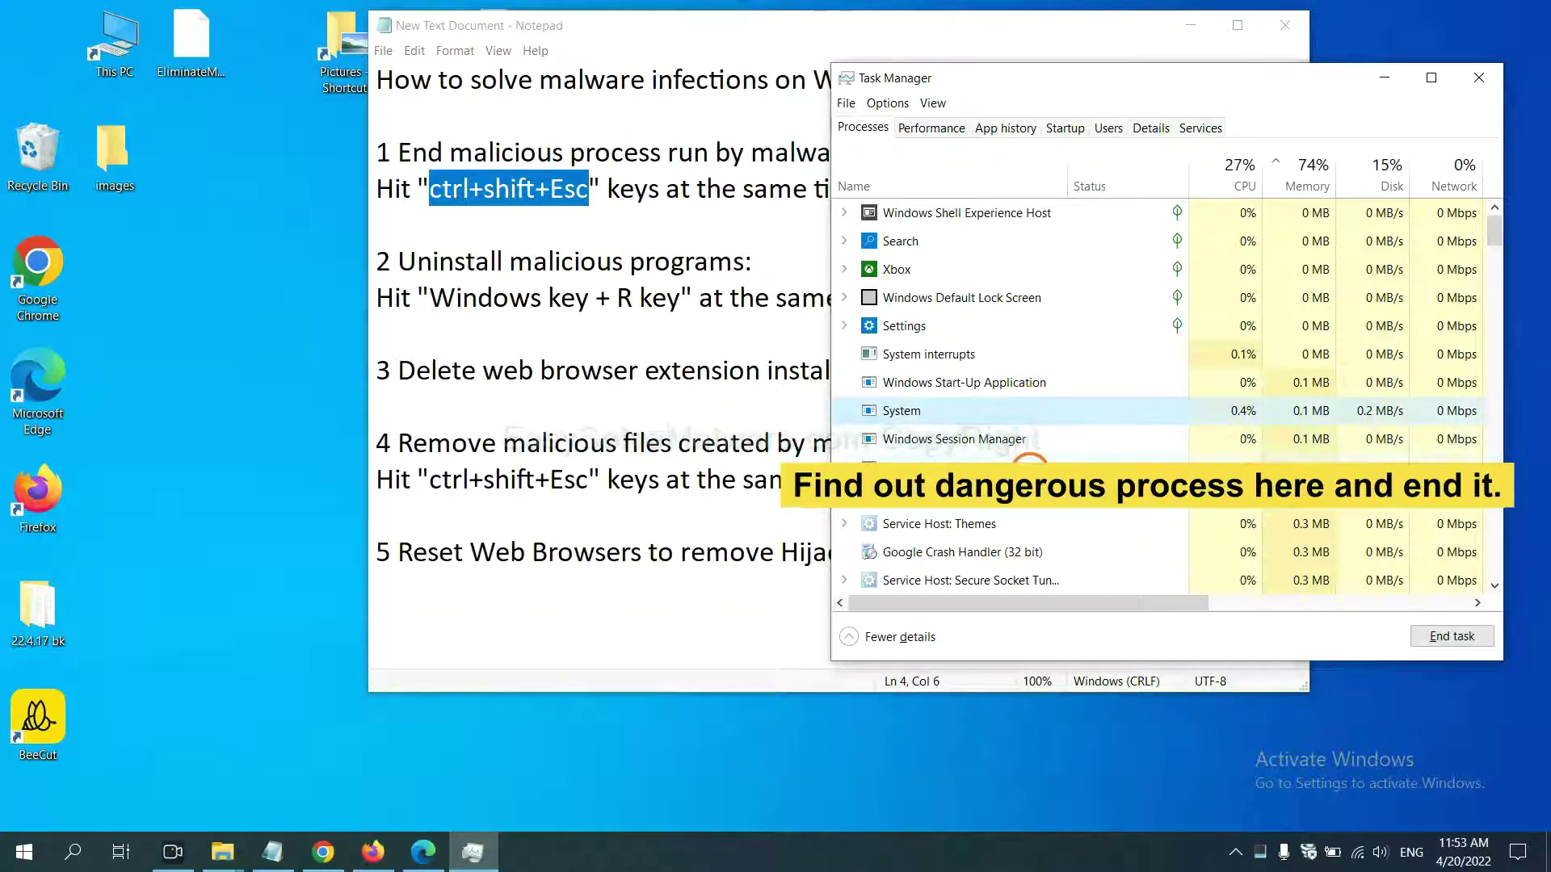
pyautogui.click(1030, 467)
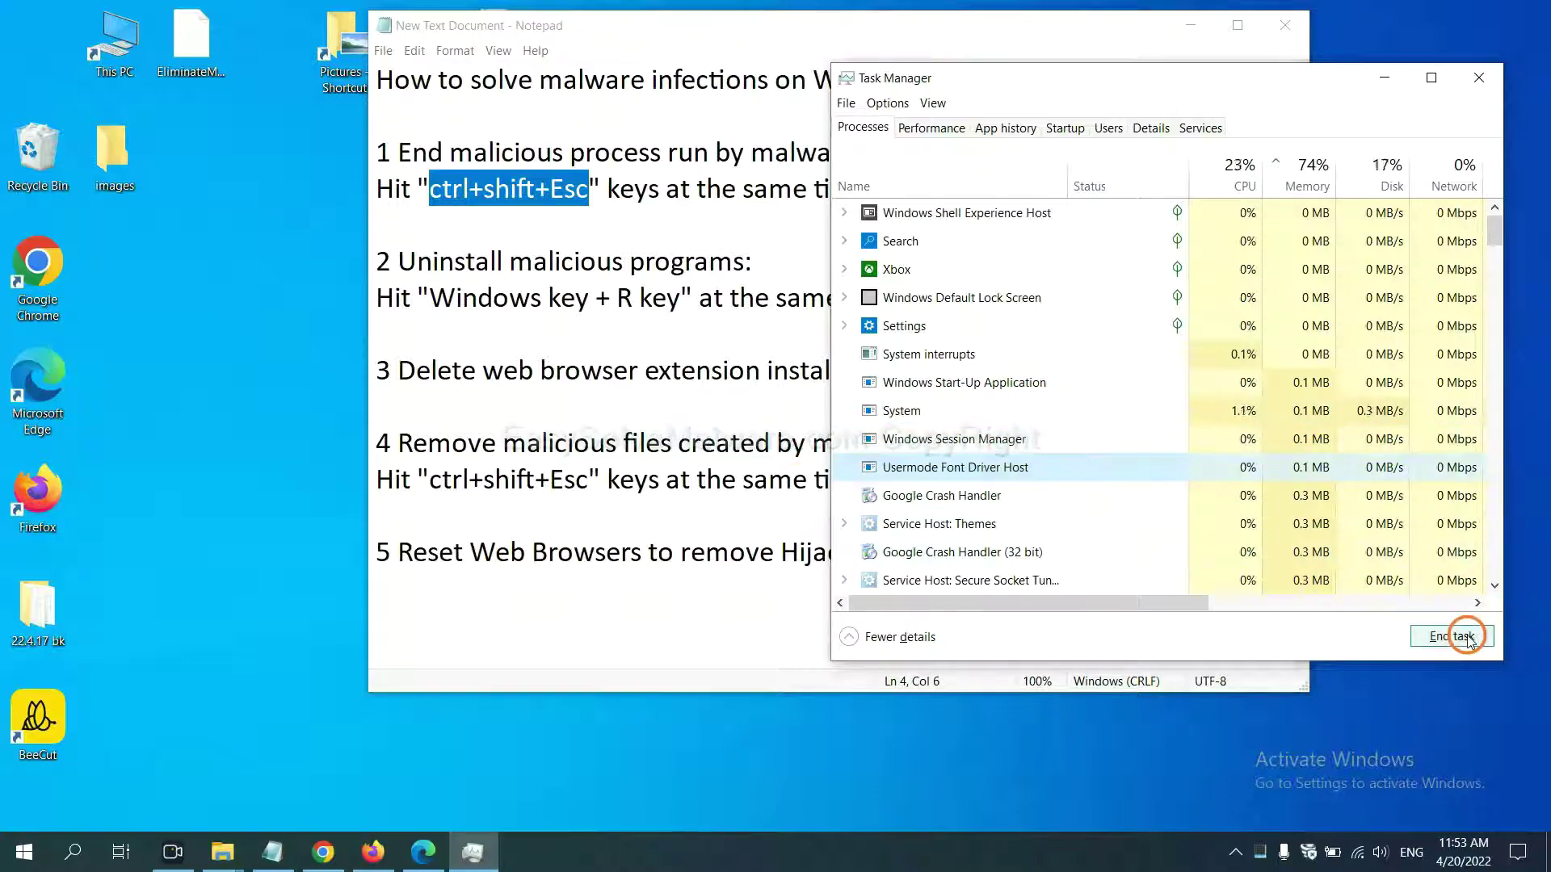
pyautogui.click(1472, 79)
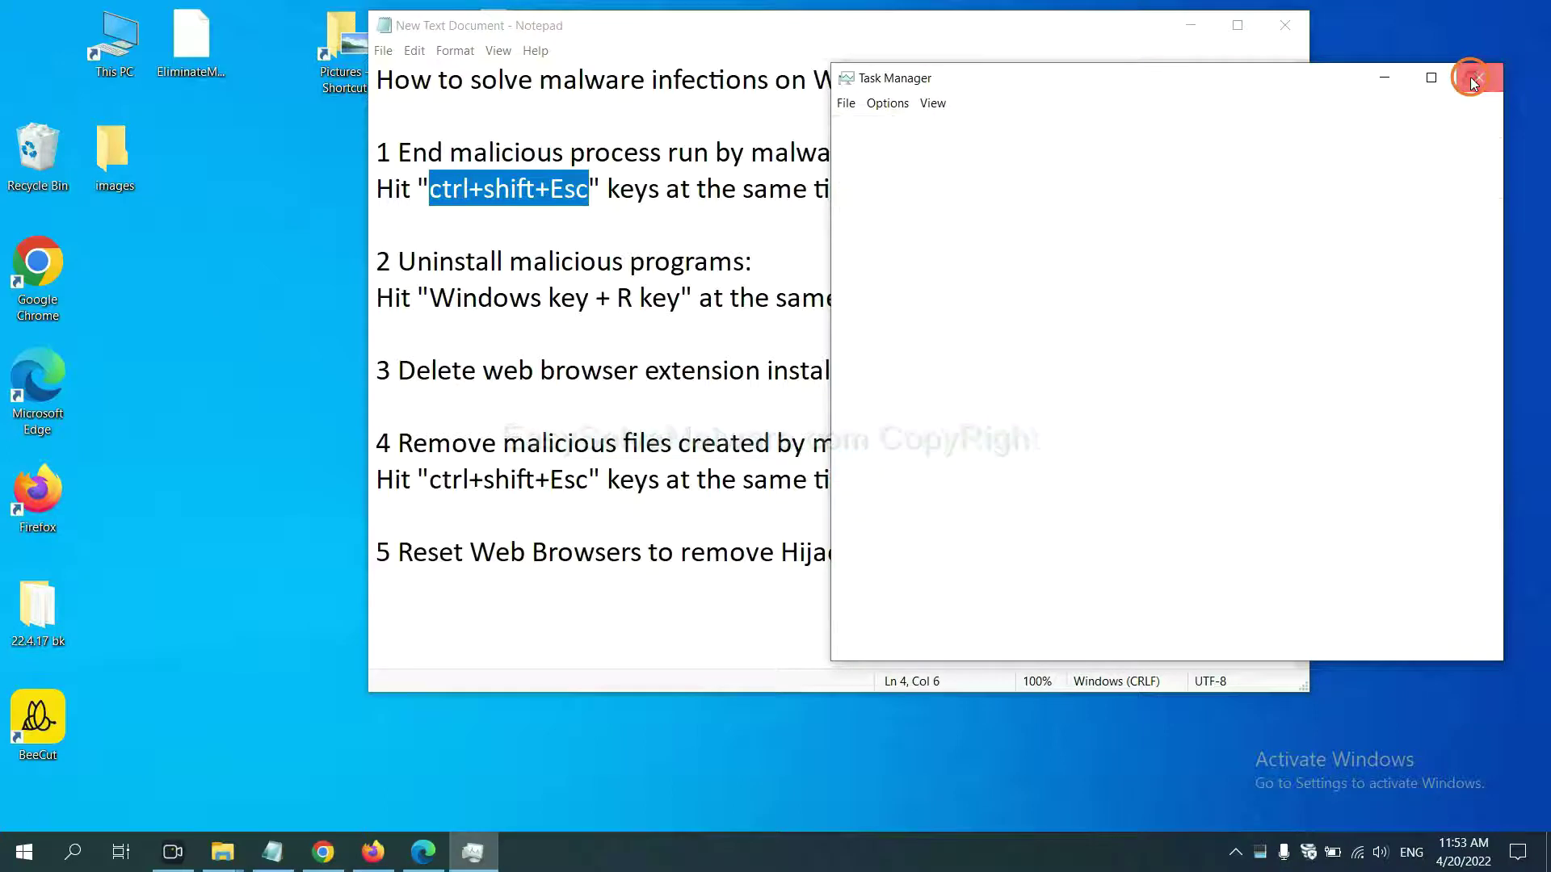
pyautogui.click(967, 278)
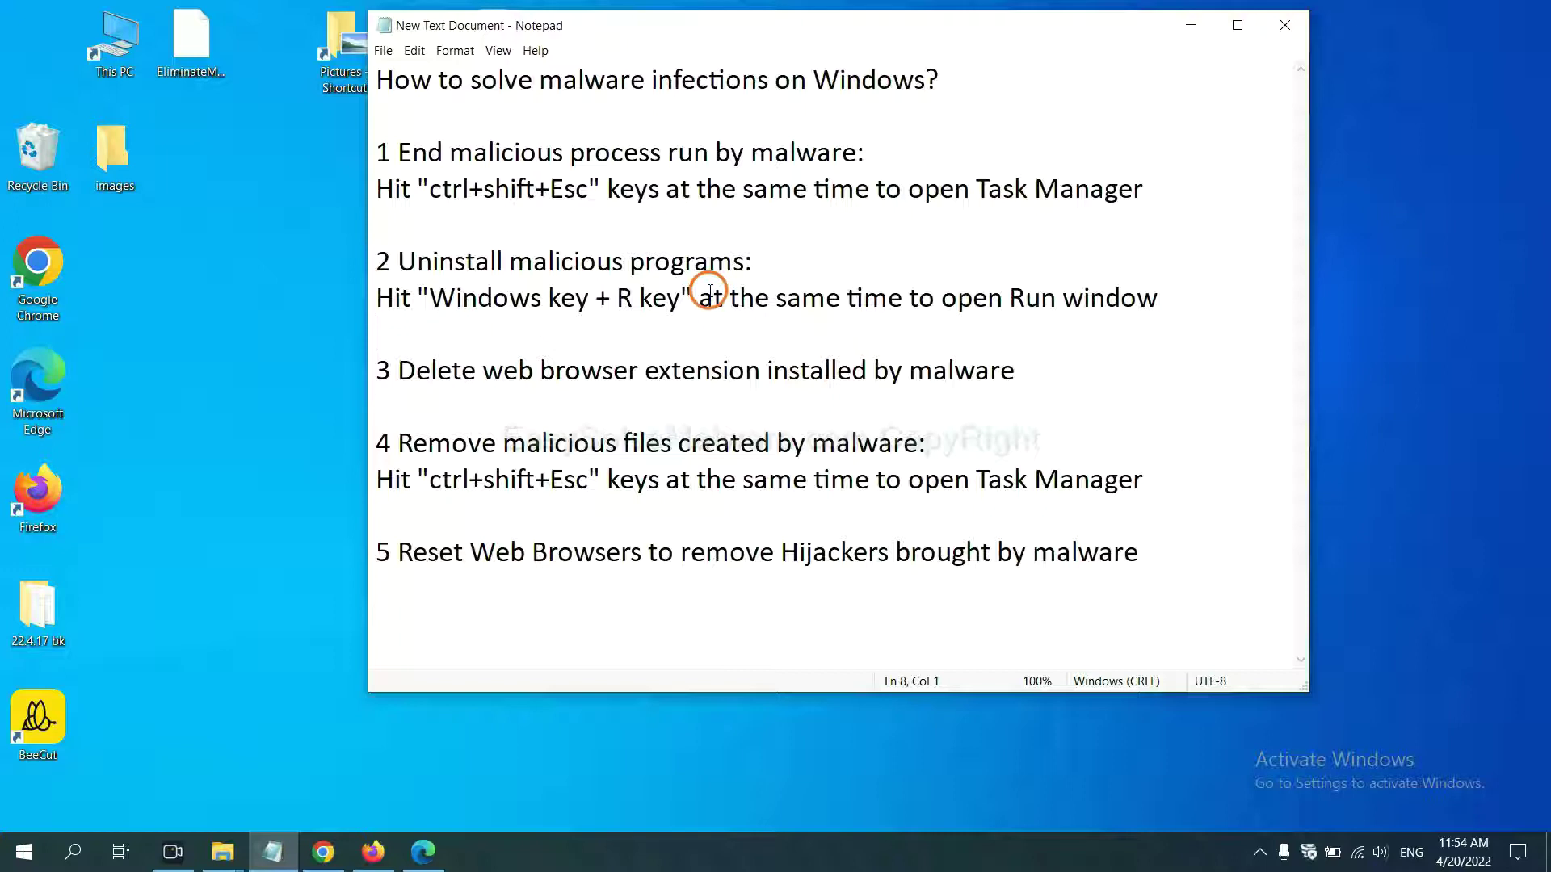
# Open the Run dialog beside the notes with 'control panel' entered as the command.
pyautogui.moveTo(428, 303); pyautogui.dragTo(678, 315)
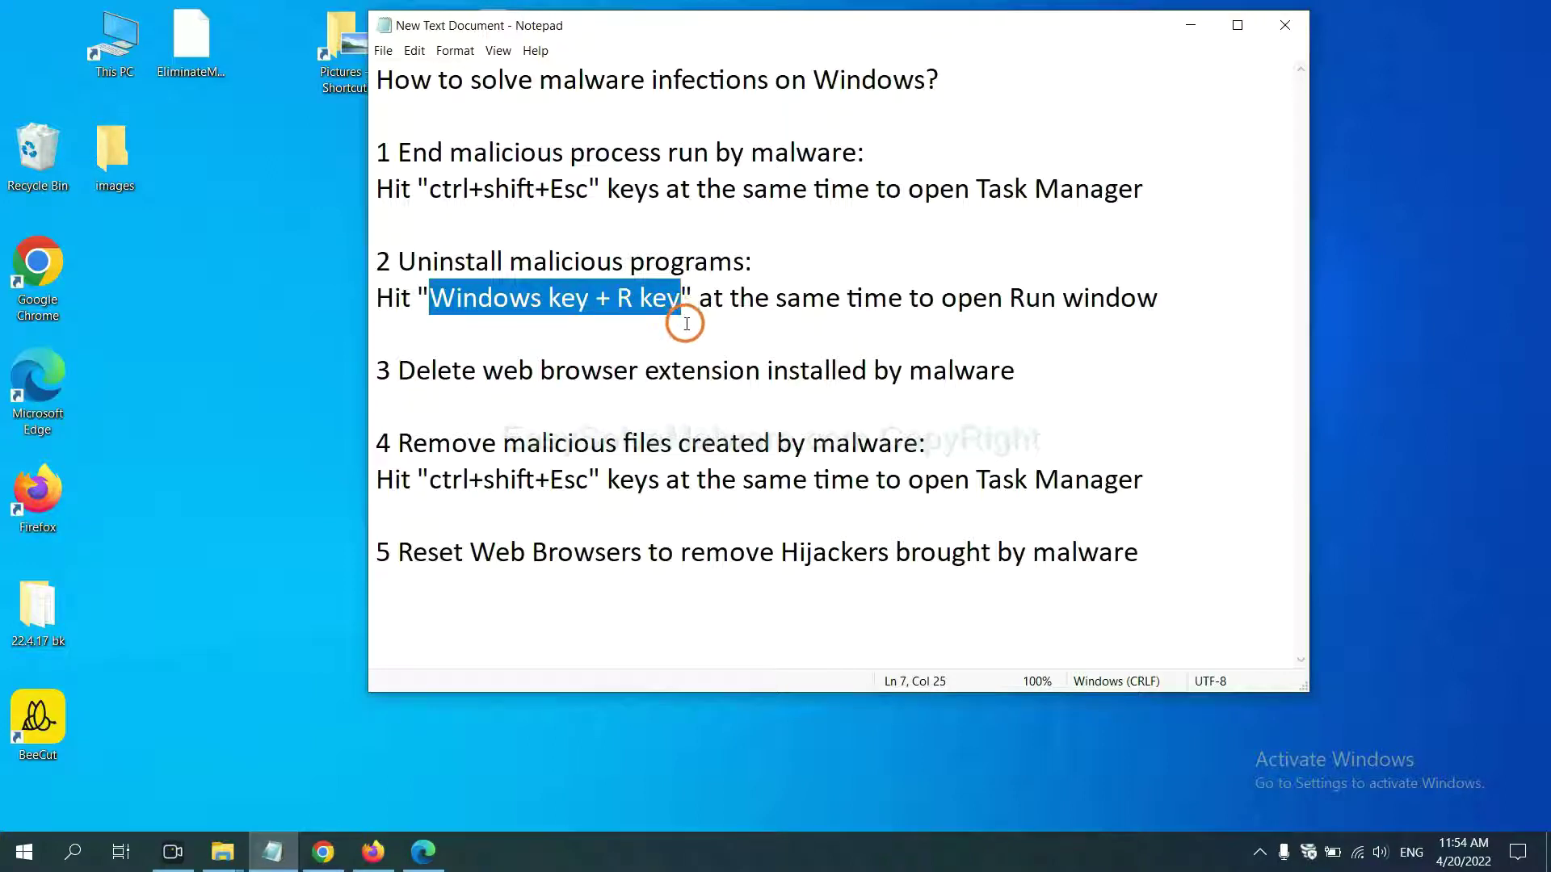
pyautogui.press('super+r')
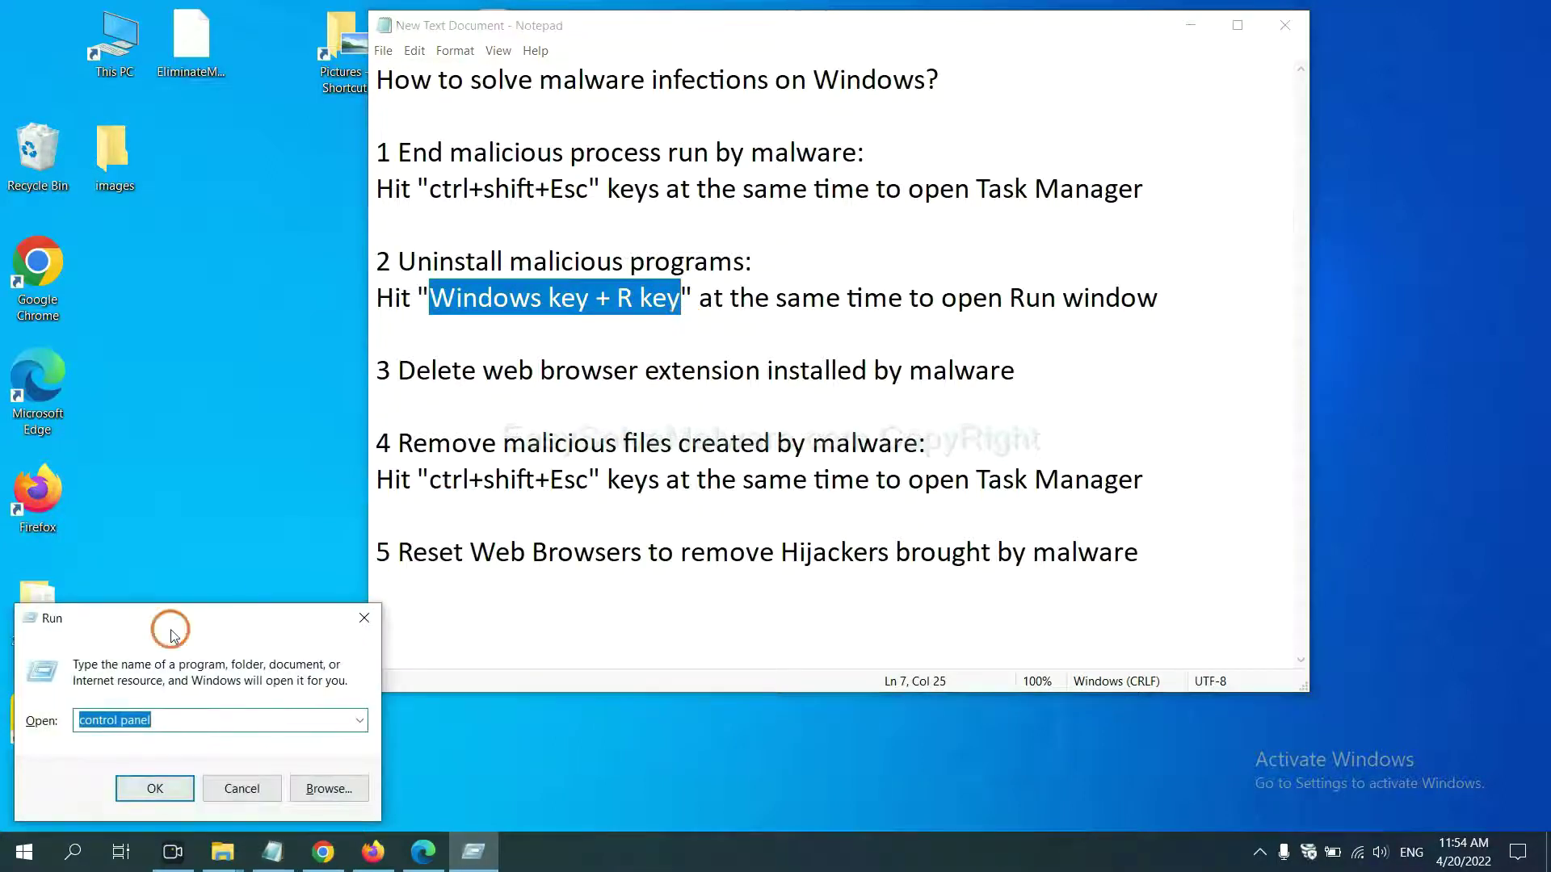
pyautogui.moveTo(234, 619); pyautogui.dragTo(1236, 259)
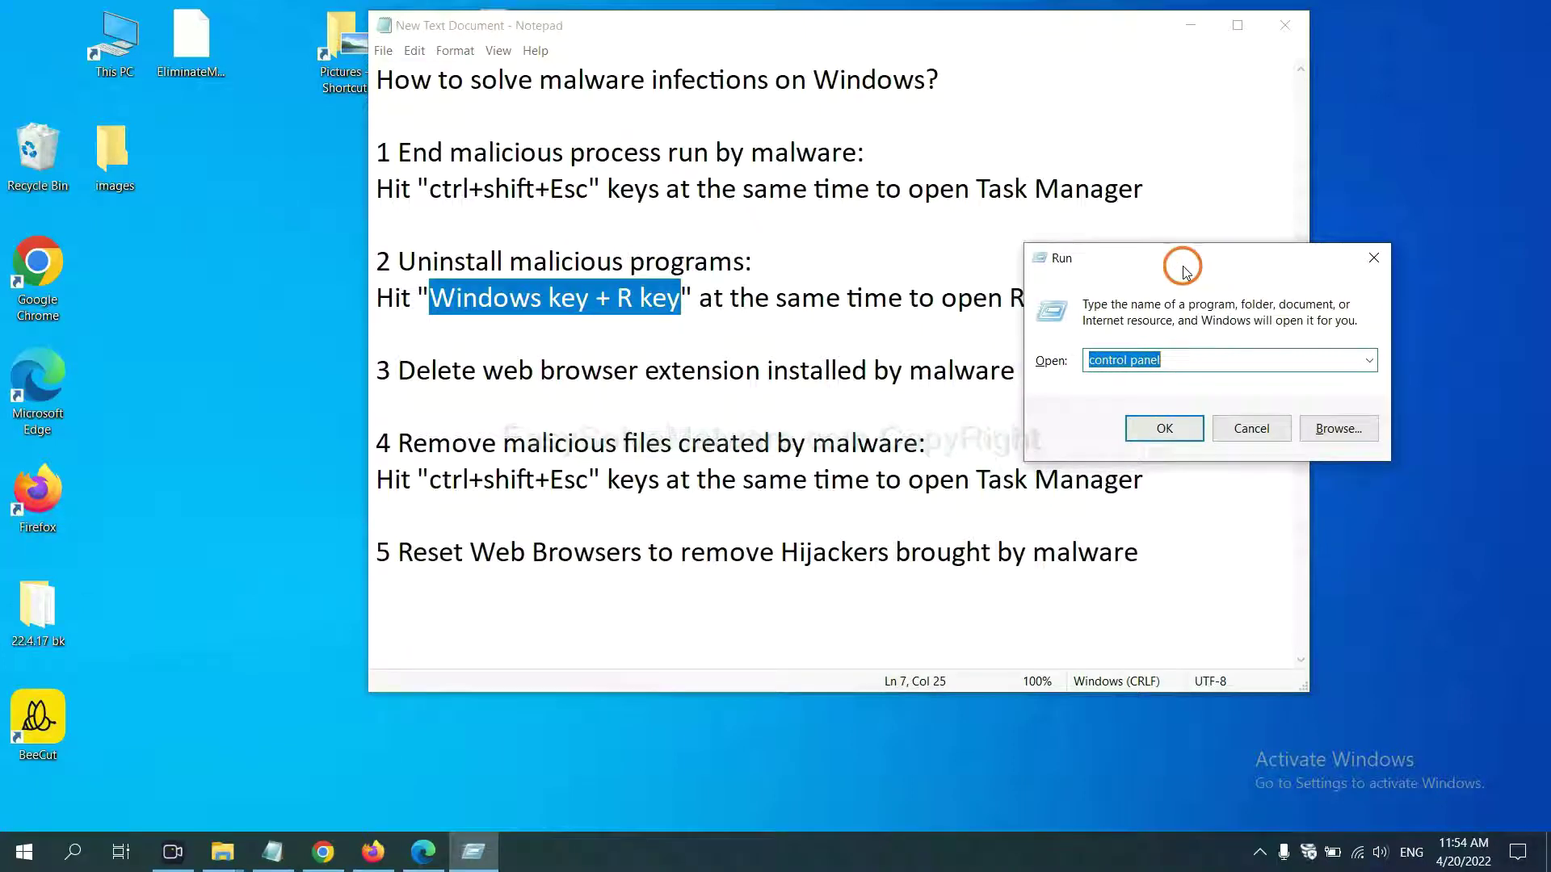
pyautogui.click(1195, 358)
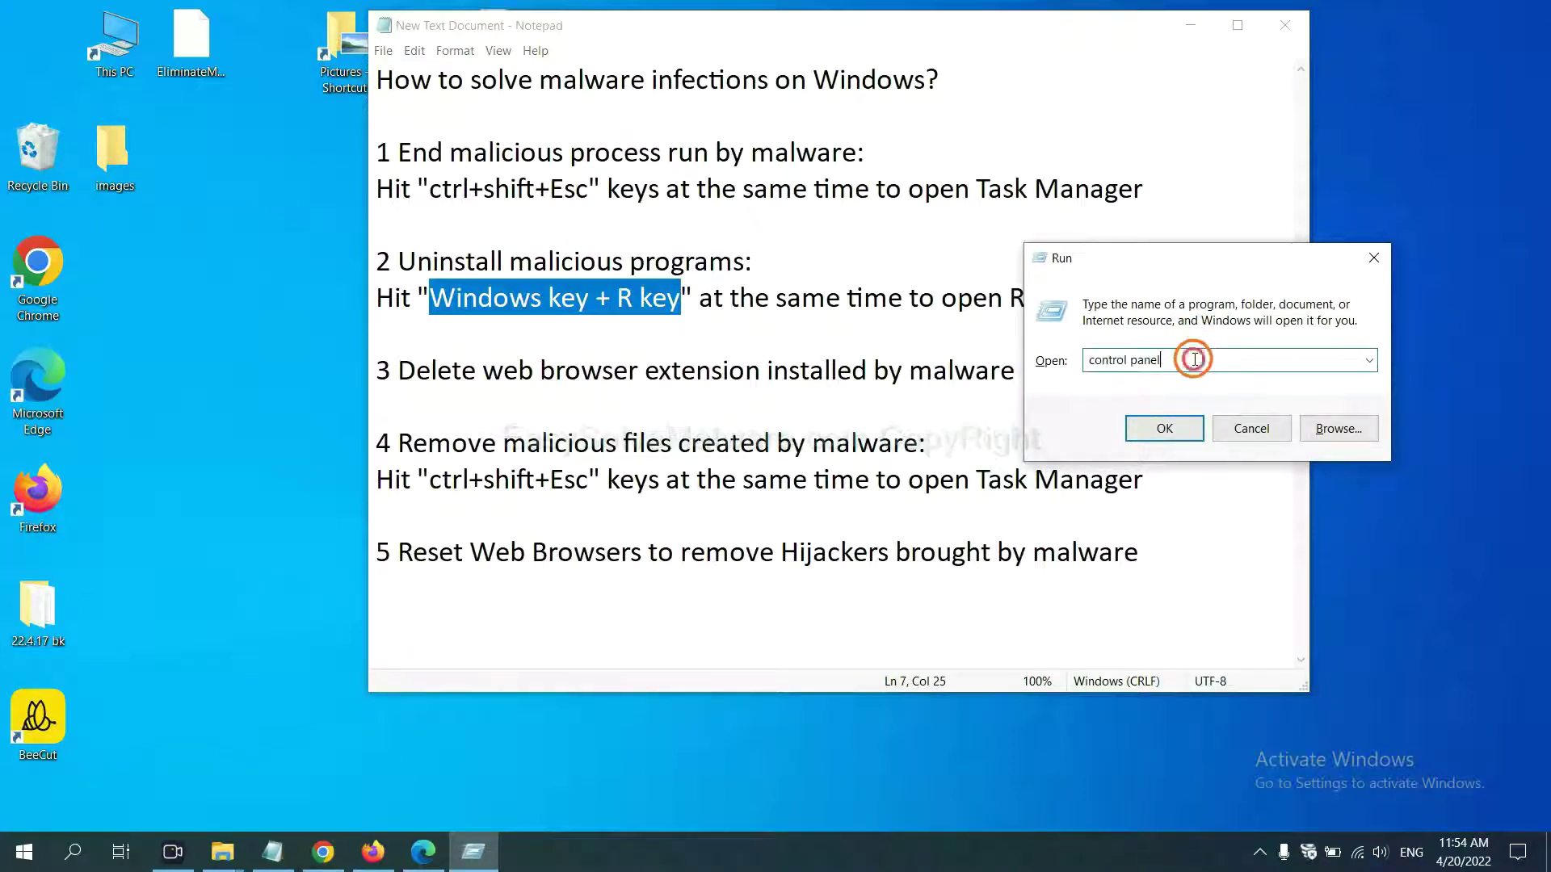
pyautogui.moveTo(1195, 358); pyautogui.dragTo(1074, 360)
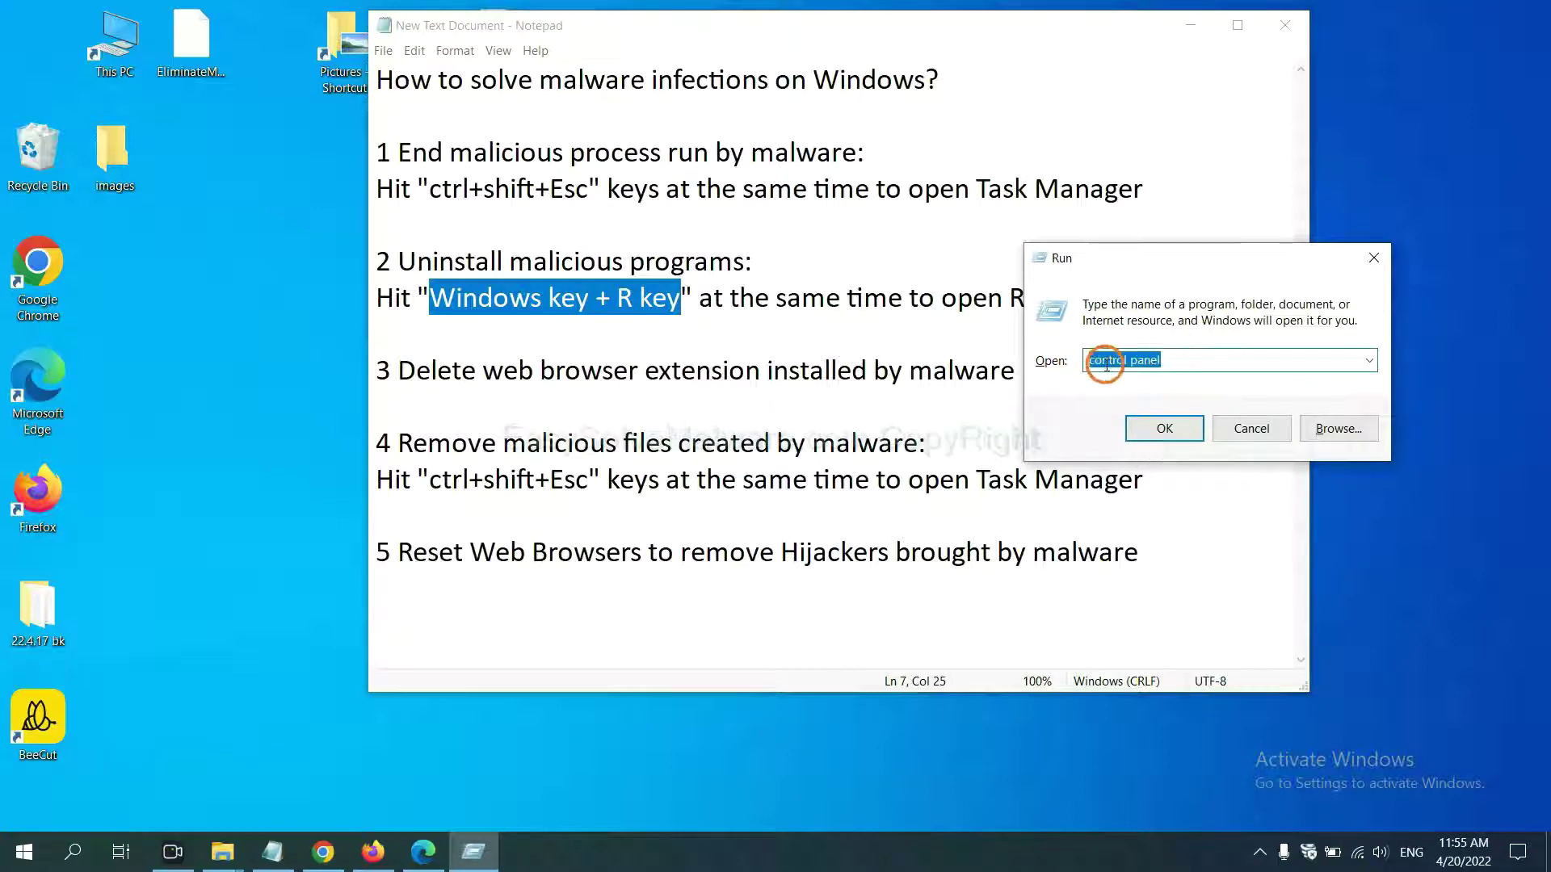
# Open Programs and Features, select Xiph.Org Open Codecs, then close the window.
pyautogui.click(1163, 429)
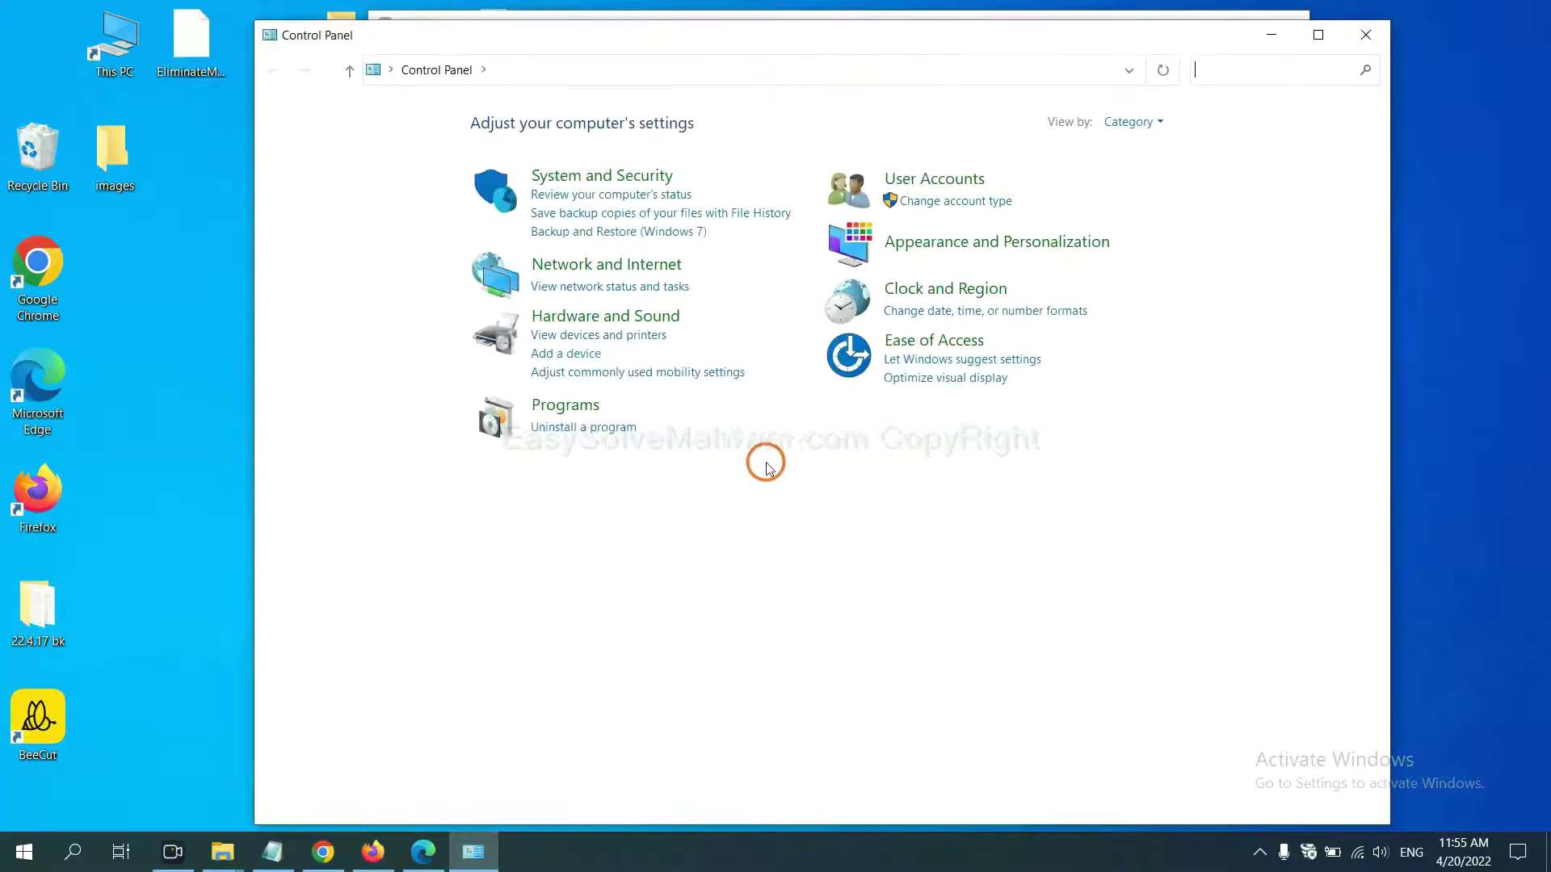
pyautogui.click(611, 428)
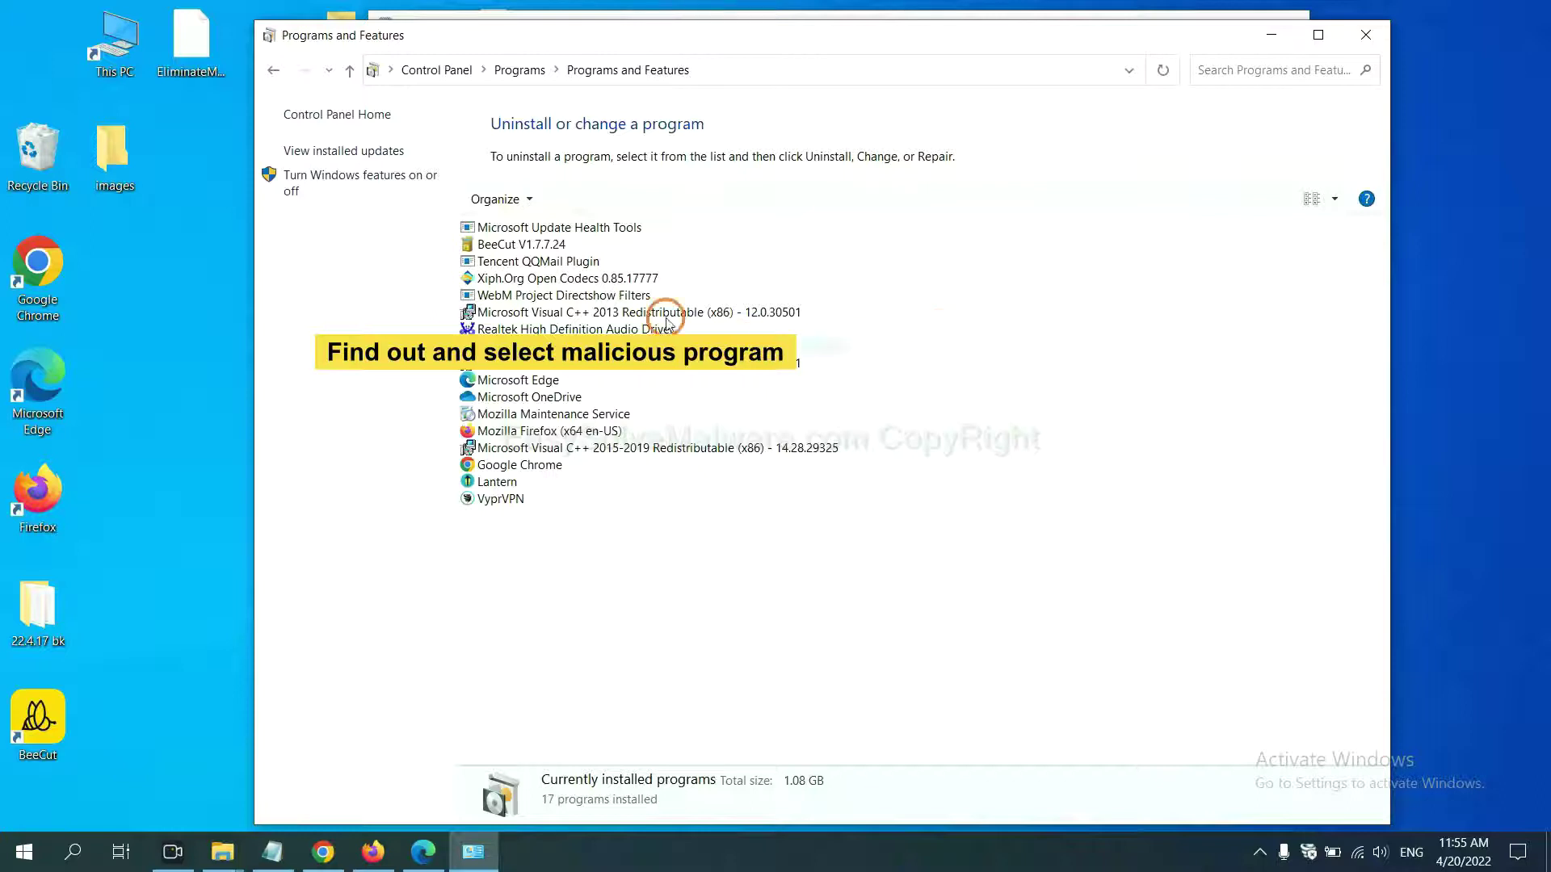
pyautogui.click(610, 279)
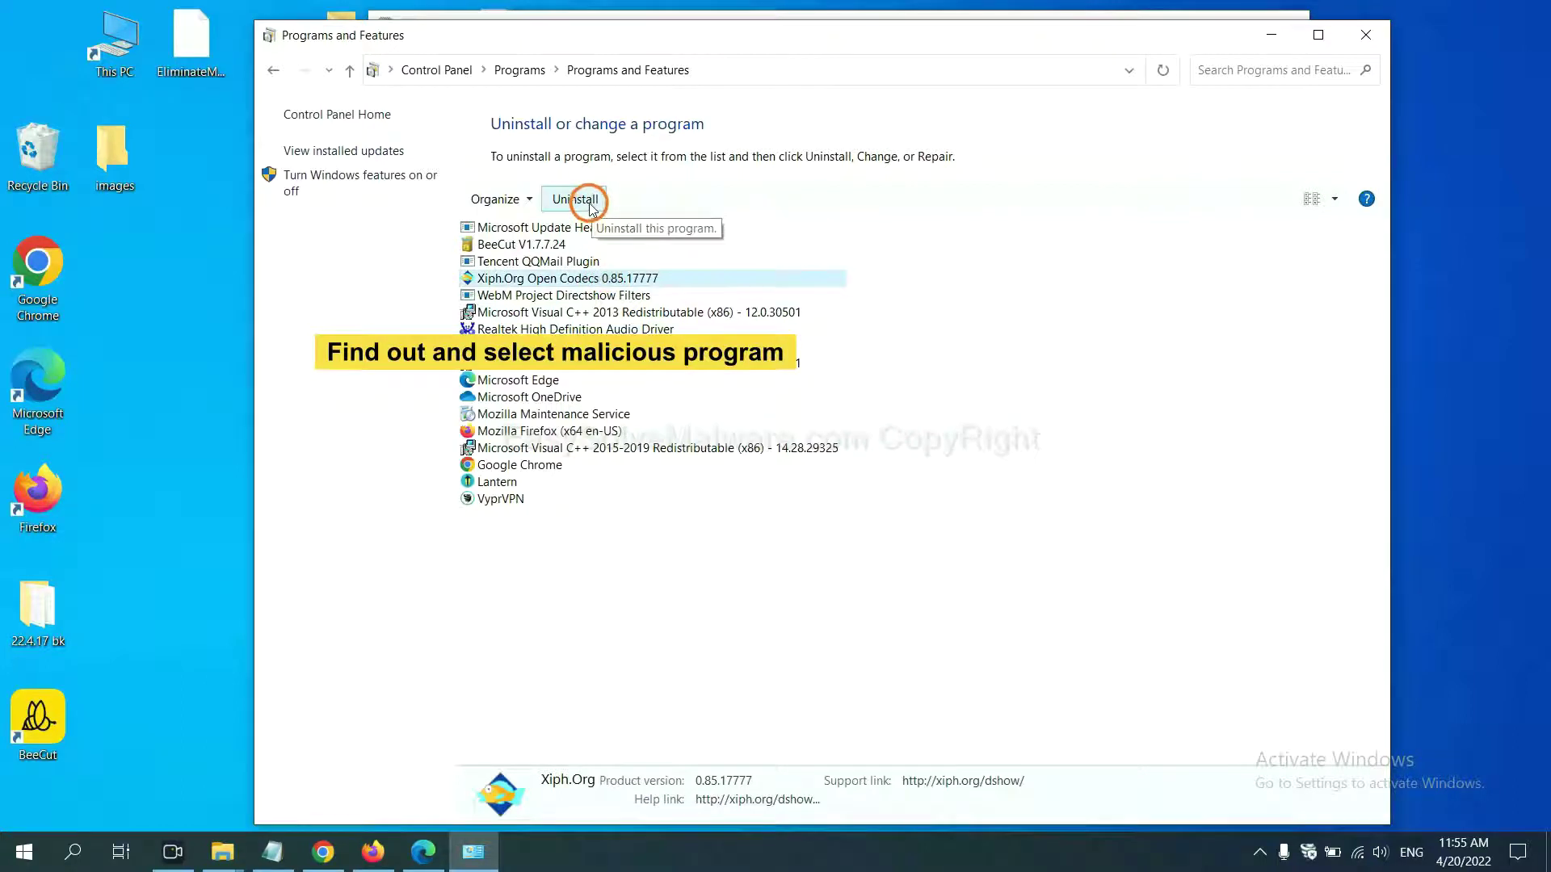
pyautogui.click(1366, 35)
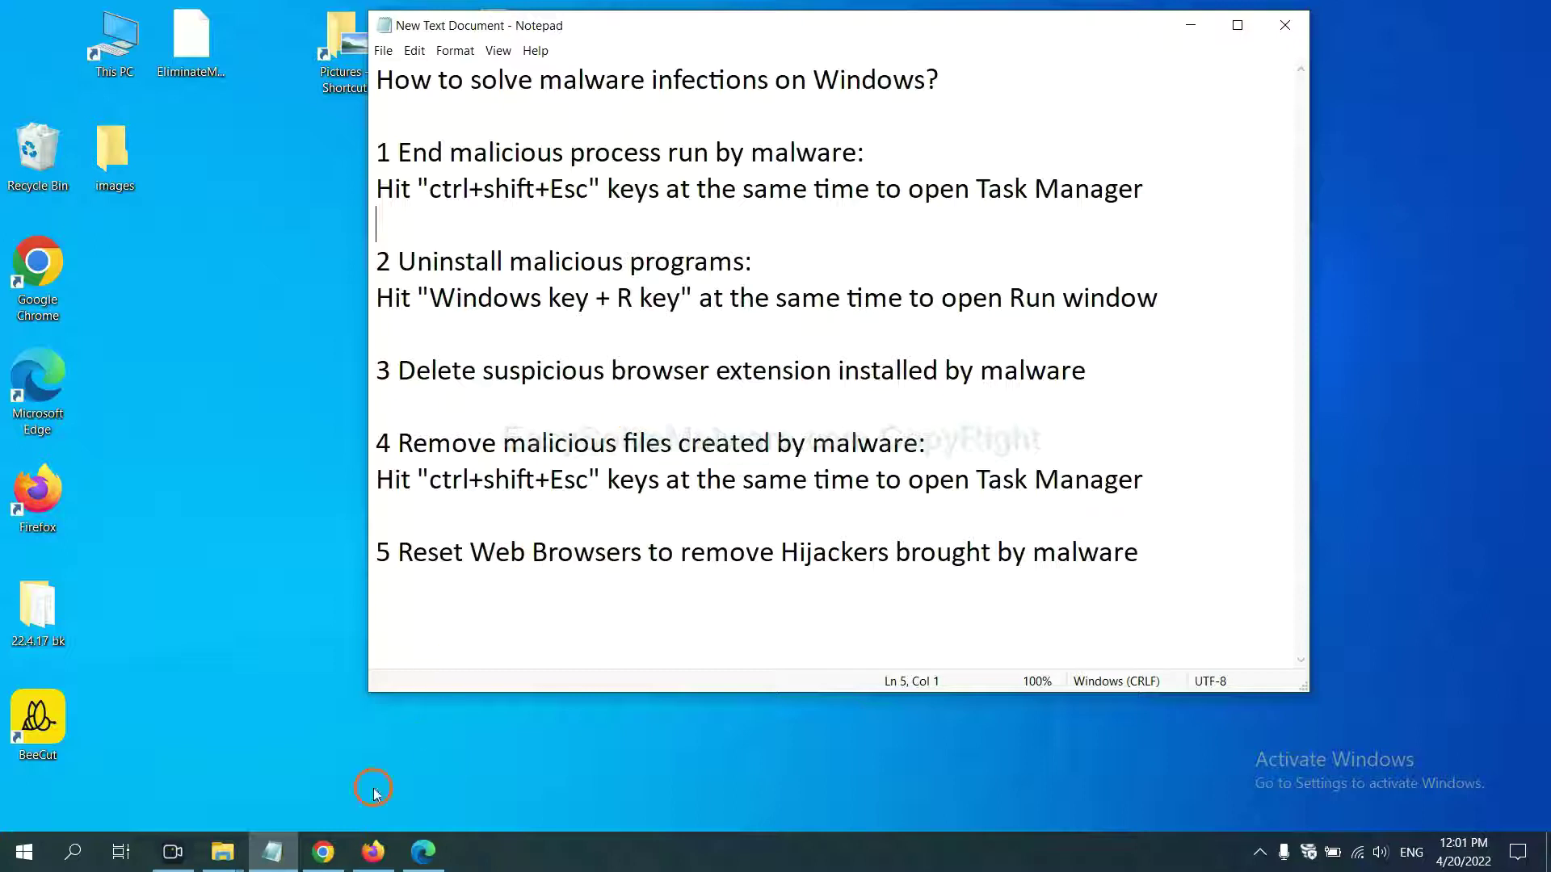
# Open Chrome's Extensions page via More tools to see the Scroll To Top extension.
pyautogui.click(323, 852)
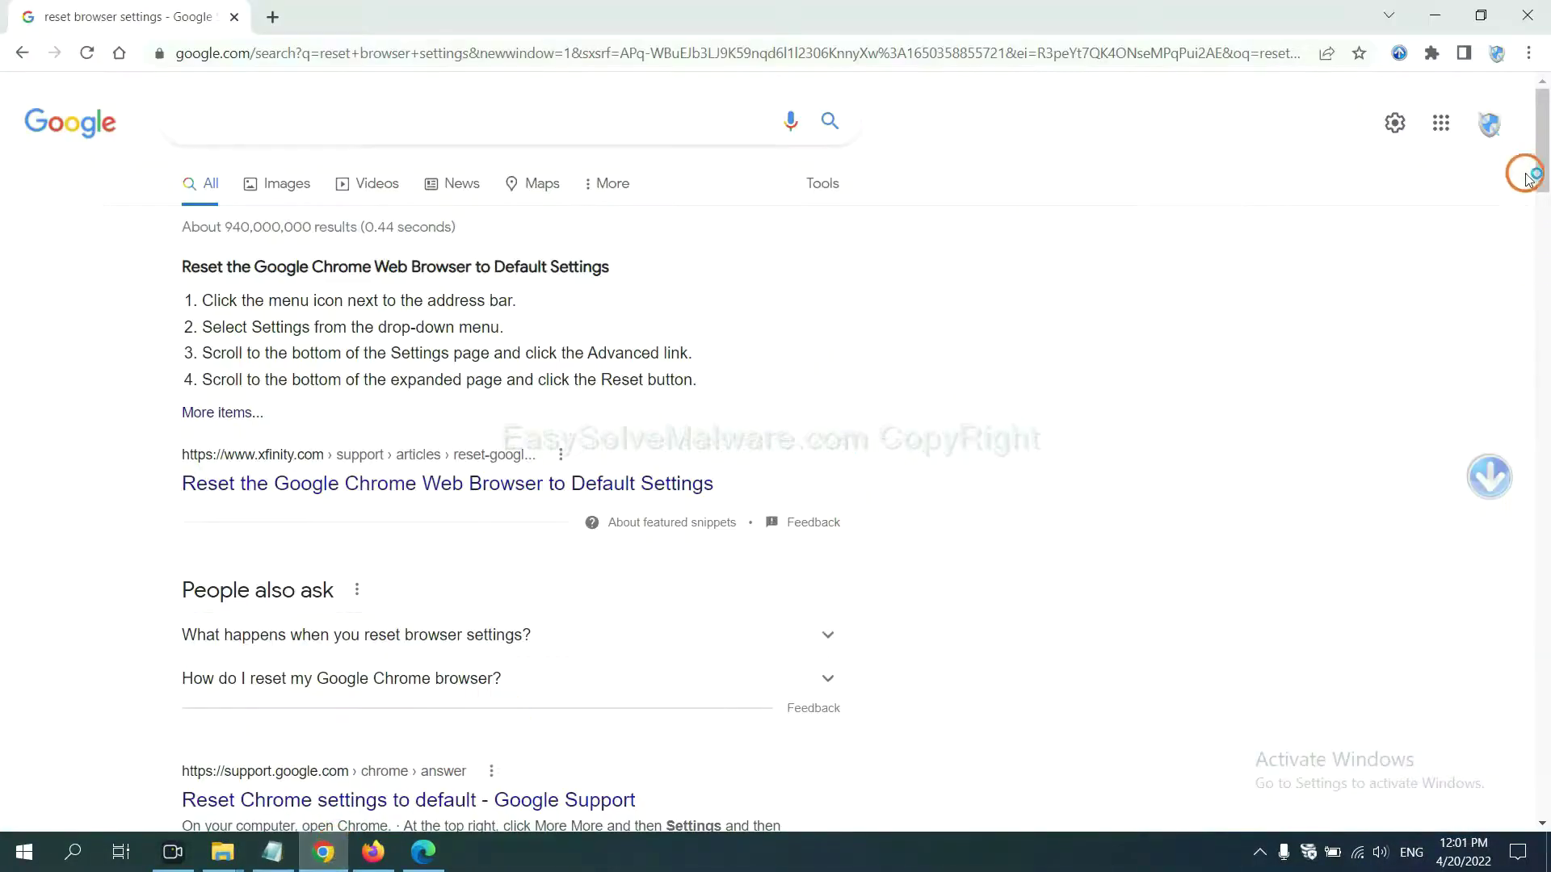
pyautogui.click(1528, 55)
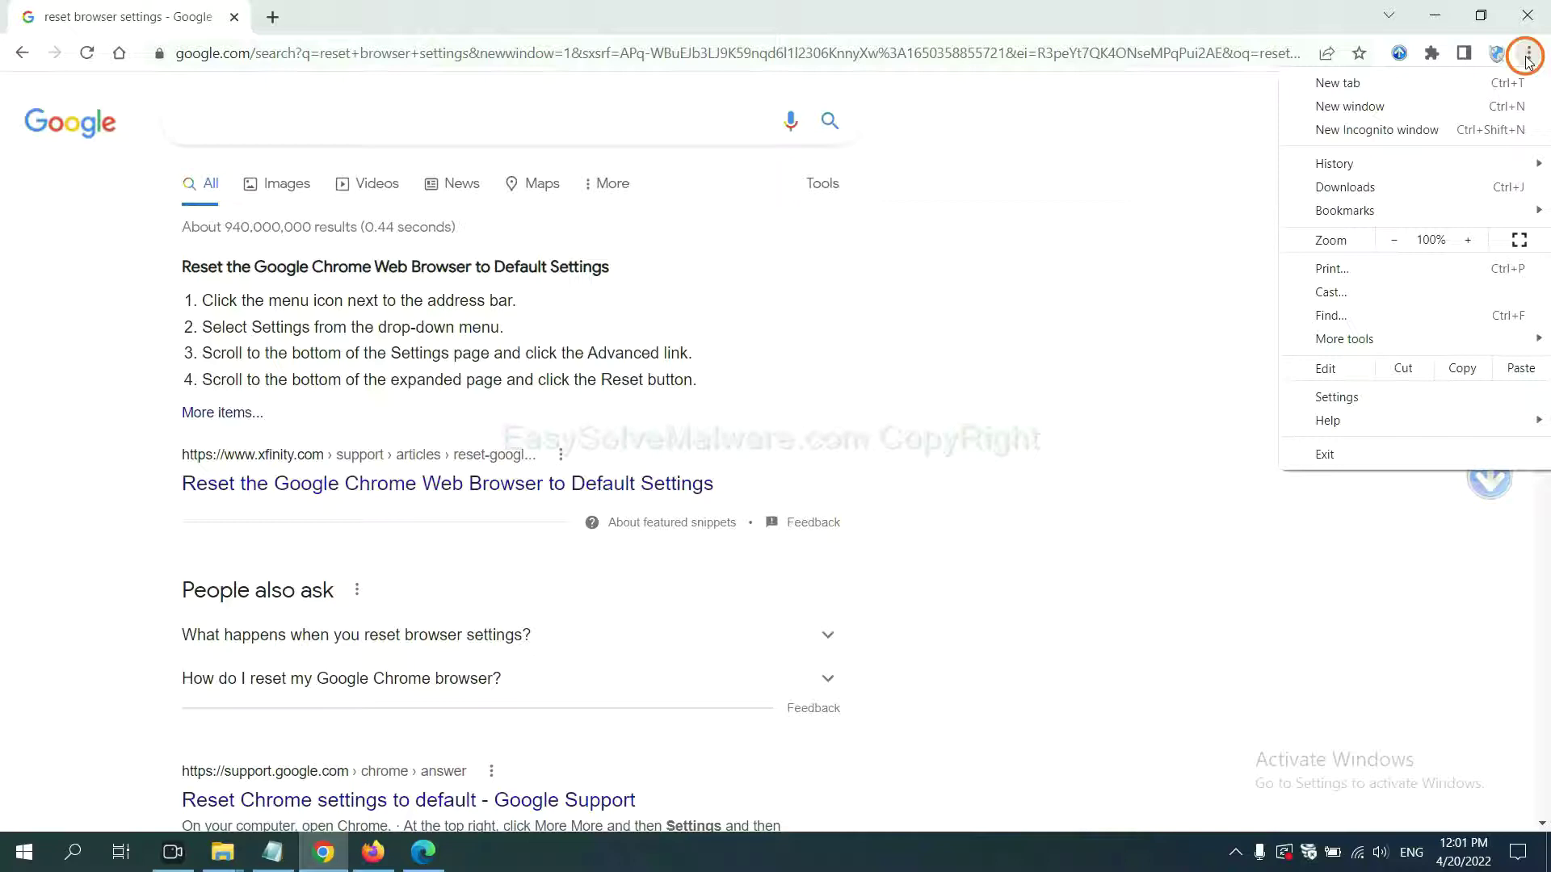
pyautogui.moveTo(1390, 339)
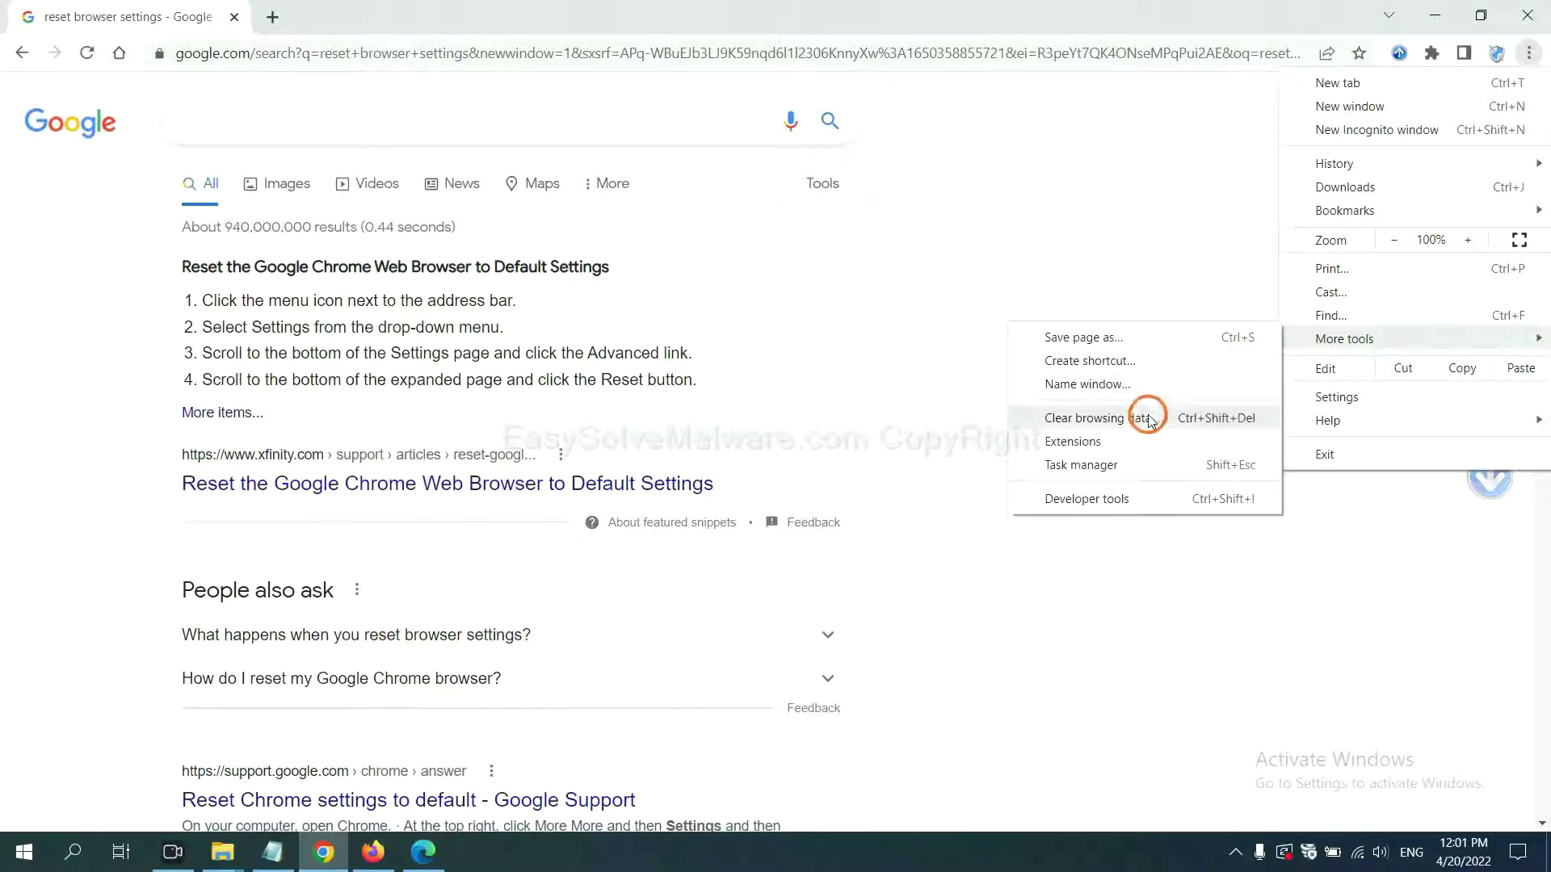
pyautogui.click(1145, 441)
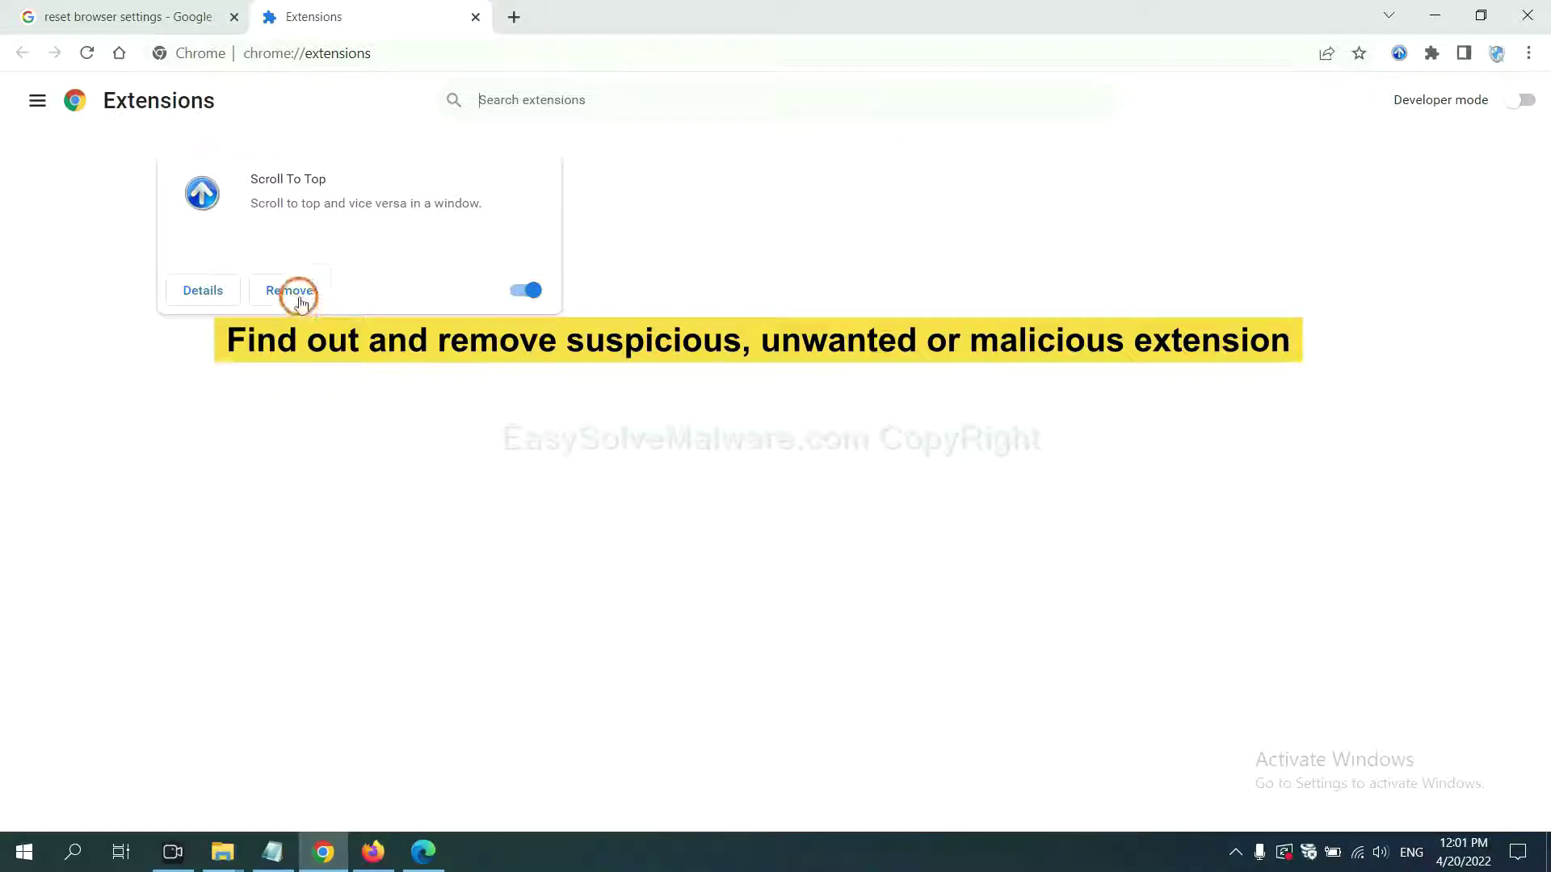
# Open Firefox's Add-ons and themes page and show the GIPHY for Firefox removal options.
pyautogui.click(369, 852)
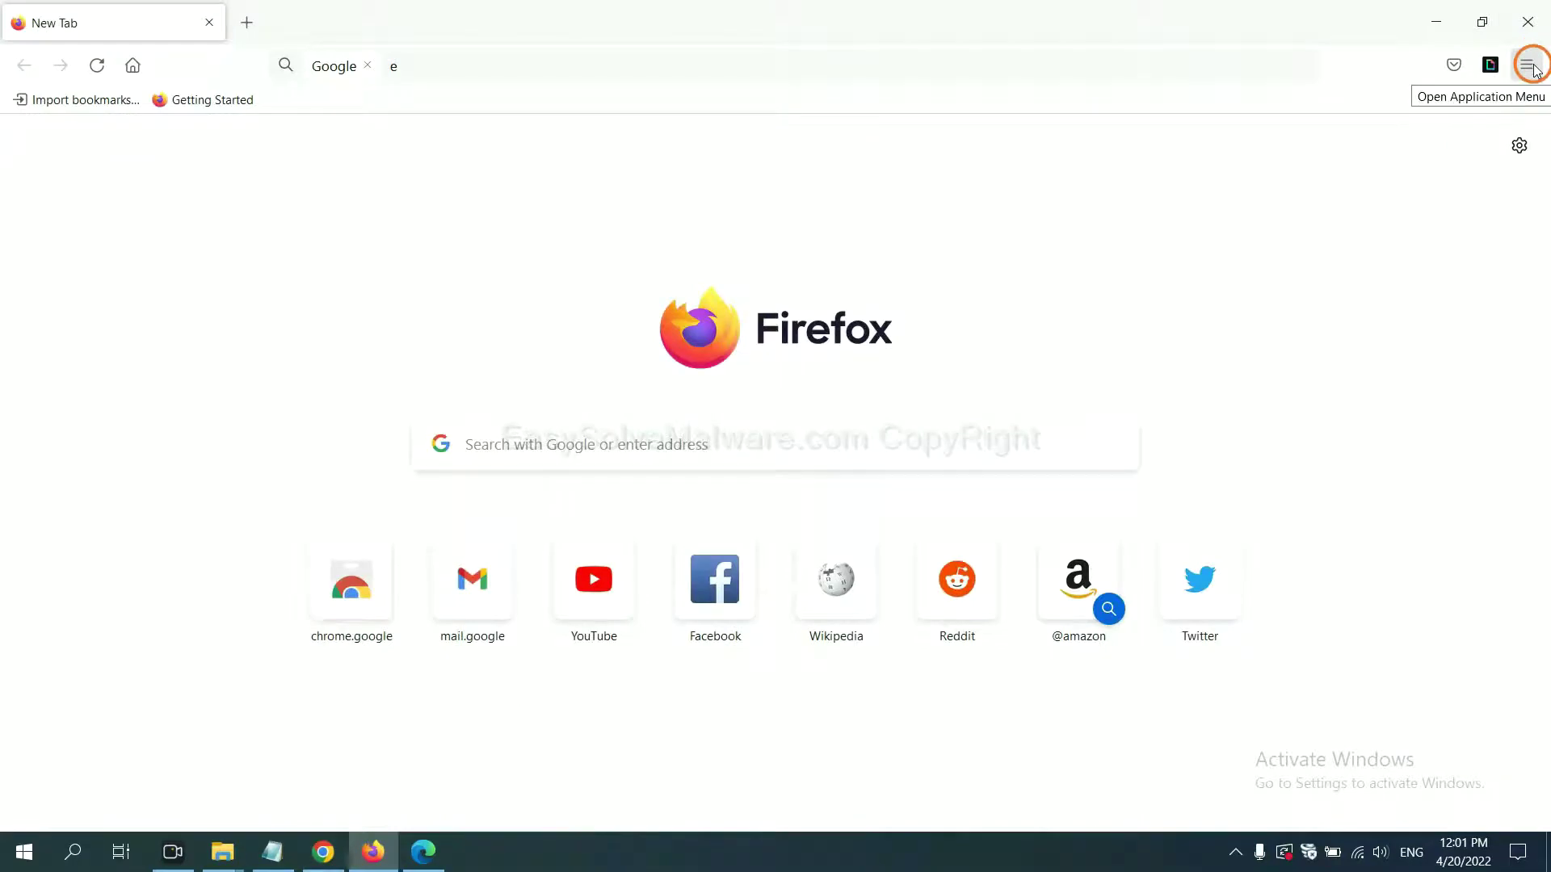
pyautogui.click(1528, 66)
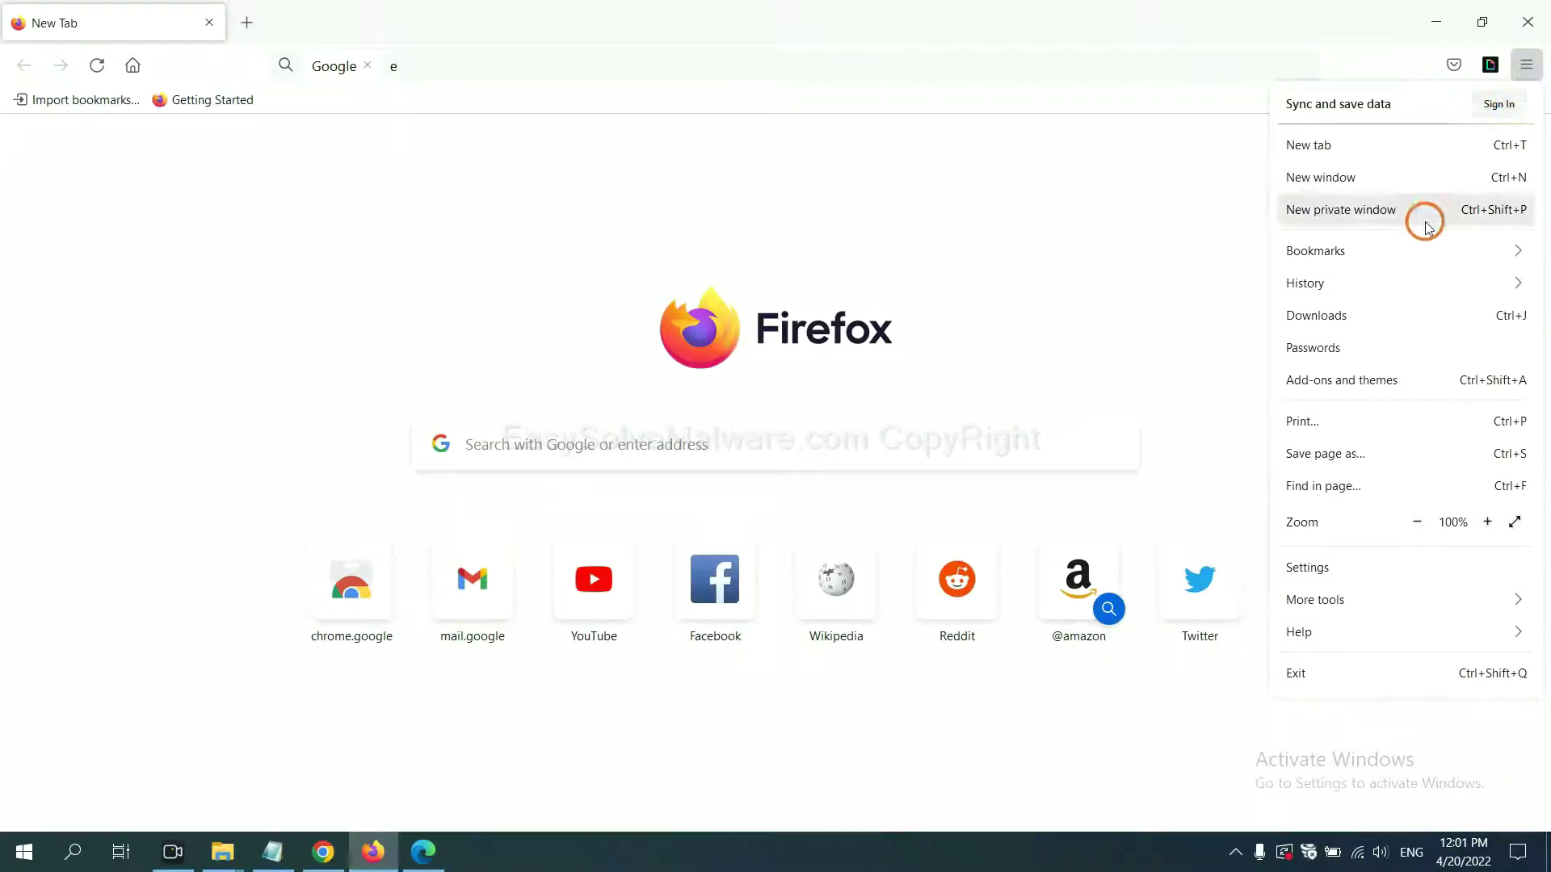
pyautogui.click(1357, 381)
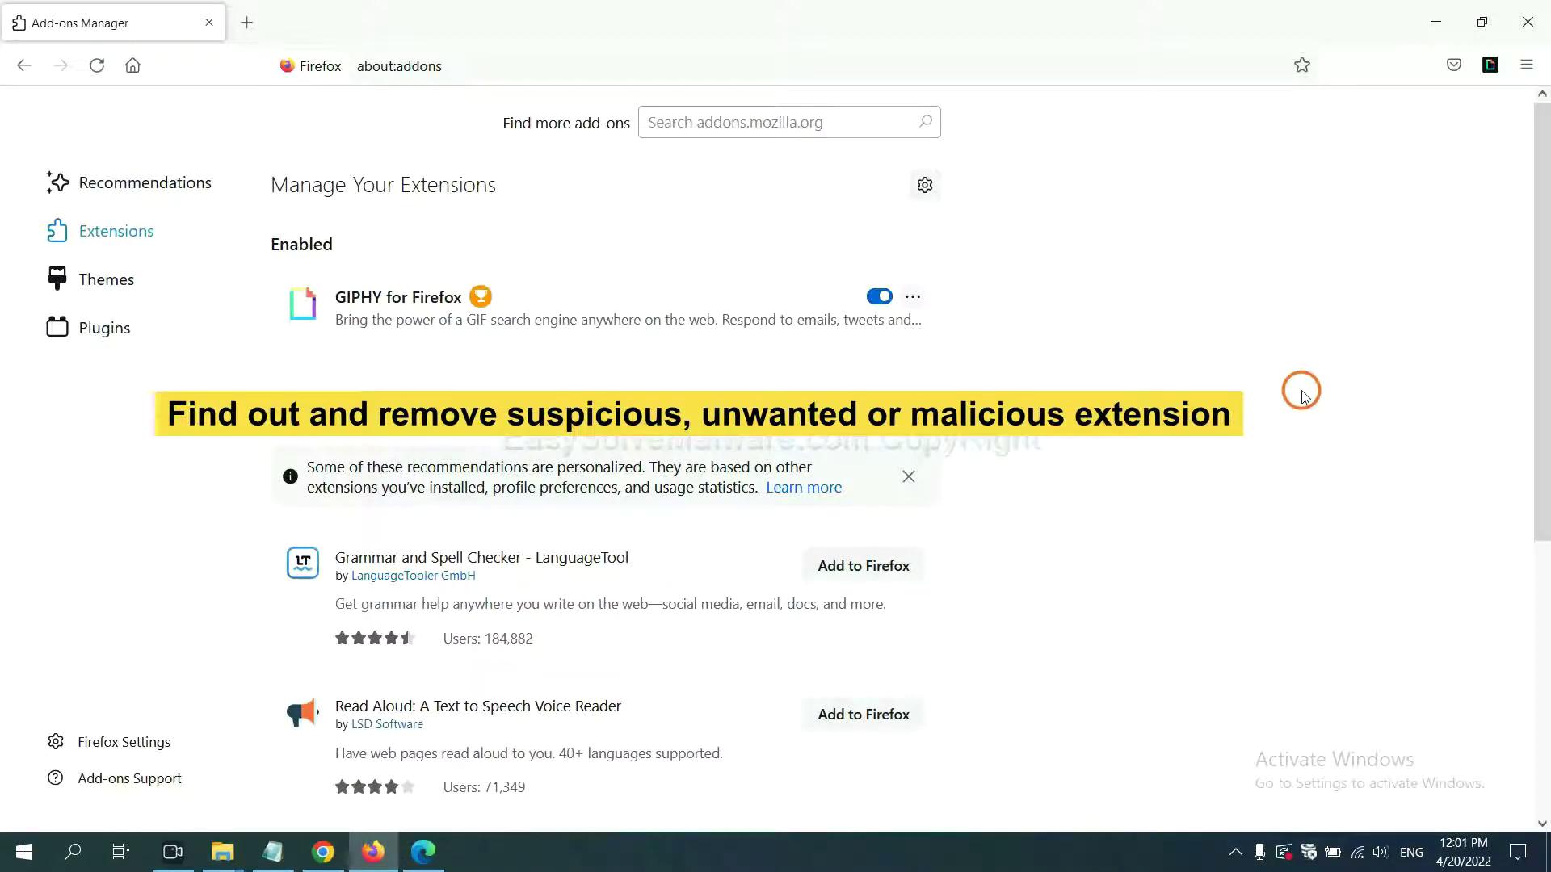
pyautogui.click(914, 300)
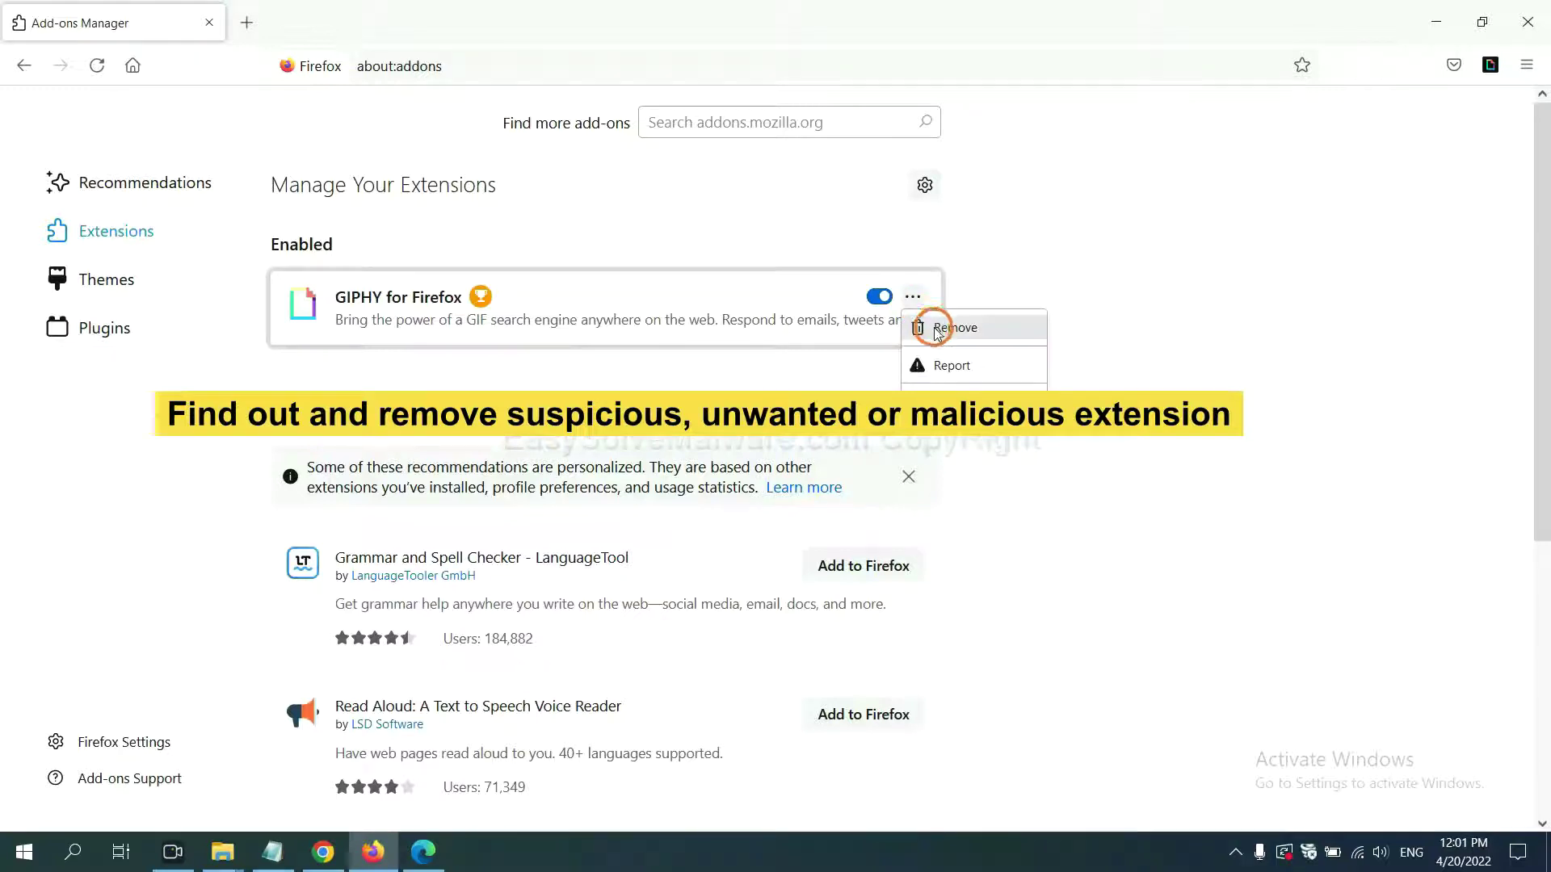
# Remove the ArcVpn Free Fast VPN Proxy extension from Edge's Manage extensions page.
pyautogui.click(422, 856)
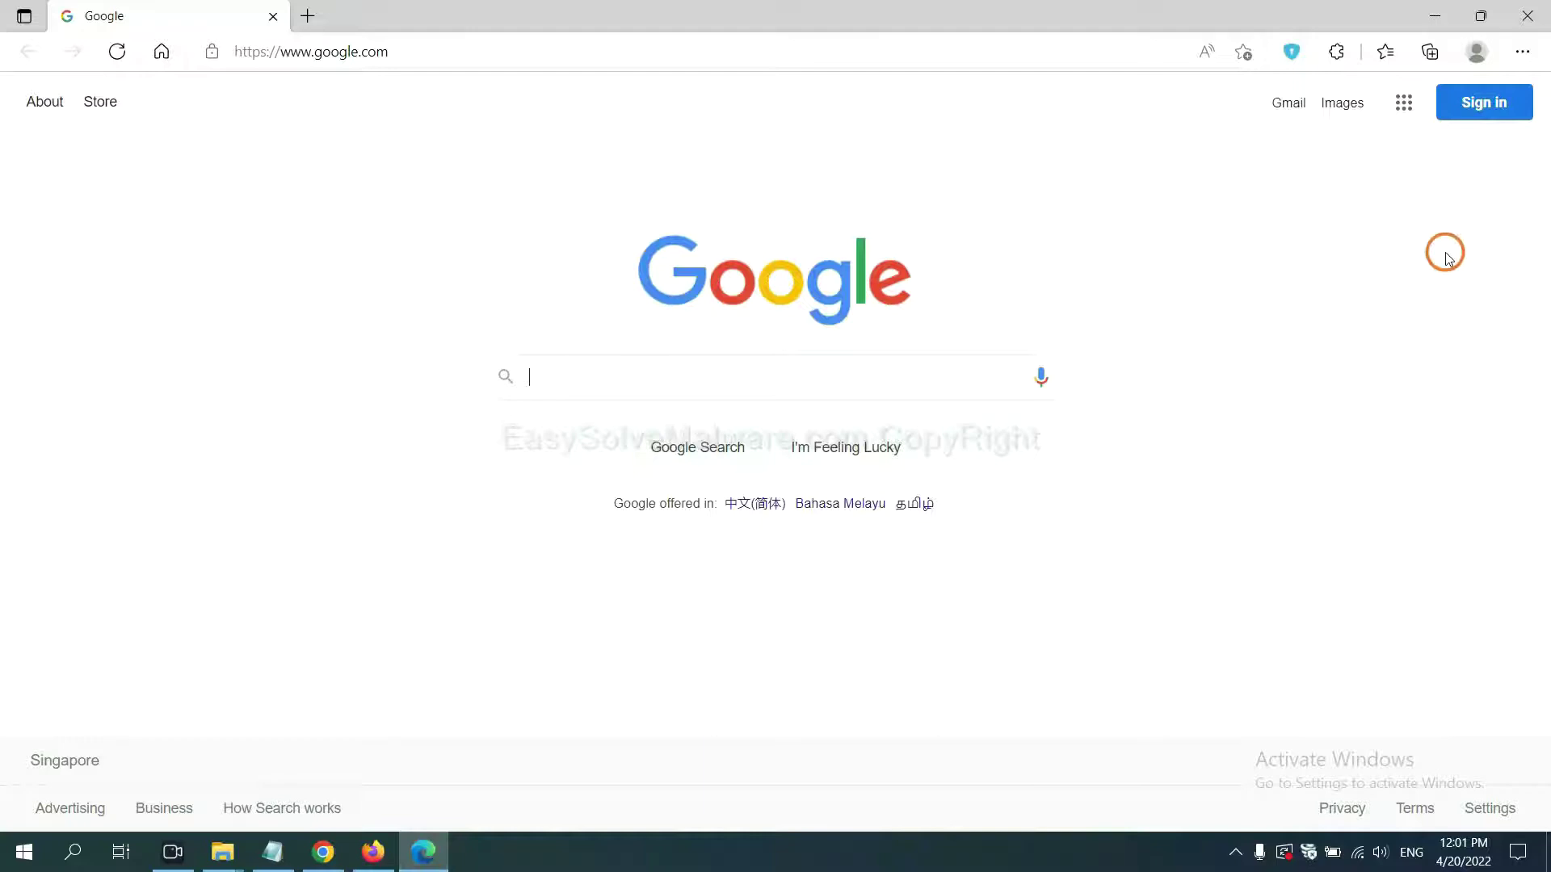
pyautogui.click(1521, 53)
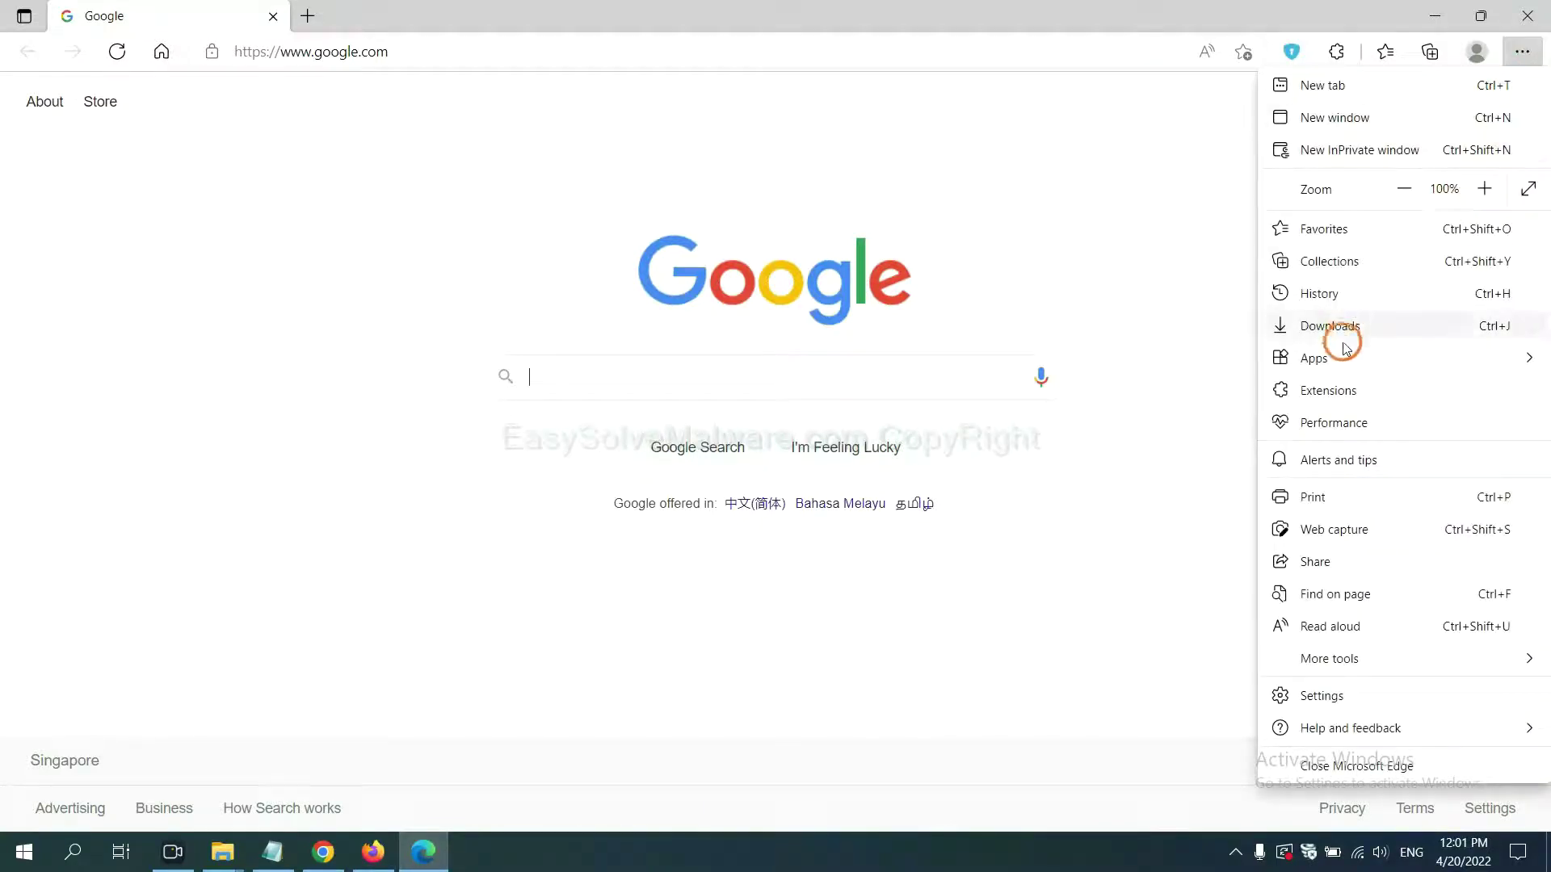
pyautogui.rightClick(1334, 391)
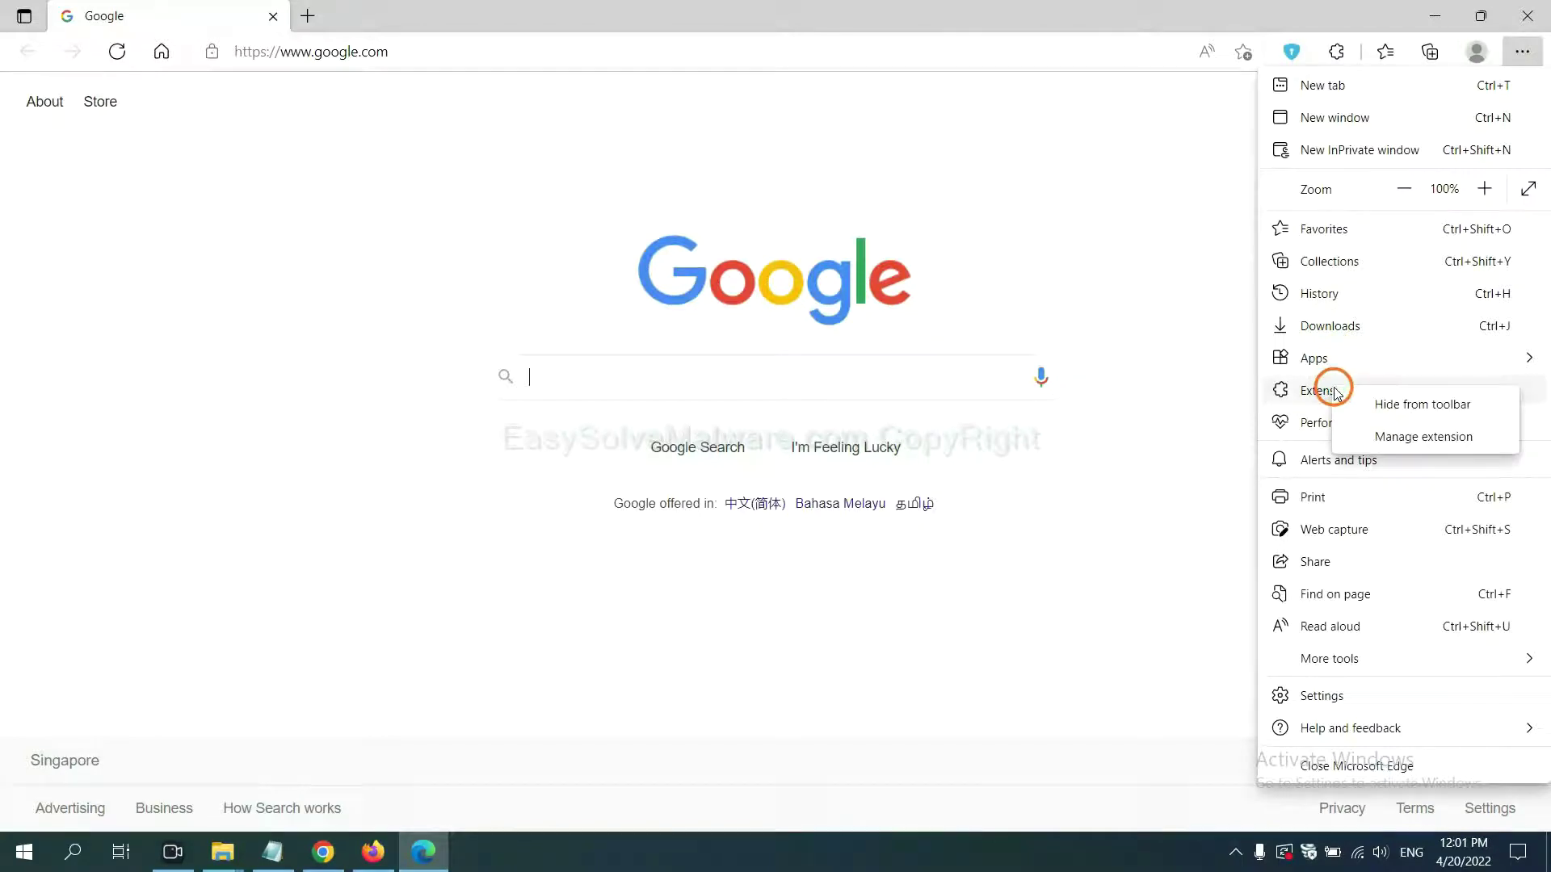
pyautogui.click(1392, 437)
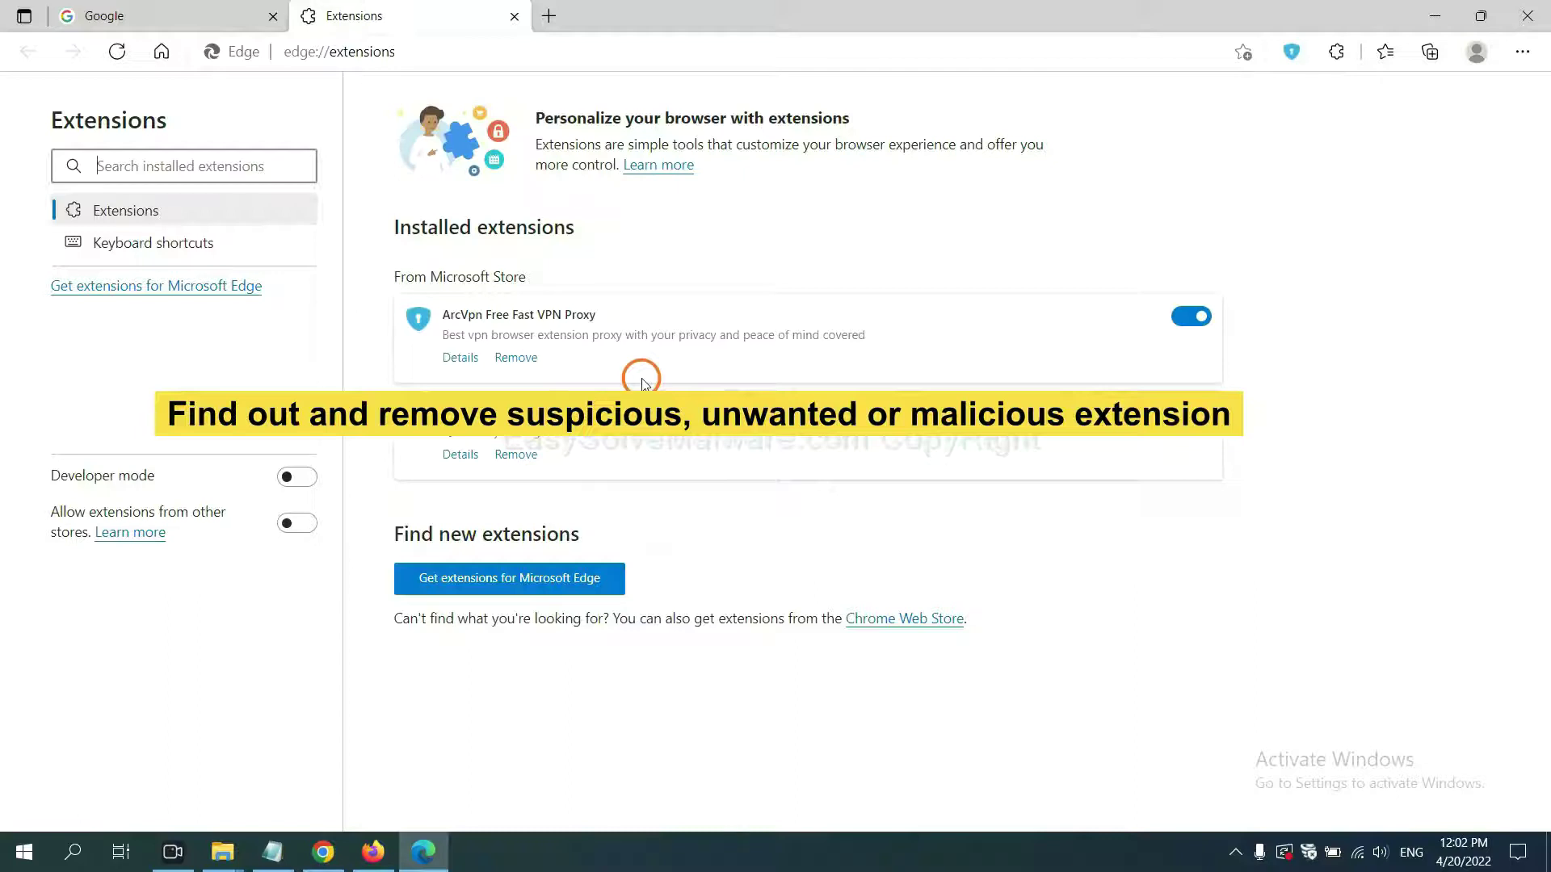
pyautogui.click(517, 358)
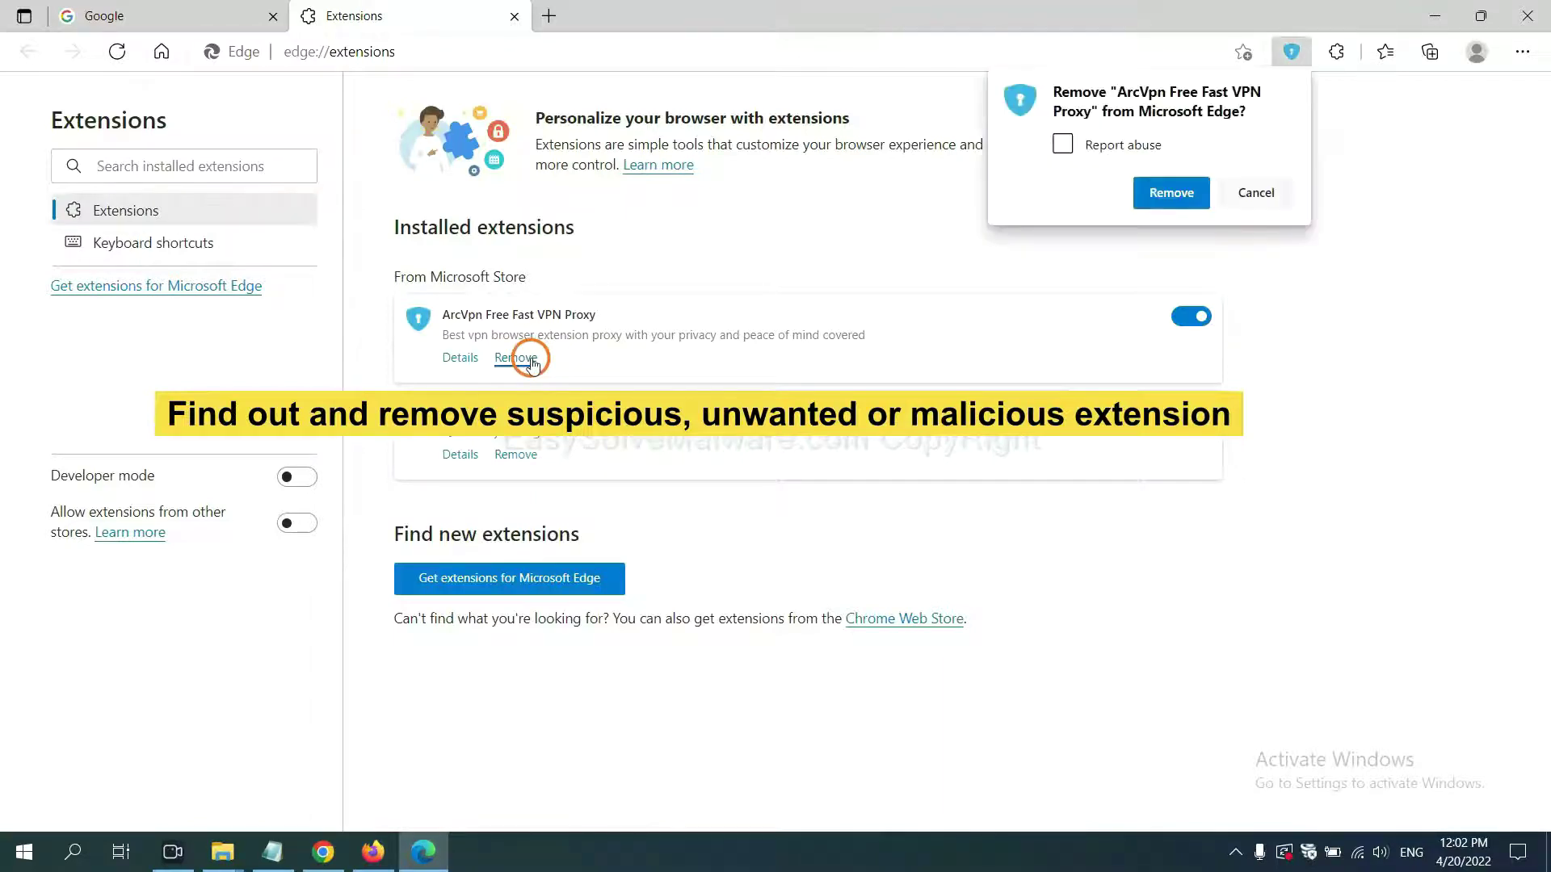
pyautogui.click(1156, 198)
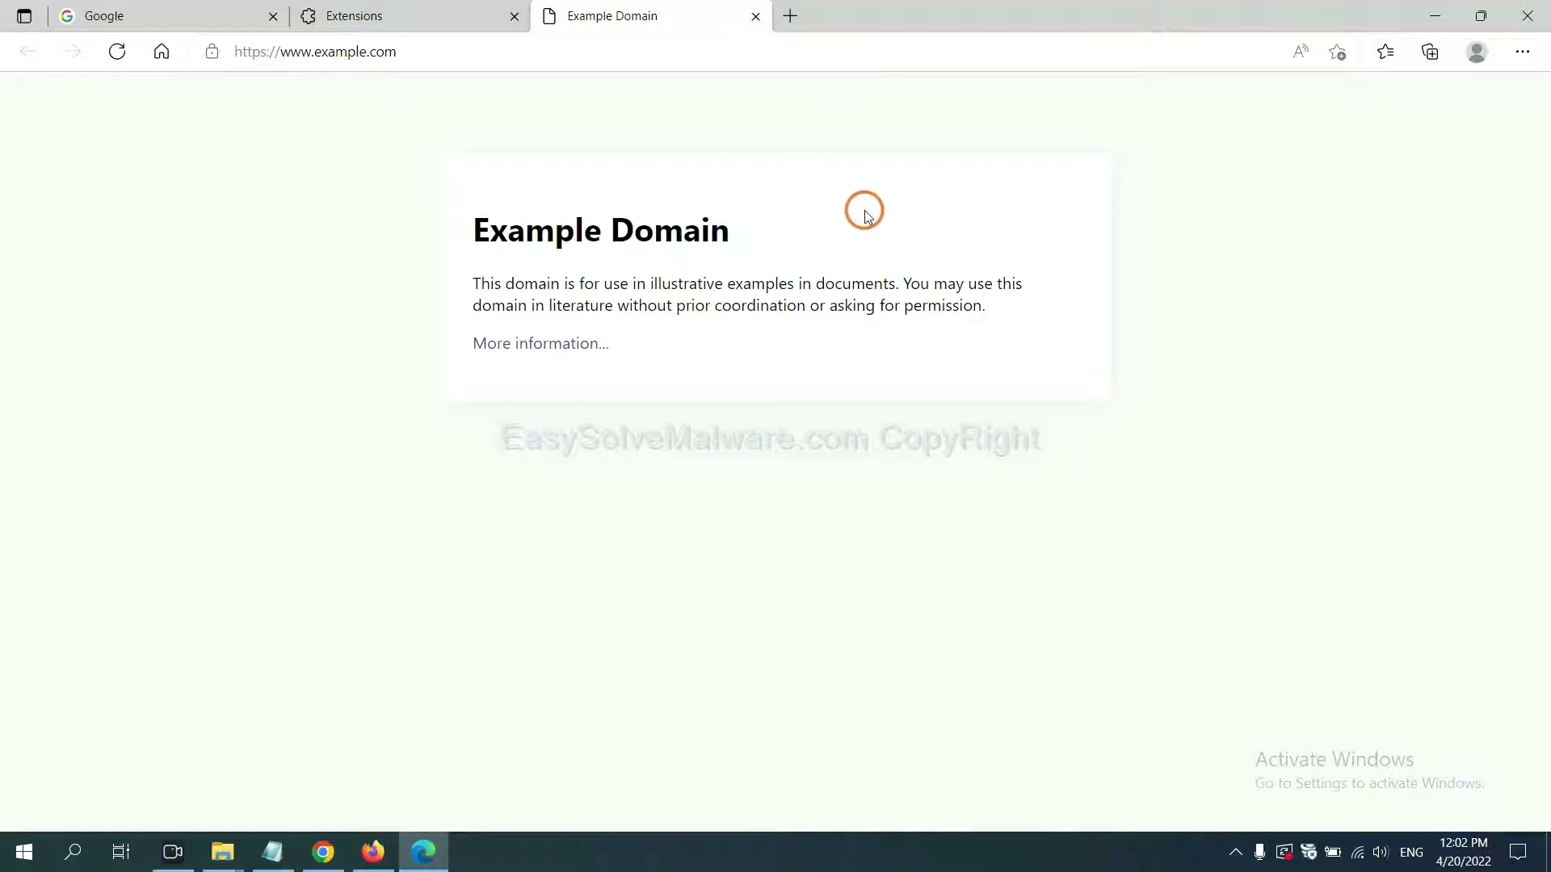
# Minimize the browser and highlight the Run and regedit instructions in the Notepad notes.
pyautogui.click(1544, 866)
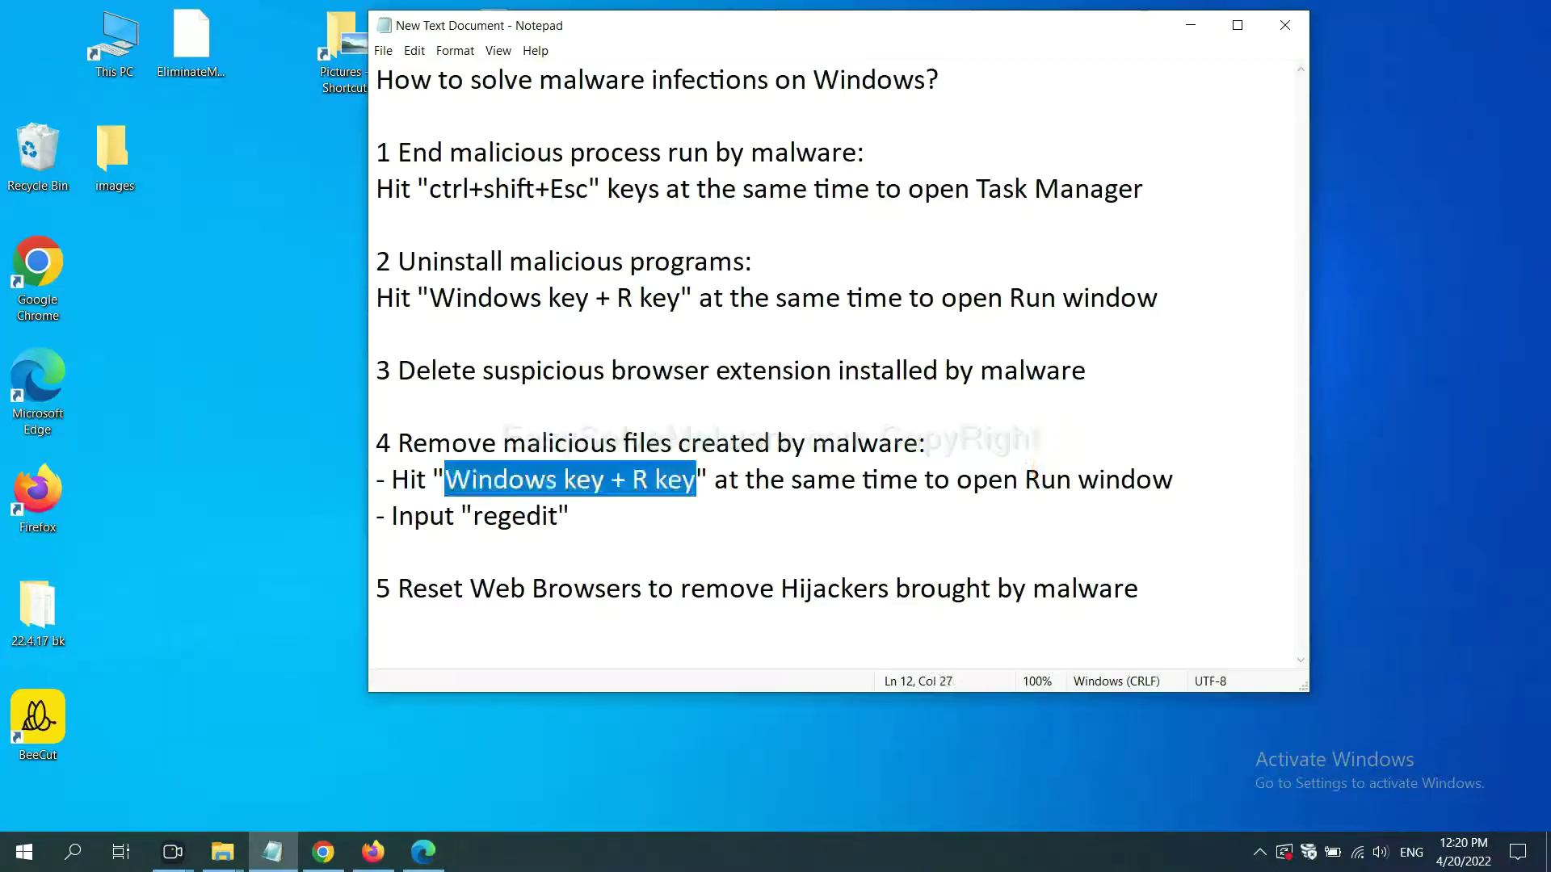
pyautogui.click(1052, 476)
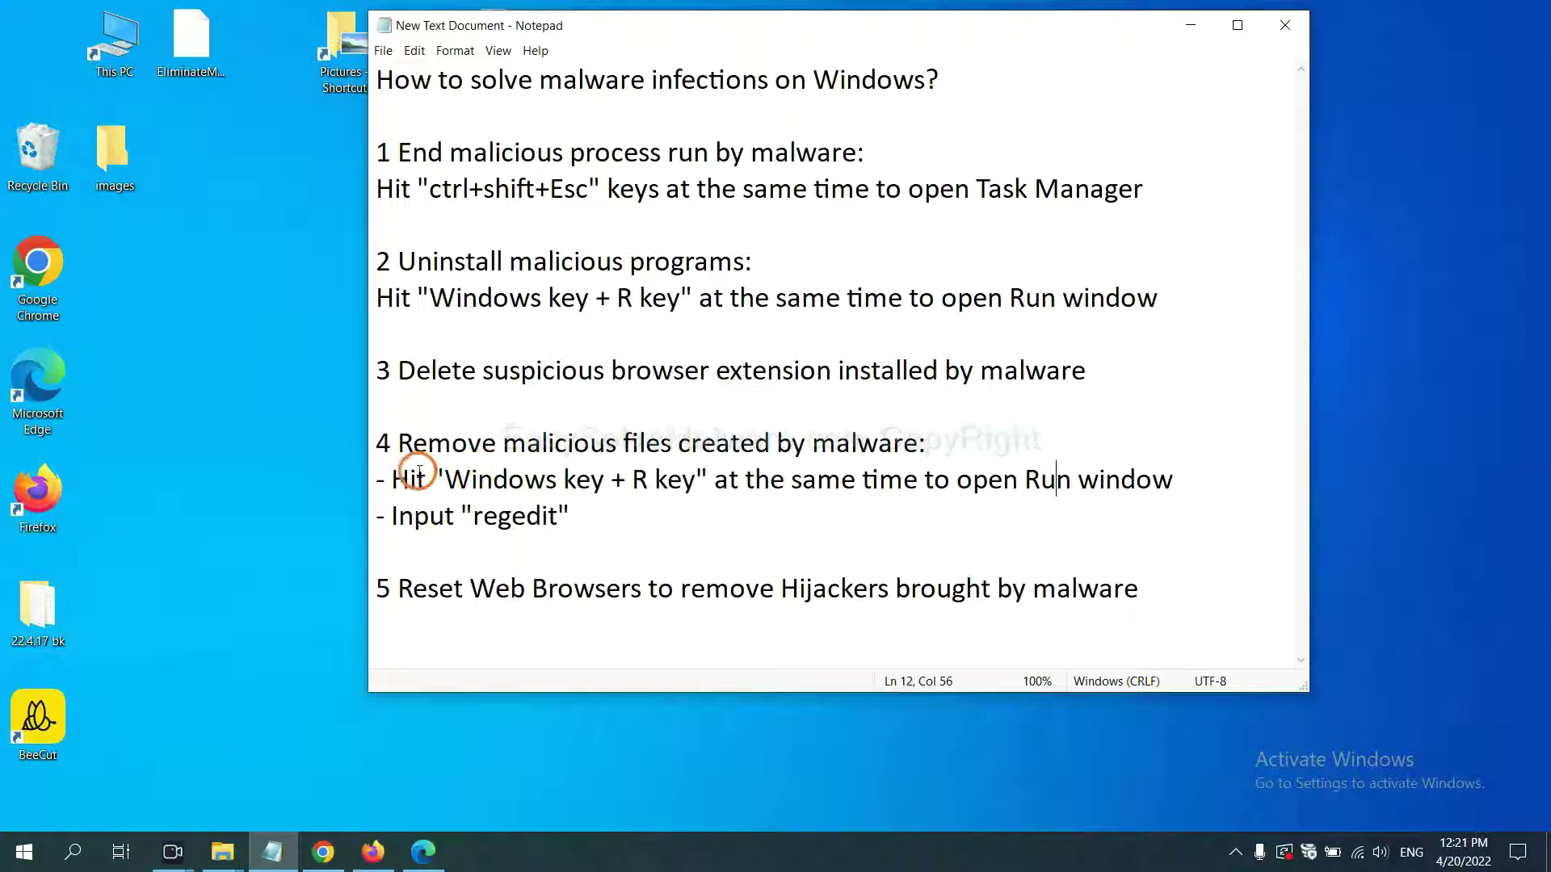
pyautogui.moveTo(399, 479); pyautogui.dragTo(880, 502)
pyautogui.click(902, 484)
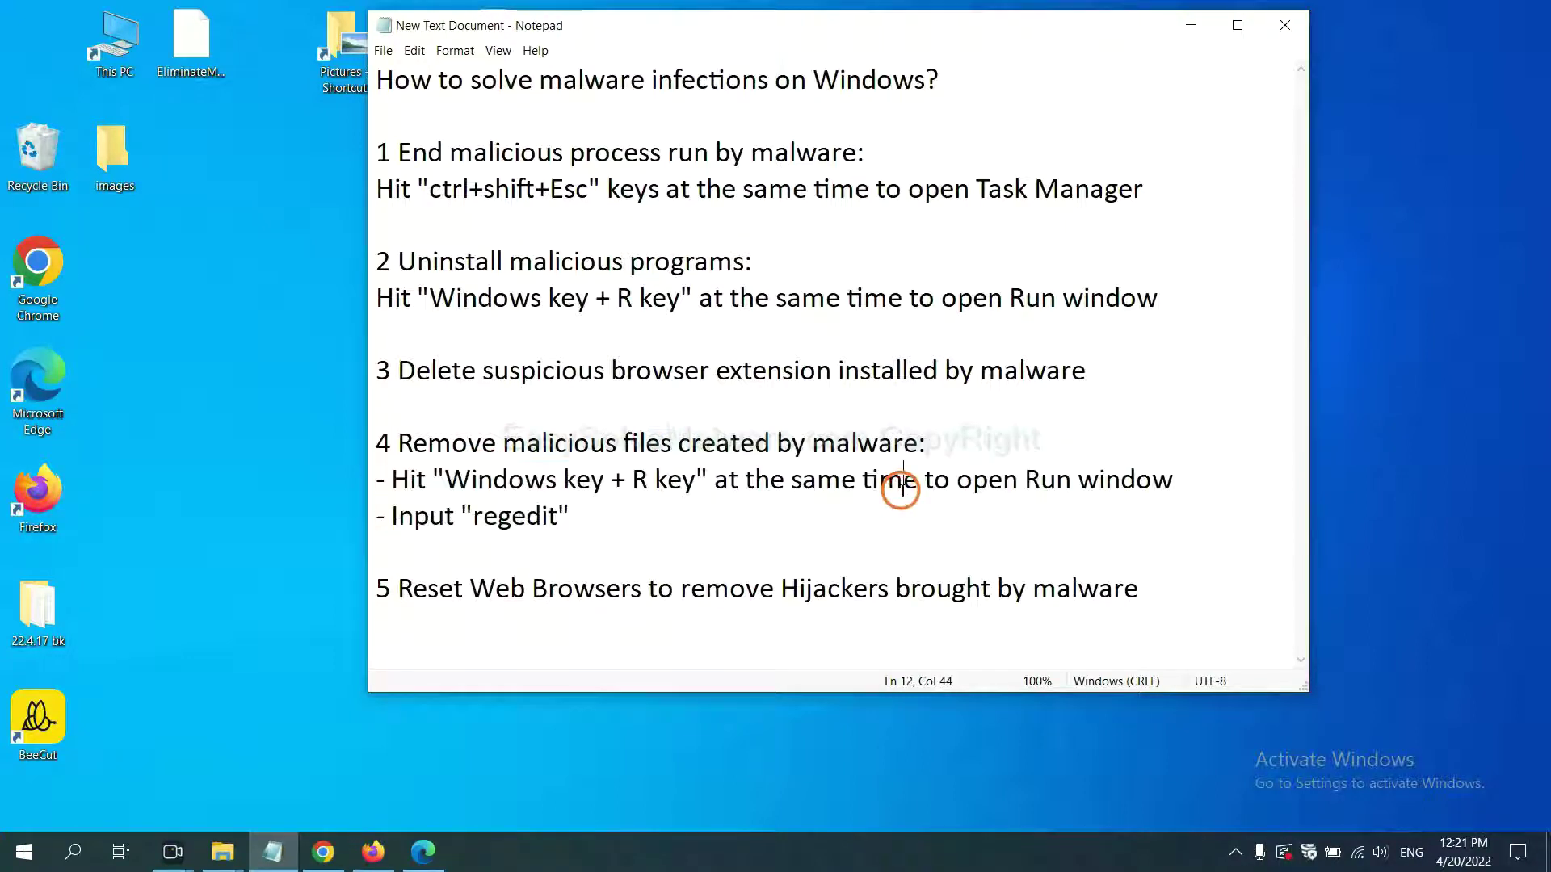
# Run regedit from the Run dialog to open Registry Editor.
pyautogui.press('super+r')
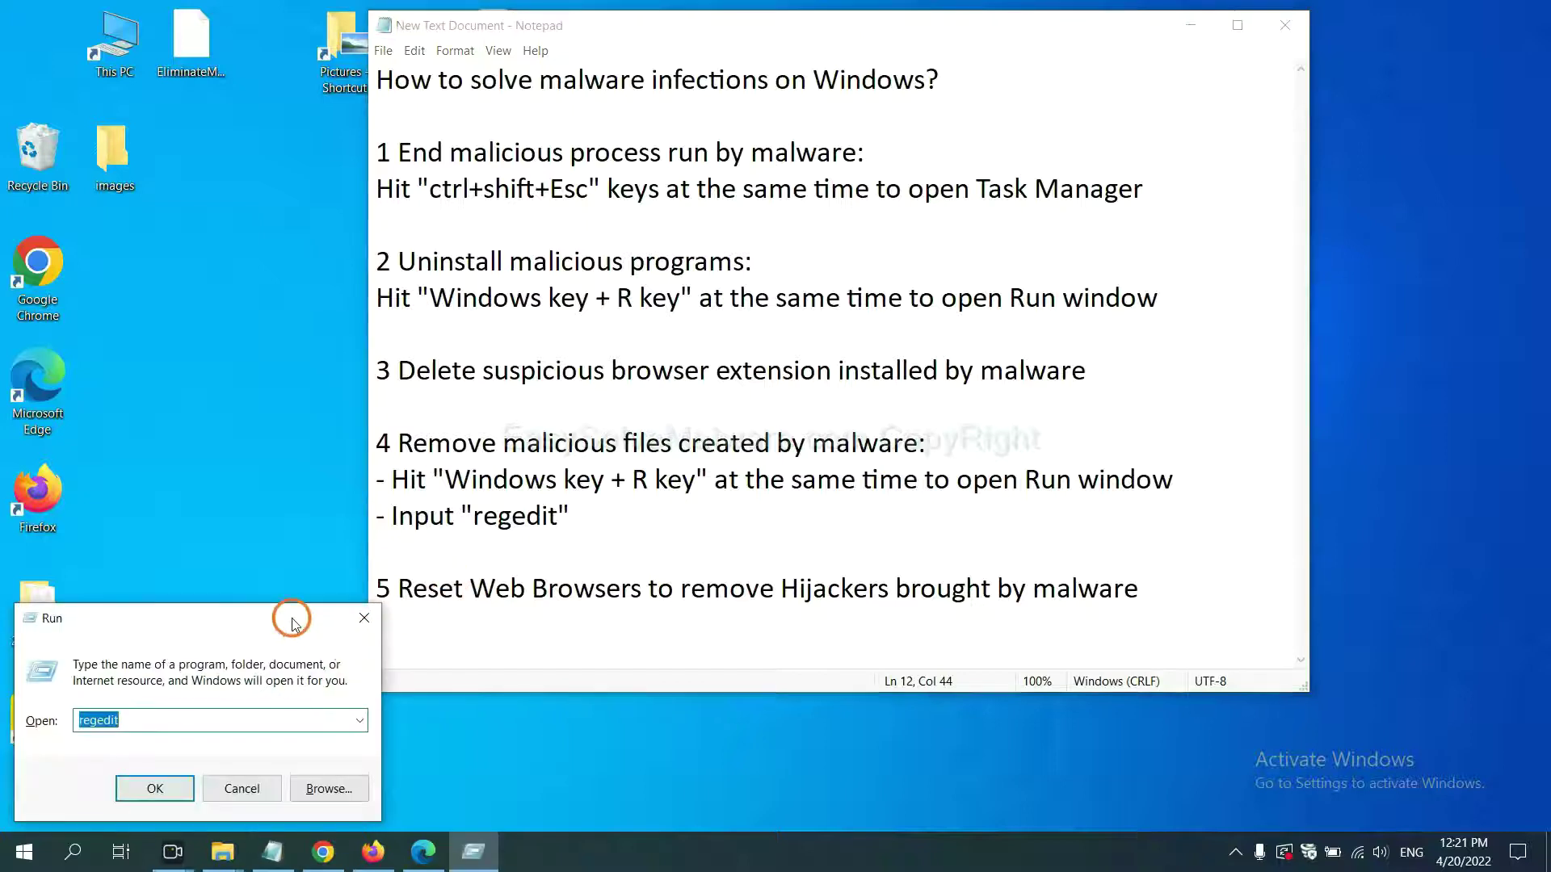
pyautogui.moveTo(287, 619); pyautogui.dragTo(1223, 346)
pyautogui.click(1097, 423)
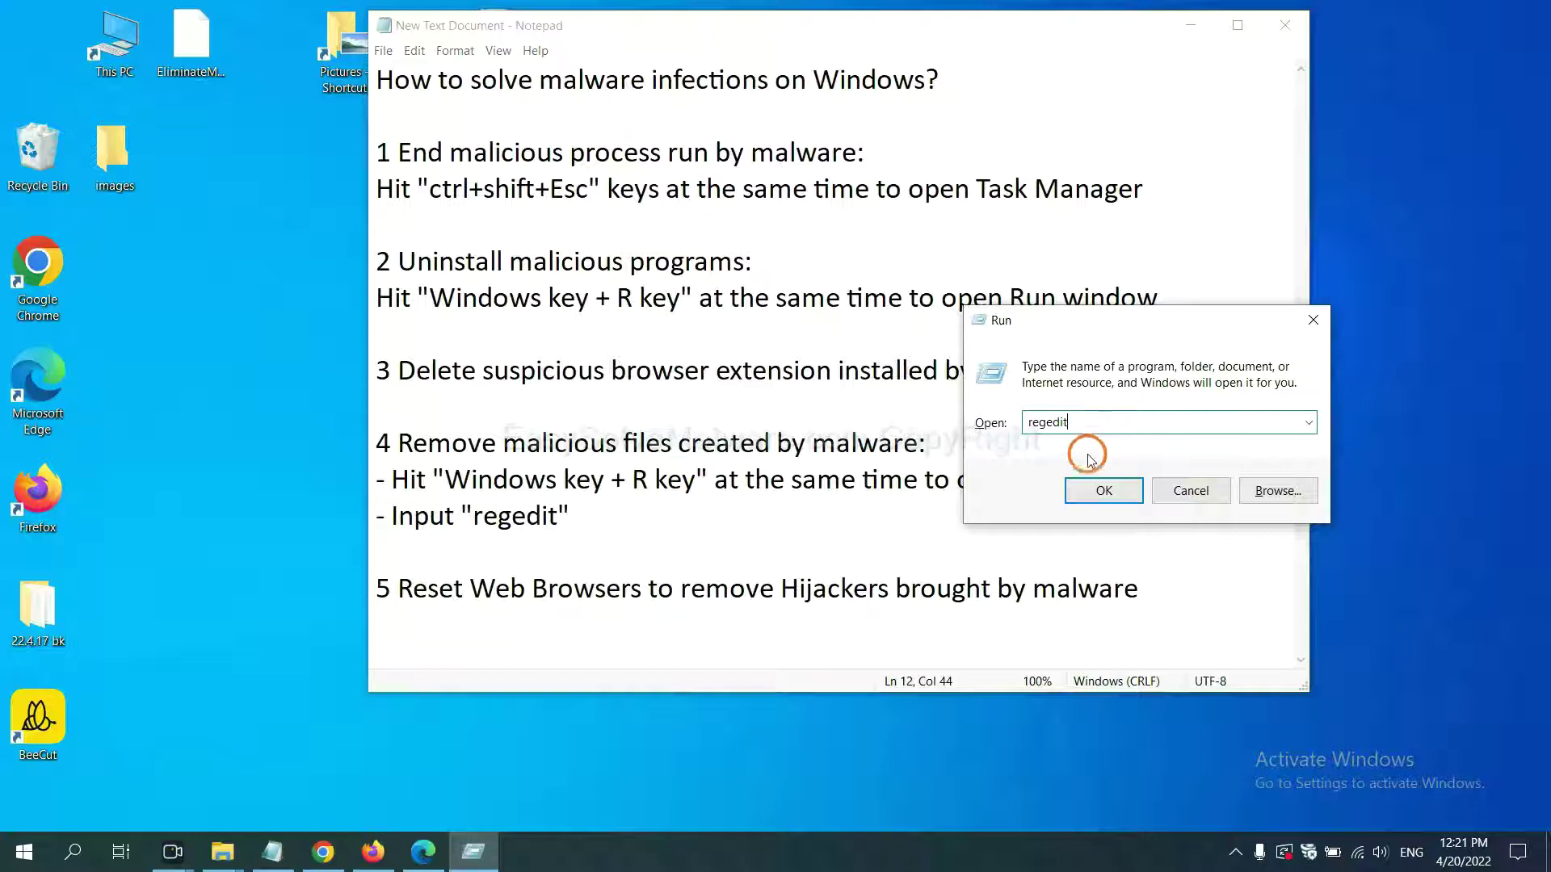
pyautogui.click(1101, 490)
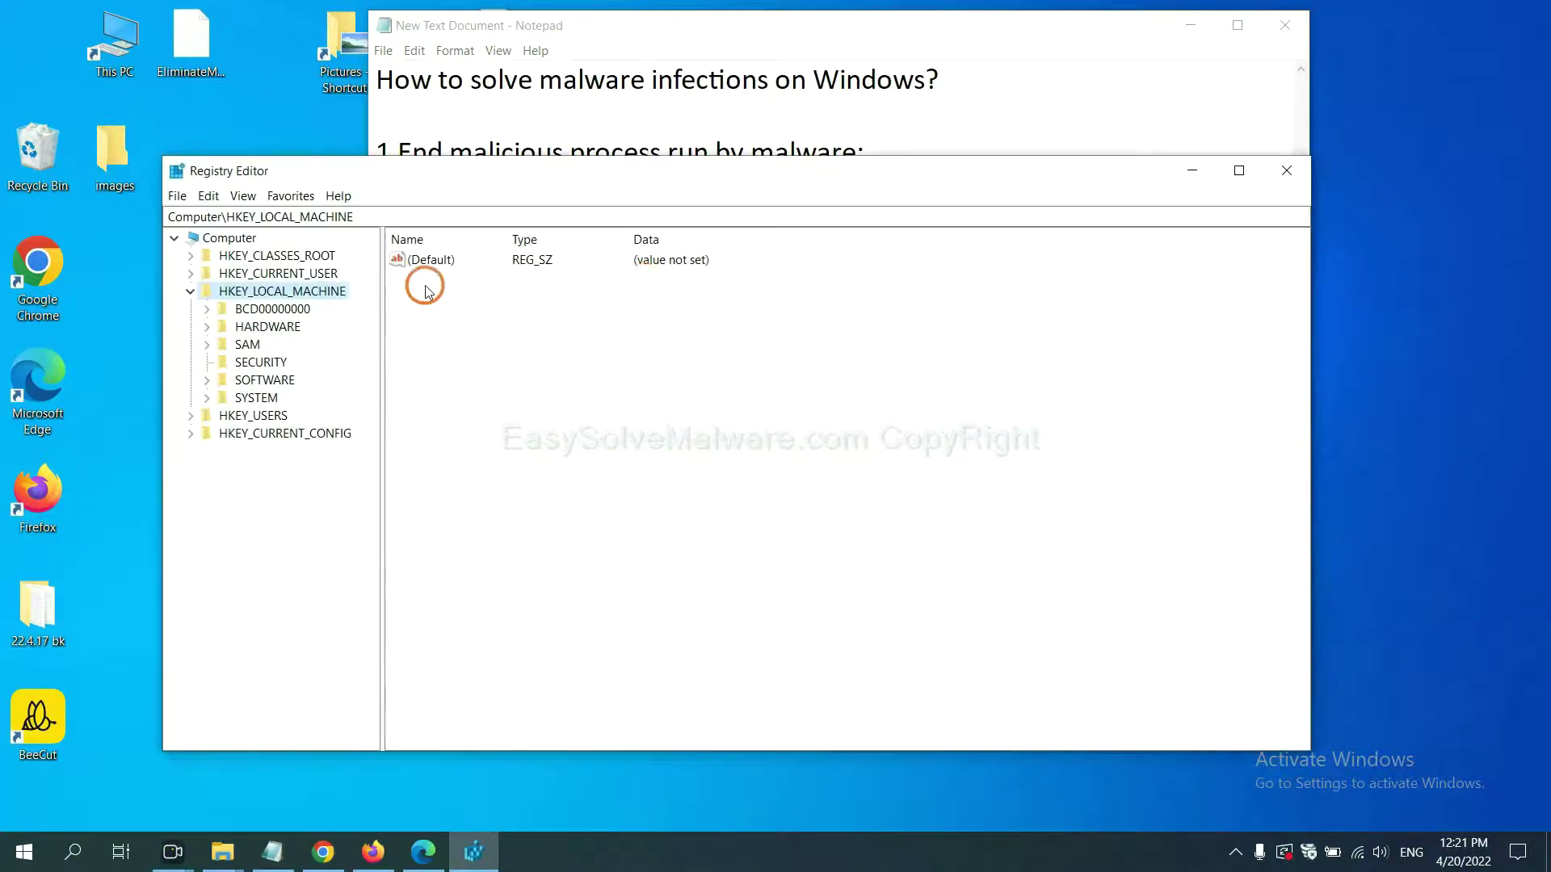
# Find 'beecut' via Edit > Find, locating BeeCut.exe under FEATURE_BROWSER_EMULATION.
pyautogui.click(212, 196)
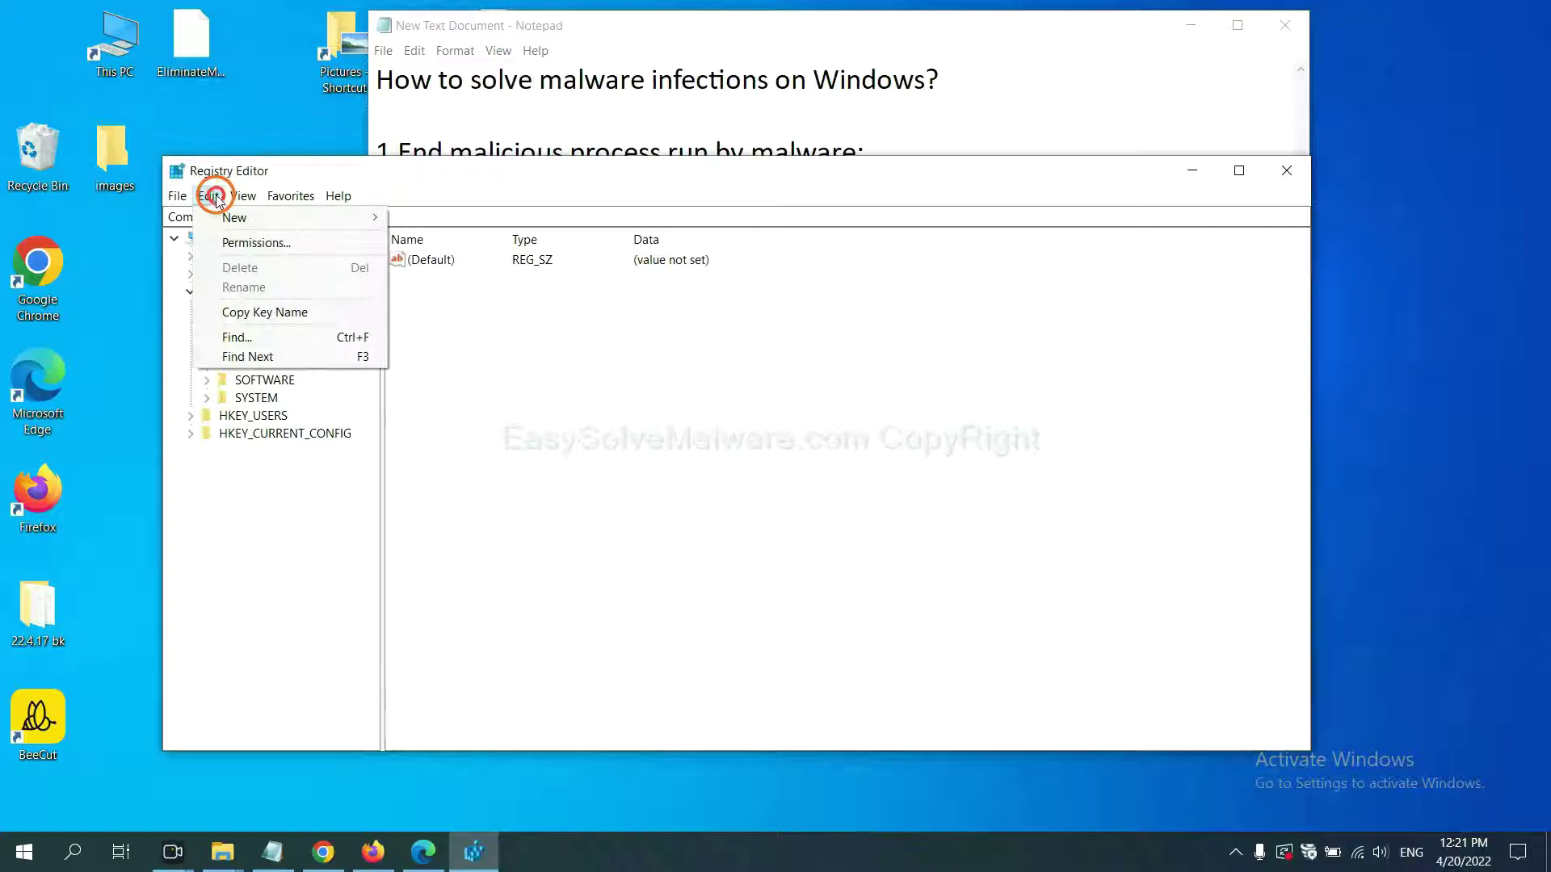
pyautogui.click(273, 339)
pyautogui.moveTo(439, 250); pyautogui.dragTo(619, 302)
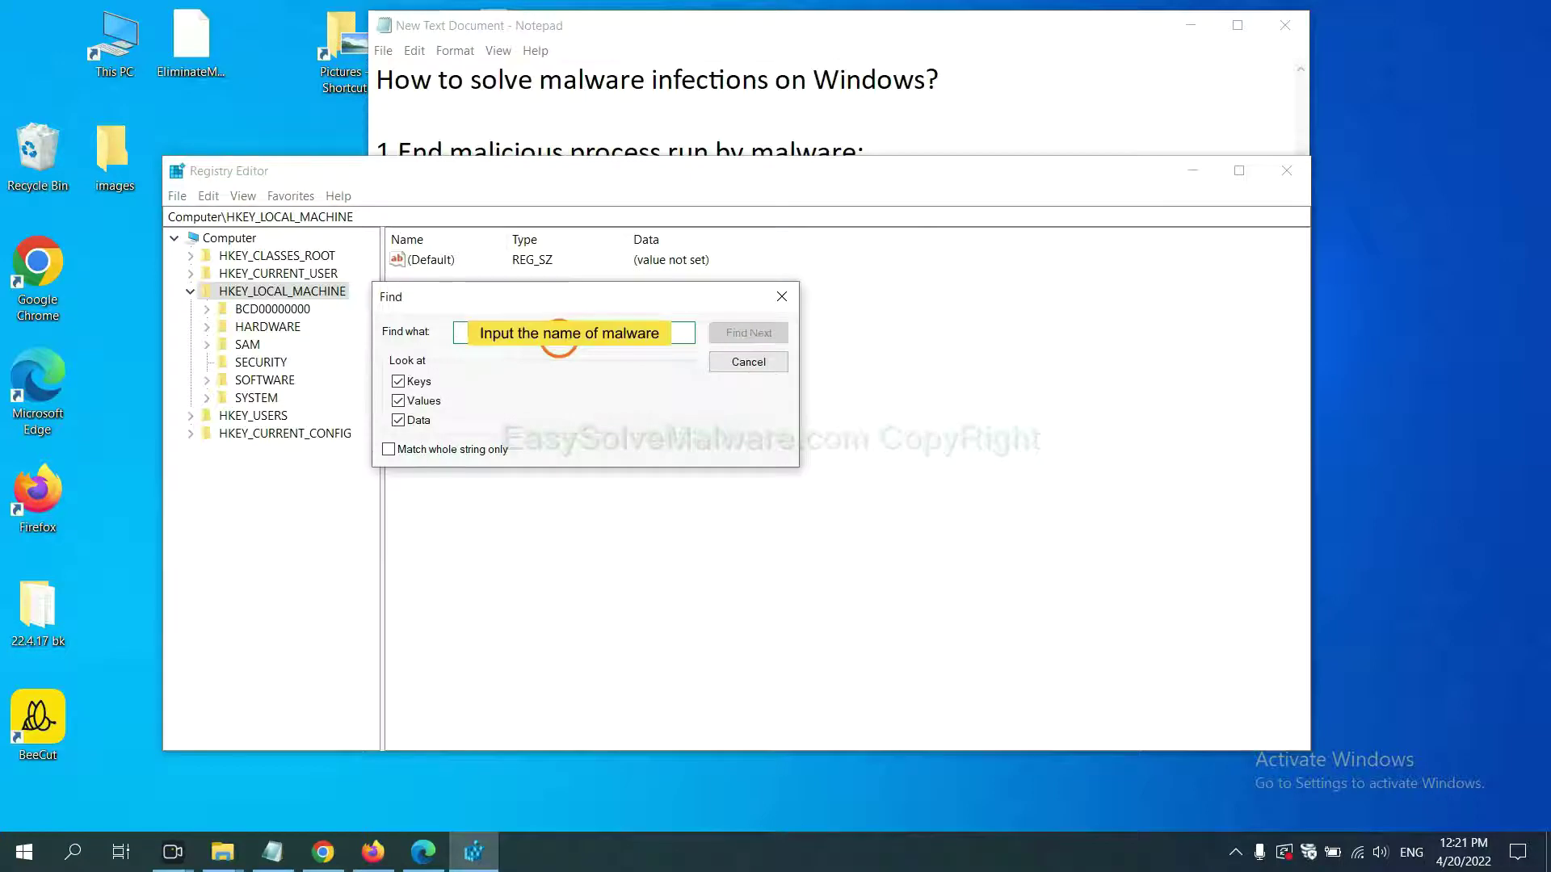
pyautogui.write('be')
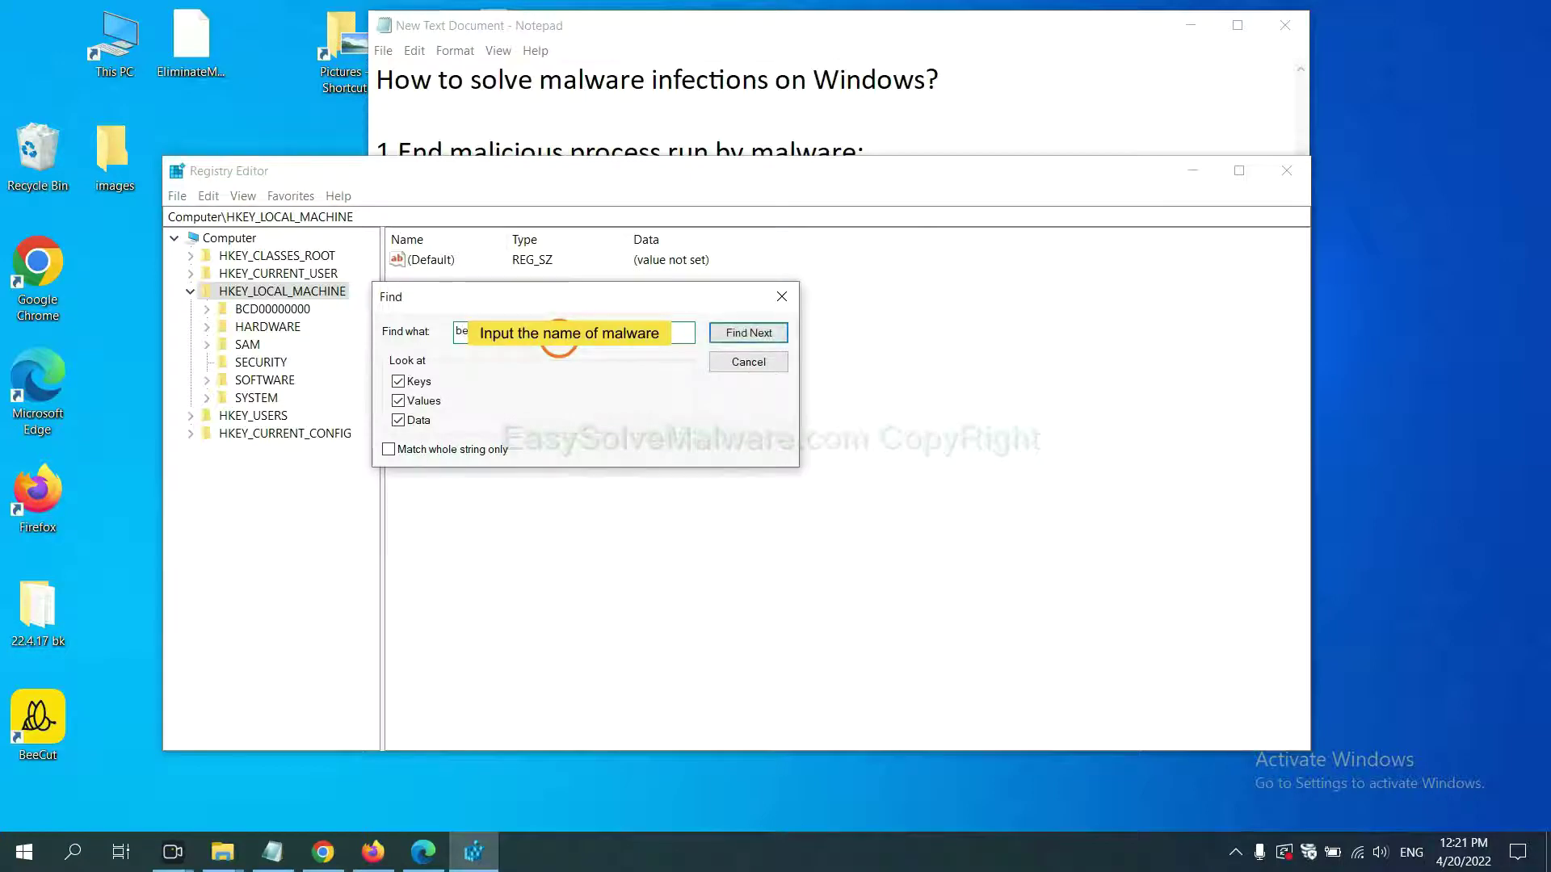
pyautogui.write('ecut')
pyautogui.click(749, 334)
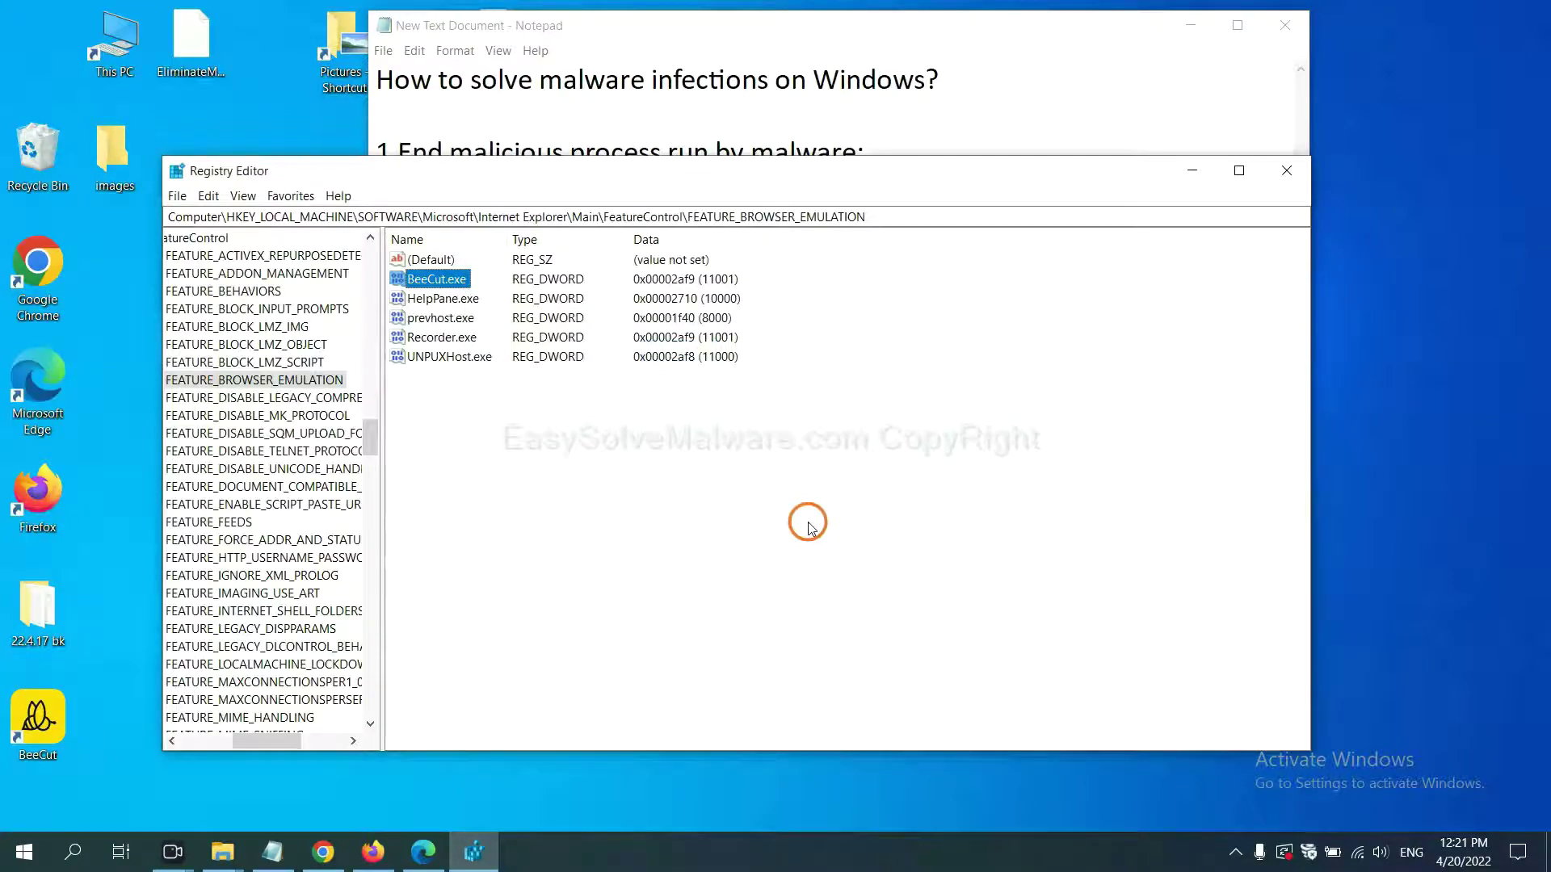
pyautogui.moveTo(262, 743); pyautogui.dragTo(253, 739)
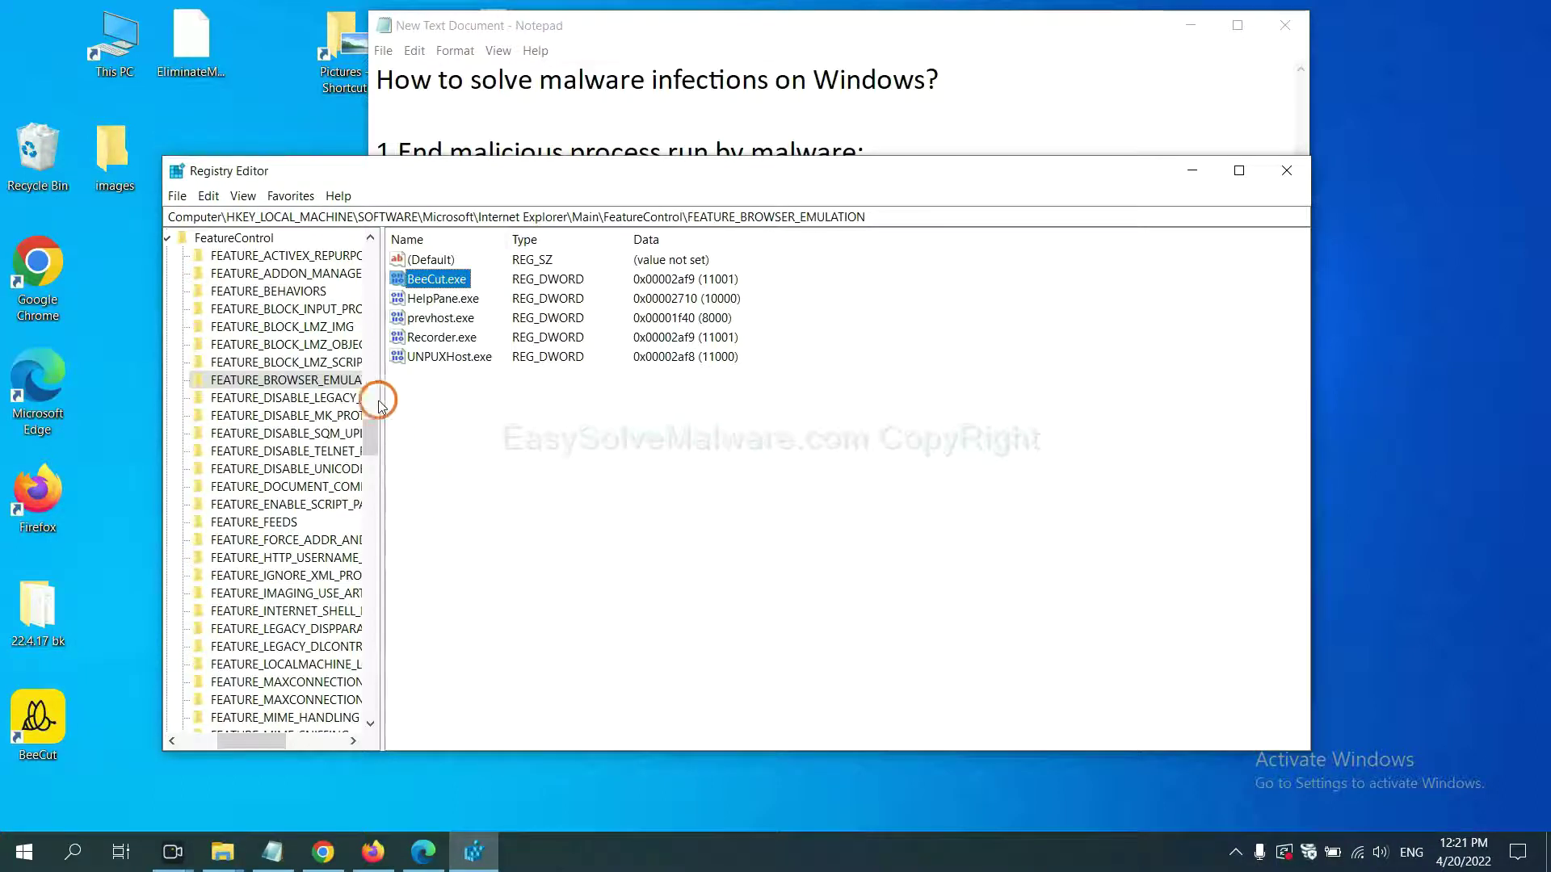
pyautogui.rightClick(315, 384)
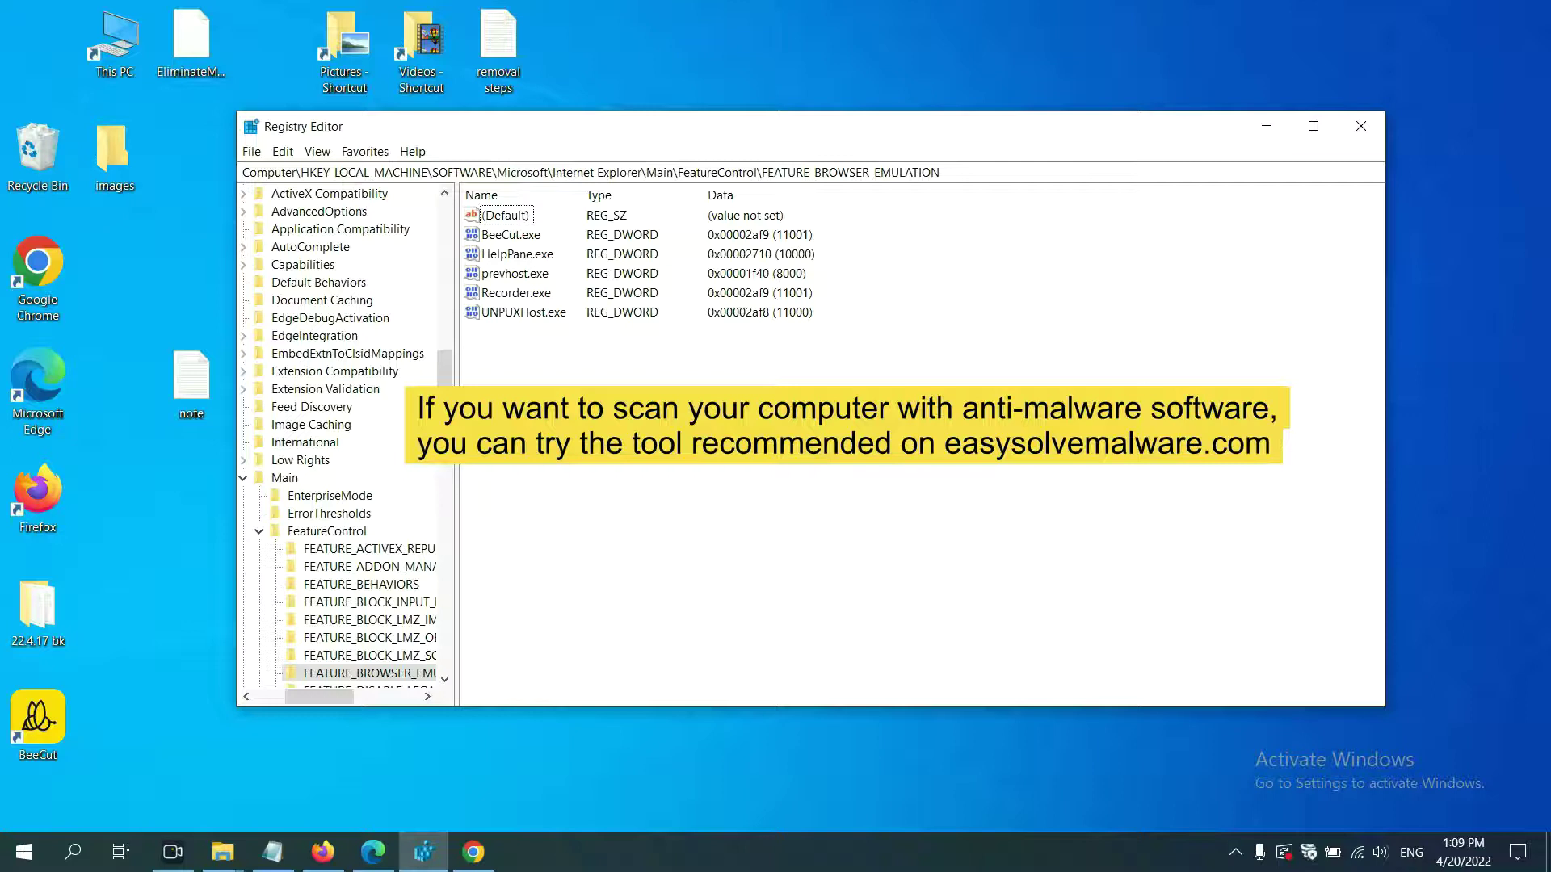
# Bring the EasySolveMalware guide forward in Chrome and scroll through its Windows removal steps.
pyautogui.click(476, 851)
pyautogui.scroll(-1, 1125, 541)
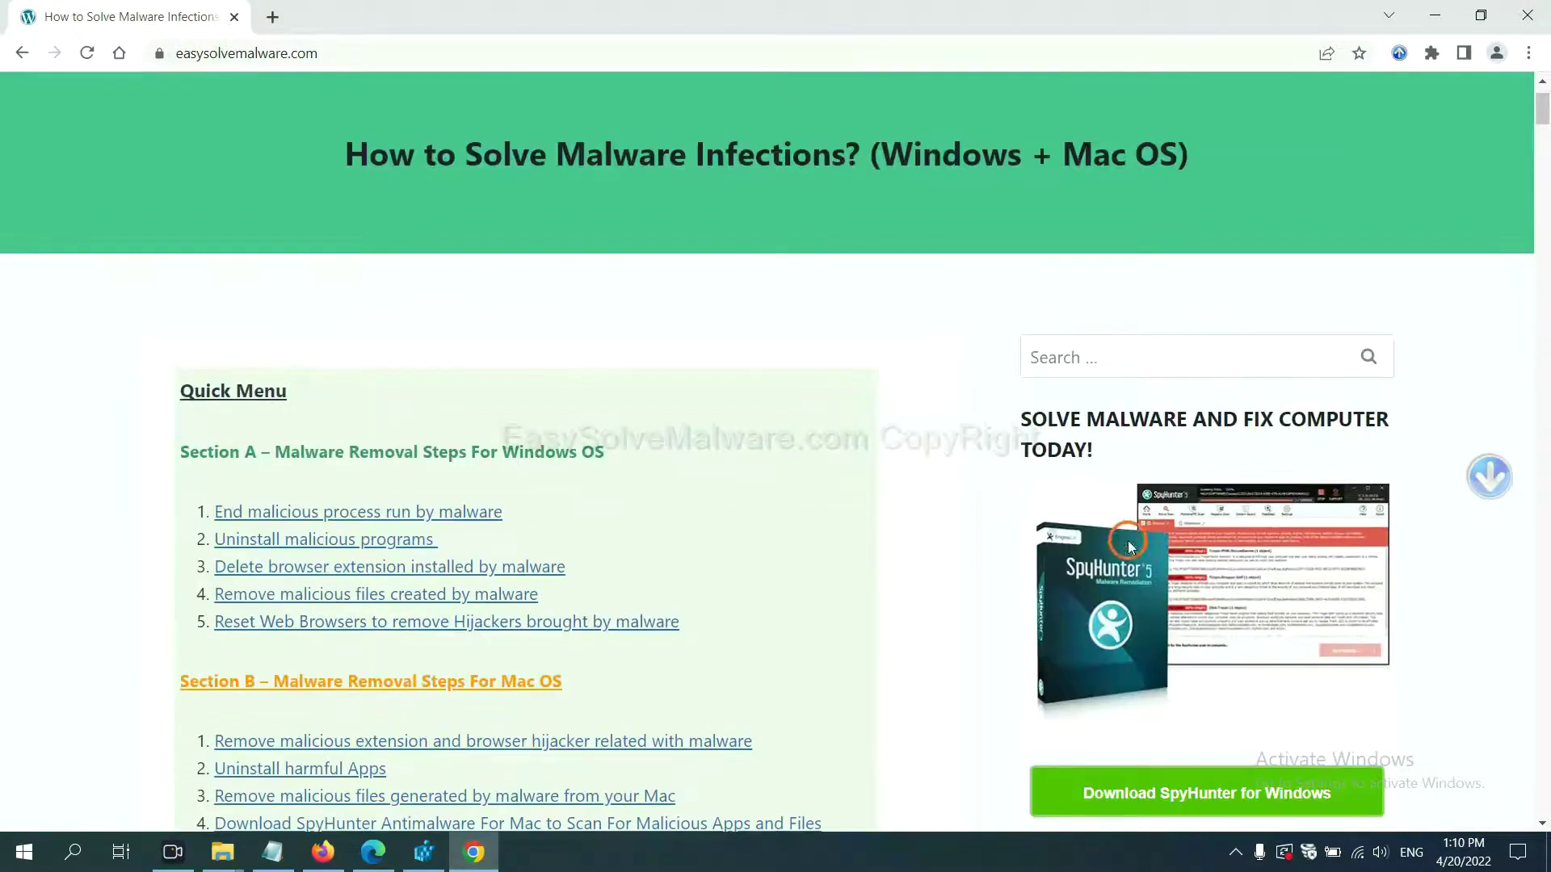
pyautogui.scroll(1, 1119, 565)
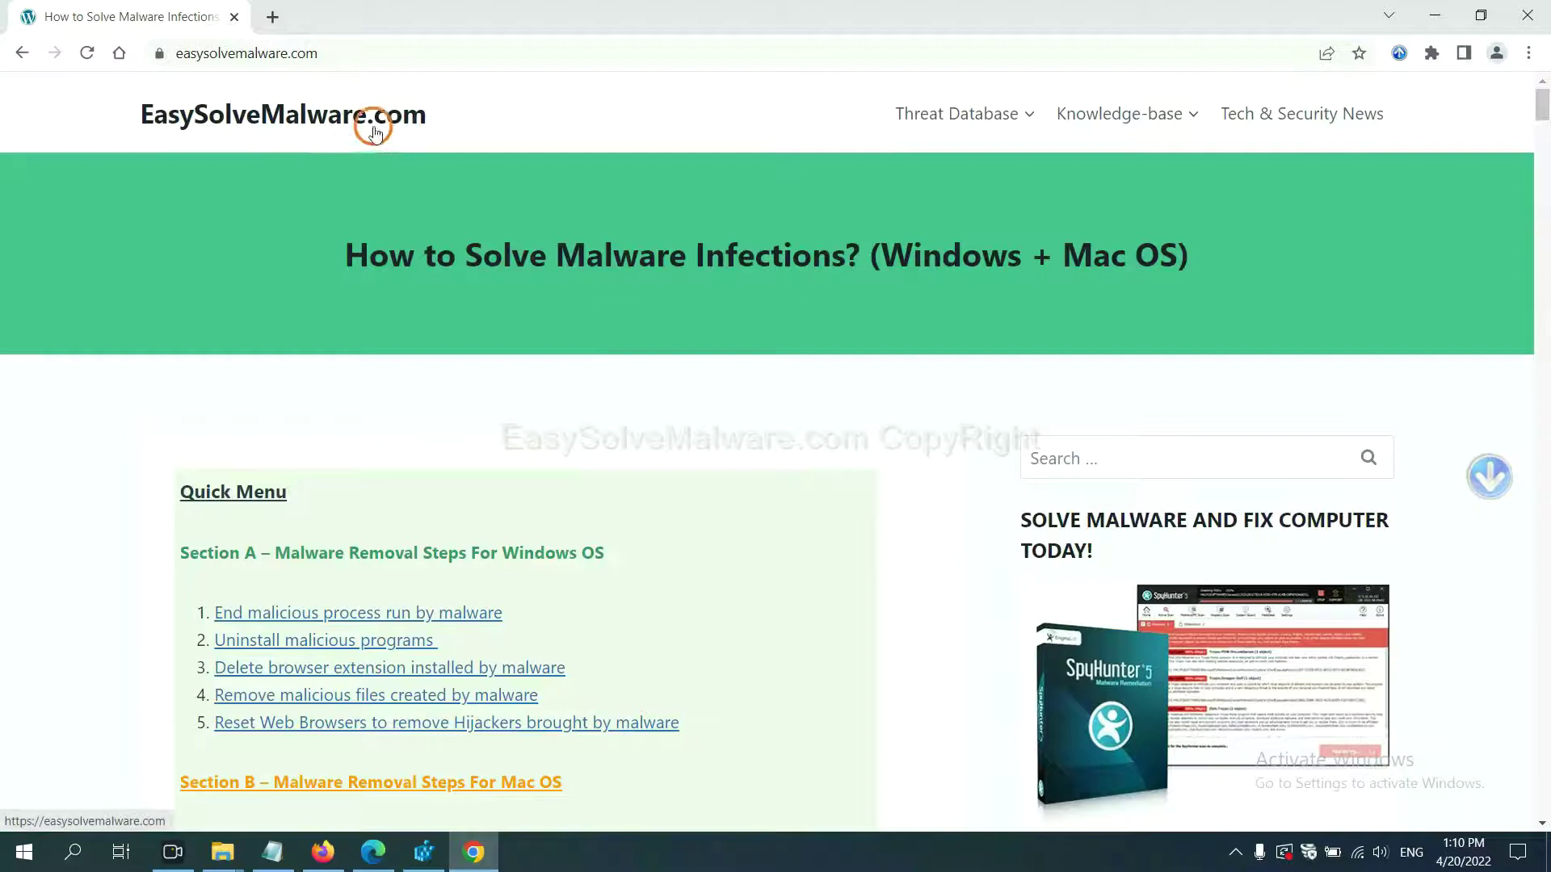
pyautogui.scroll(-3, 1292, 601)
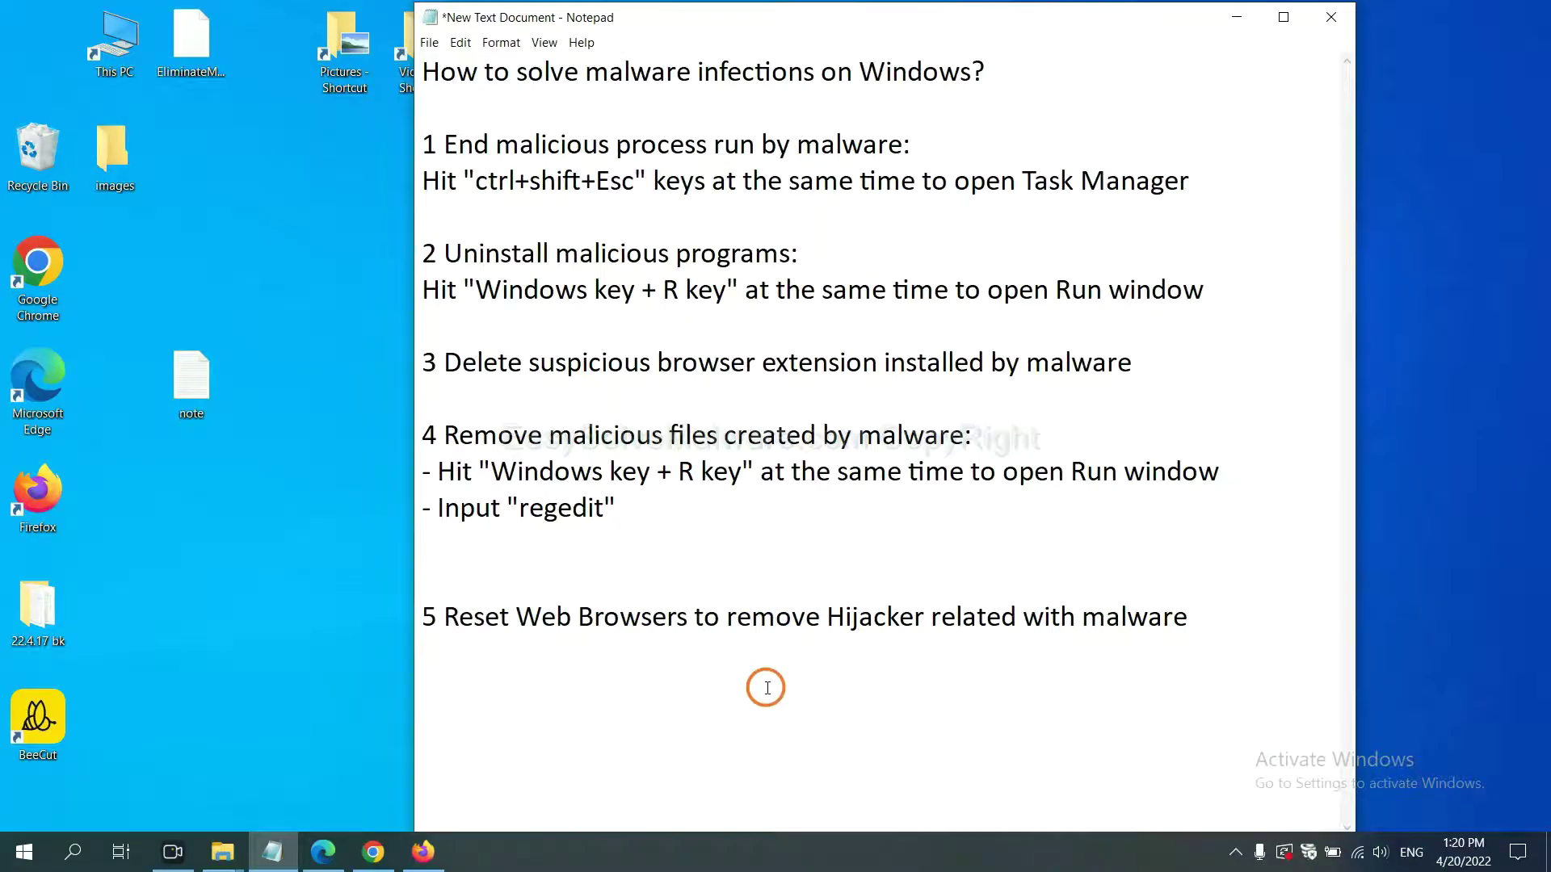
# Search Chrome's settings for 'reset' and confirm restoring settings to their original defaults.
pyautogui.click(348, 861)
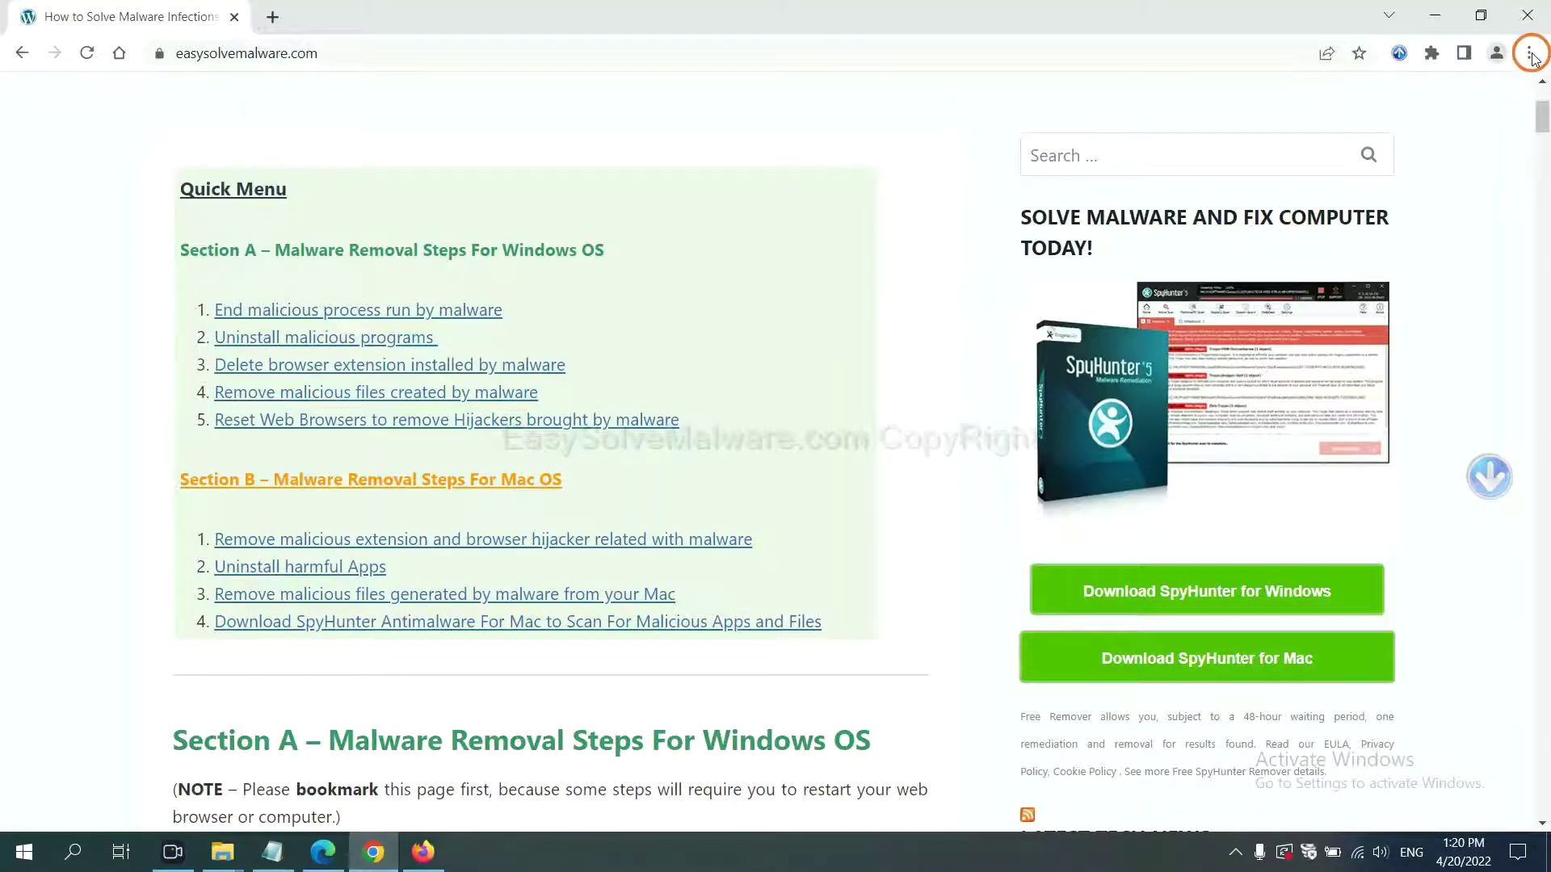
pyautogui.click(1529, 53)
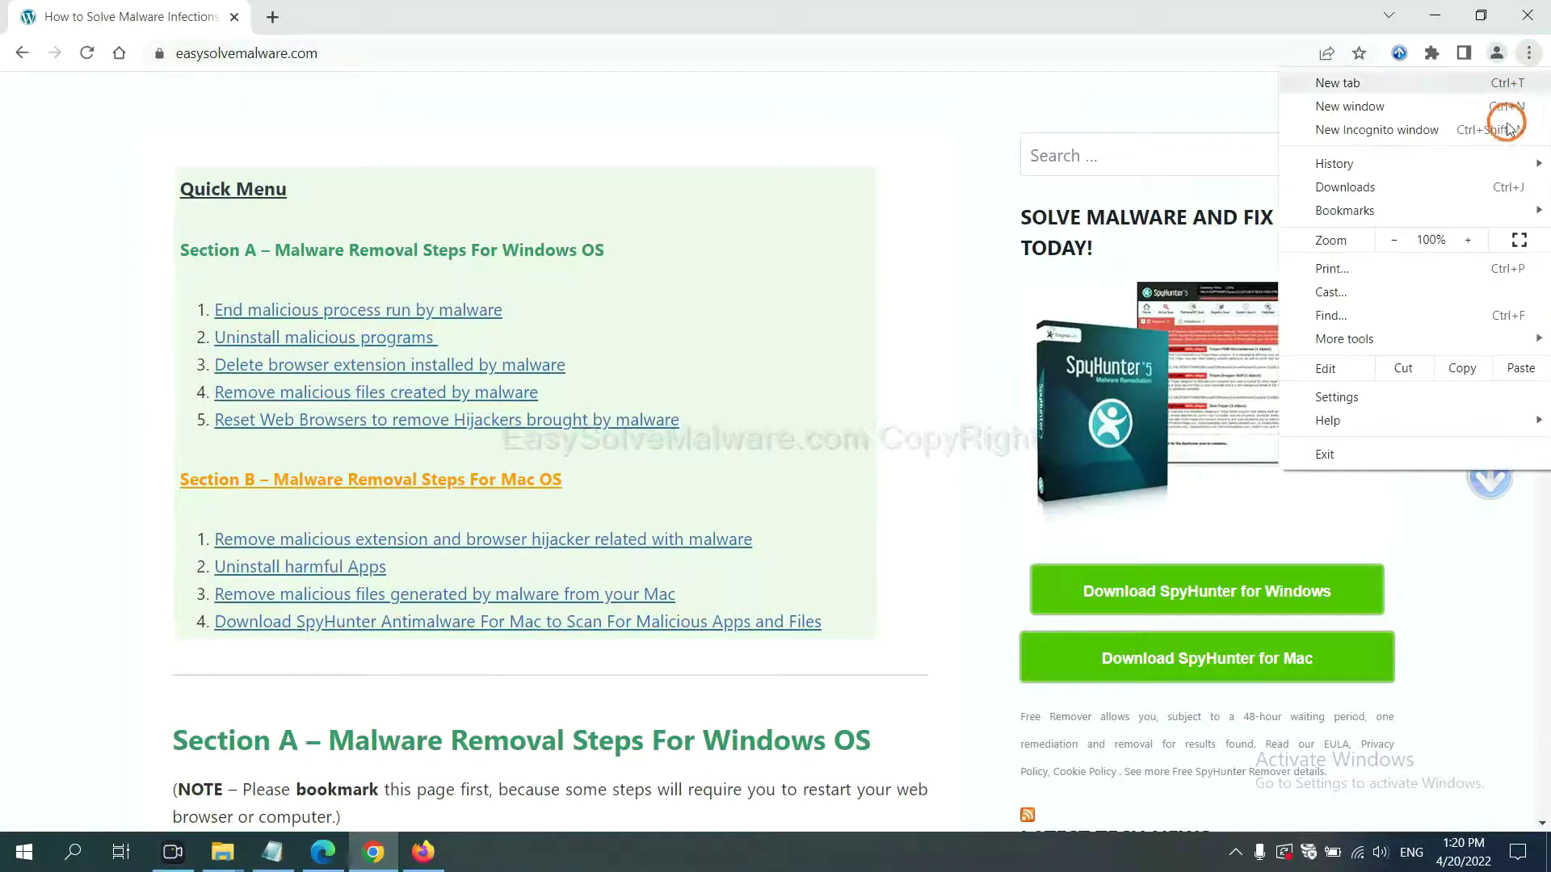
pyautogui.click(1357, 392)
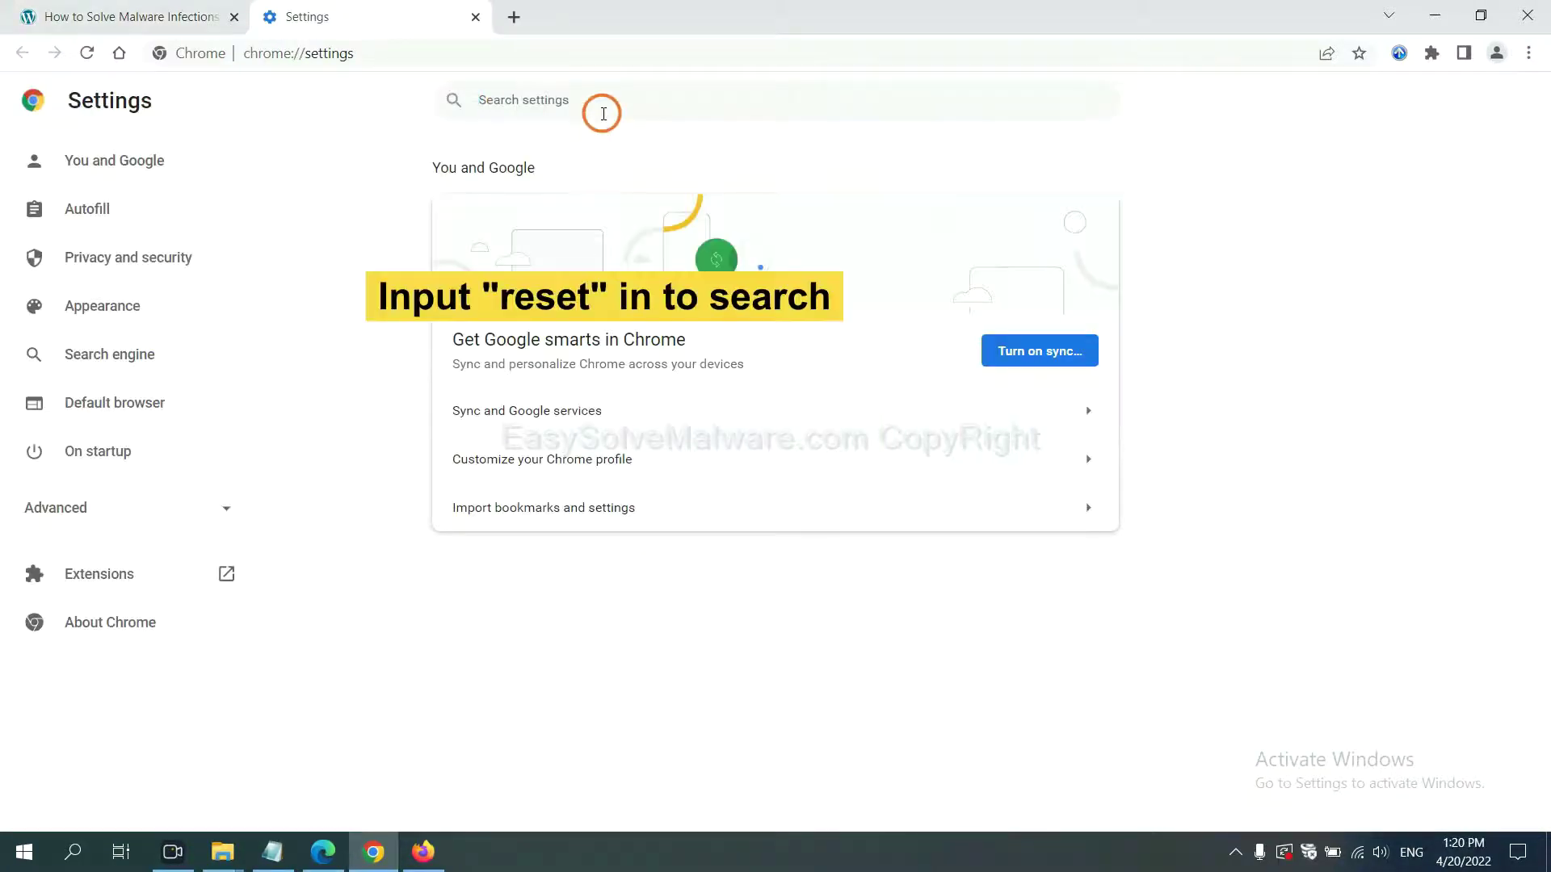
pyautogui.click(604, 114)
pyautogui.write('reset')
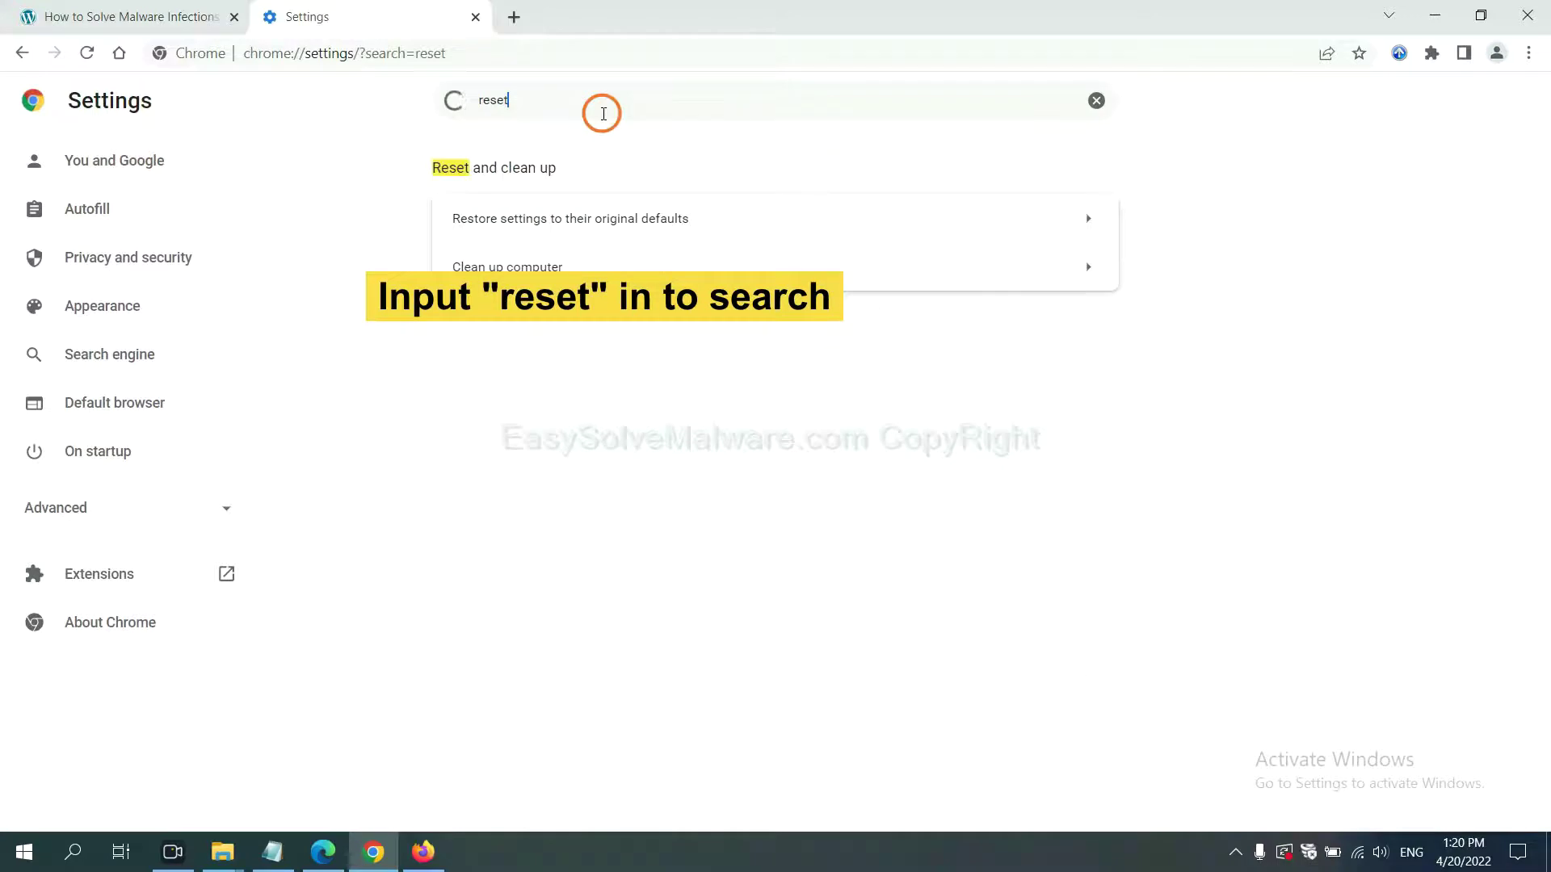
pyautogui.click(684, 219)
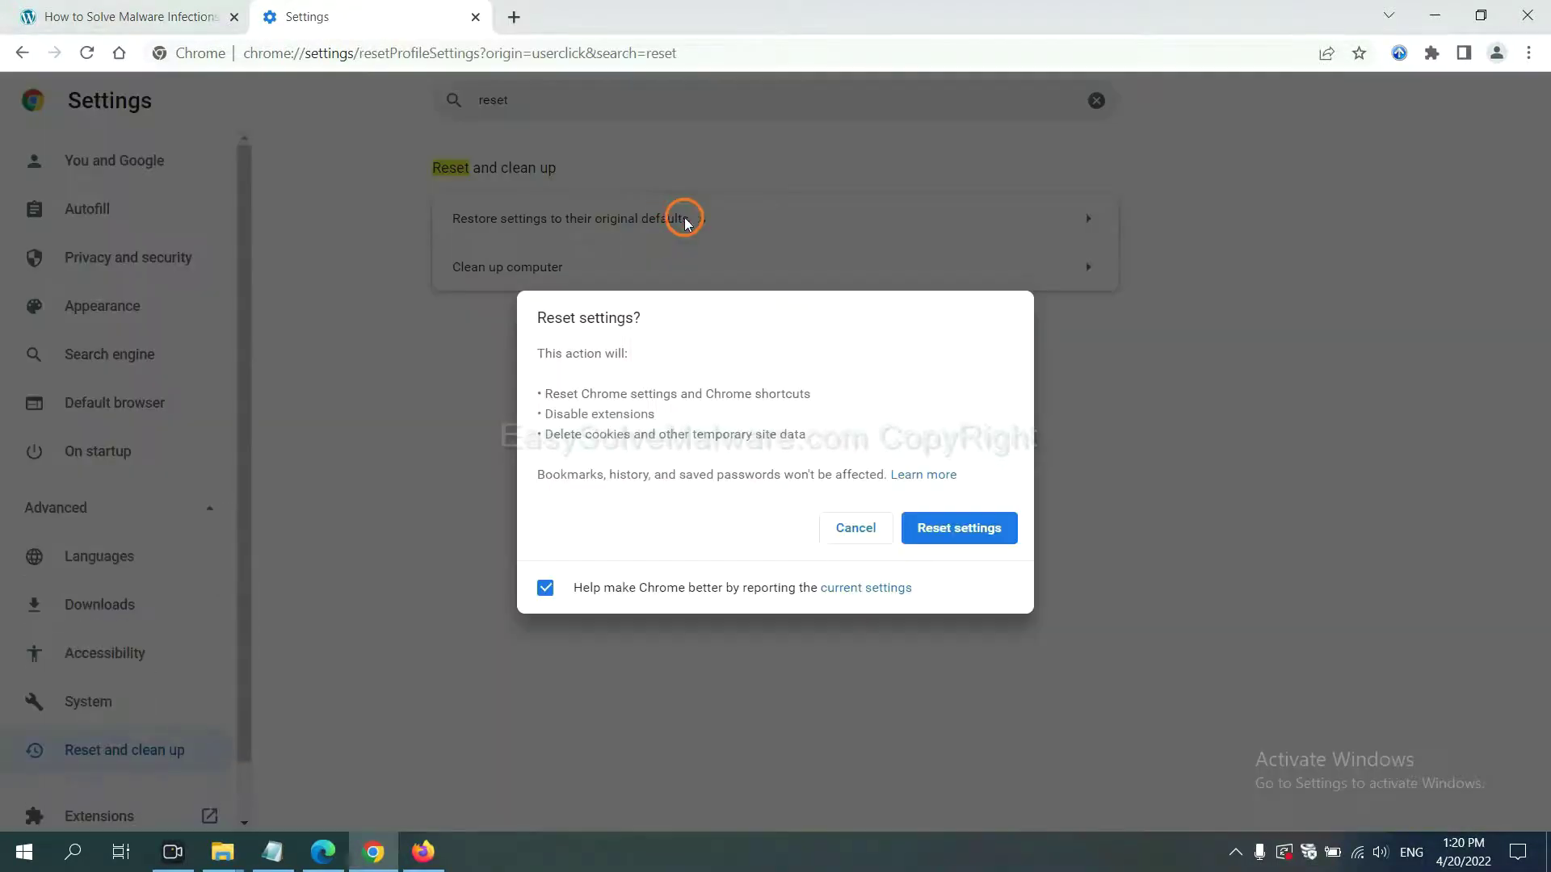
pyautogui.click(959, 529)
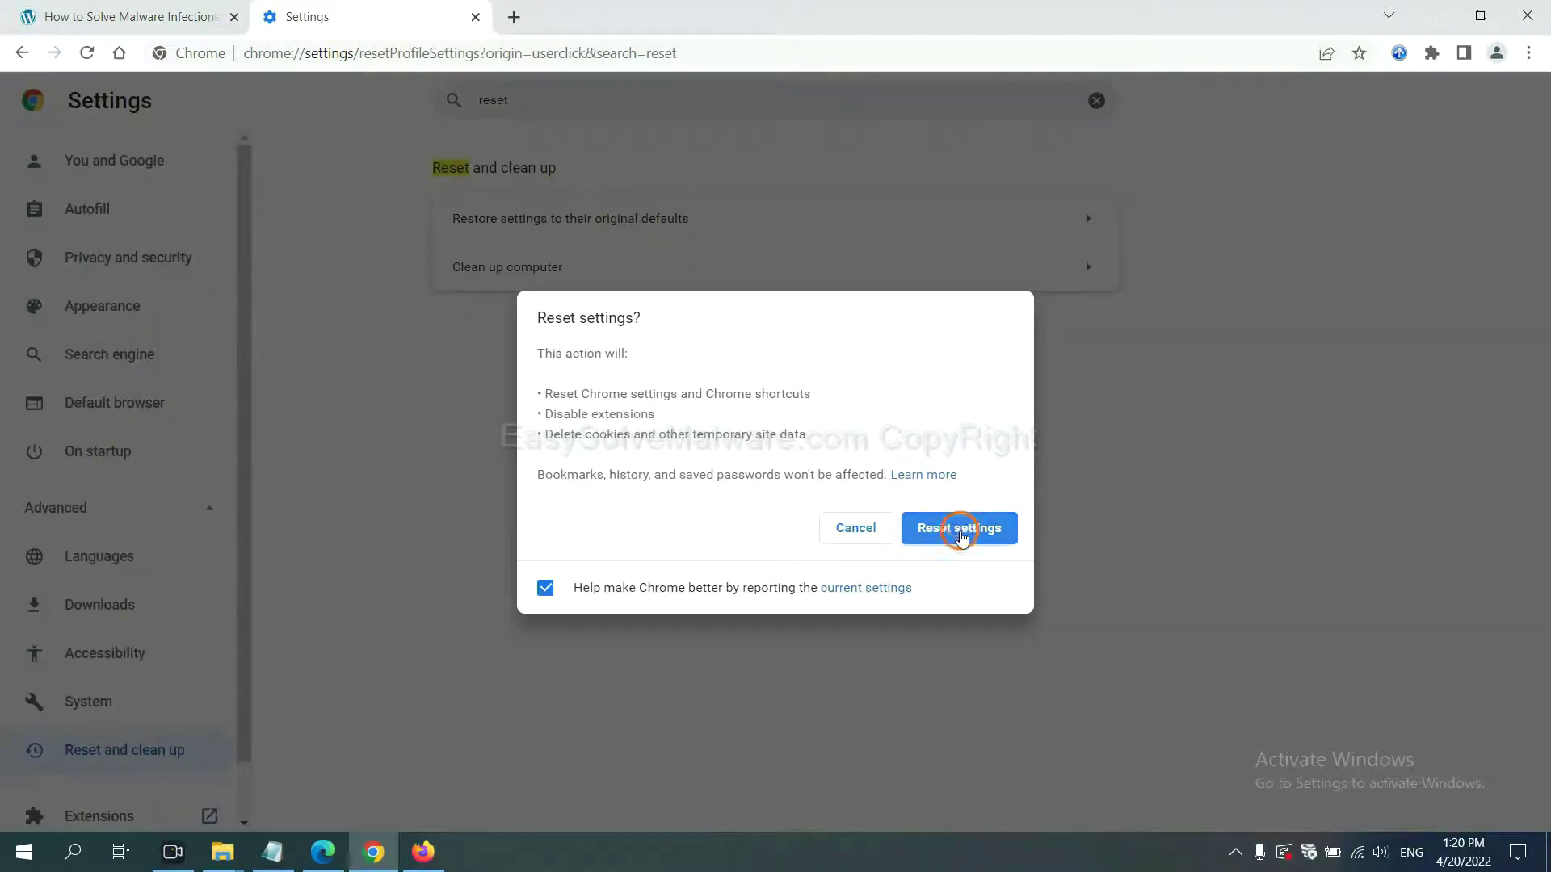
# Refresh Firefox from its Troubleshooting Information page, confirm the refresh, then bring Edge forward.
pyautogui.click(429, 841)
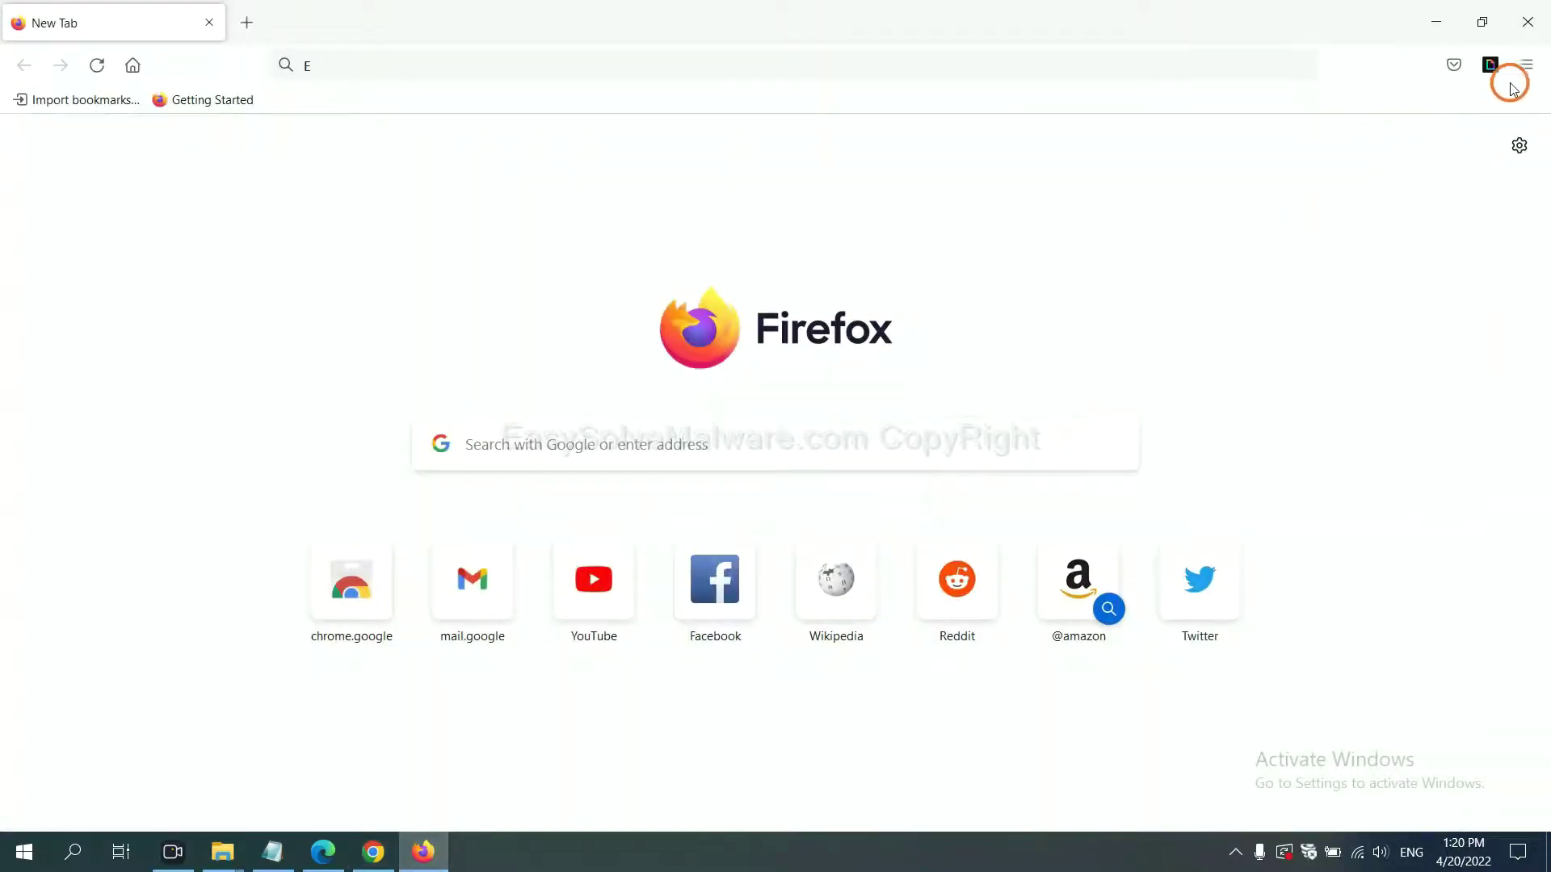
pyautogui.click(1527, 68)
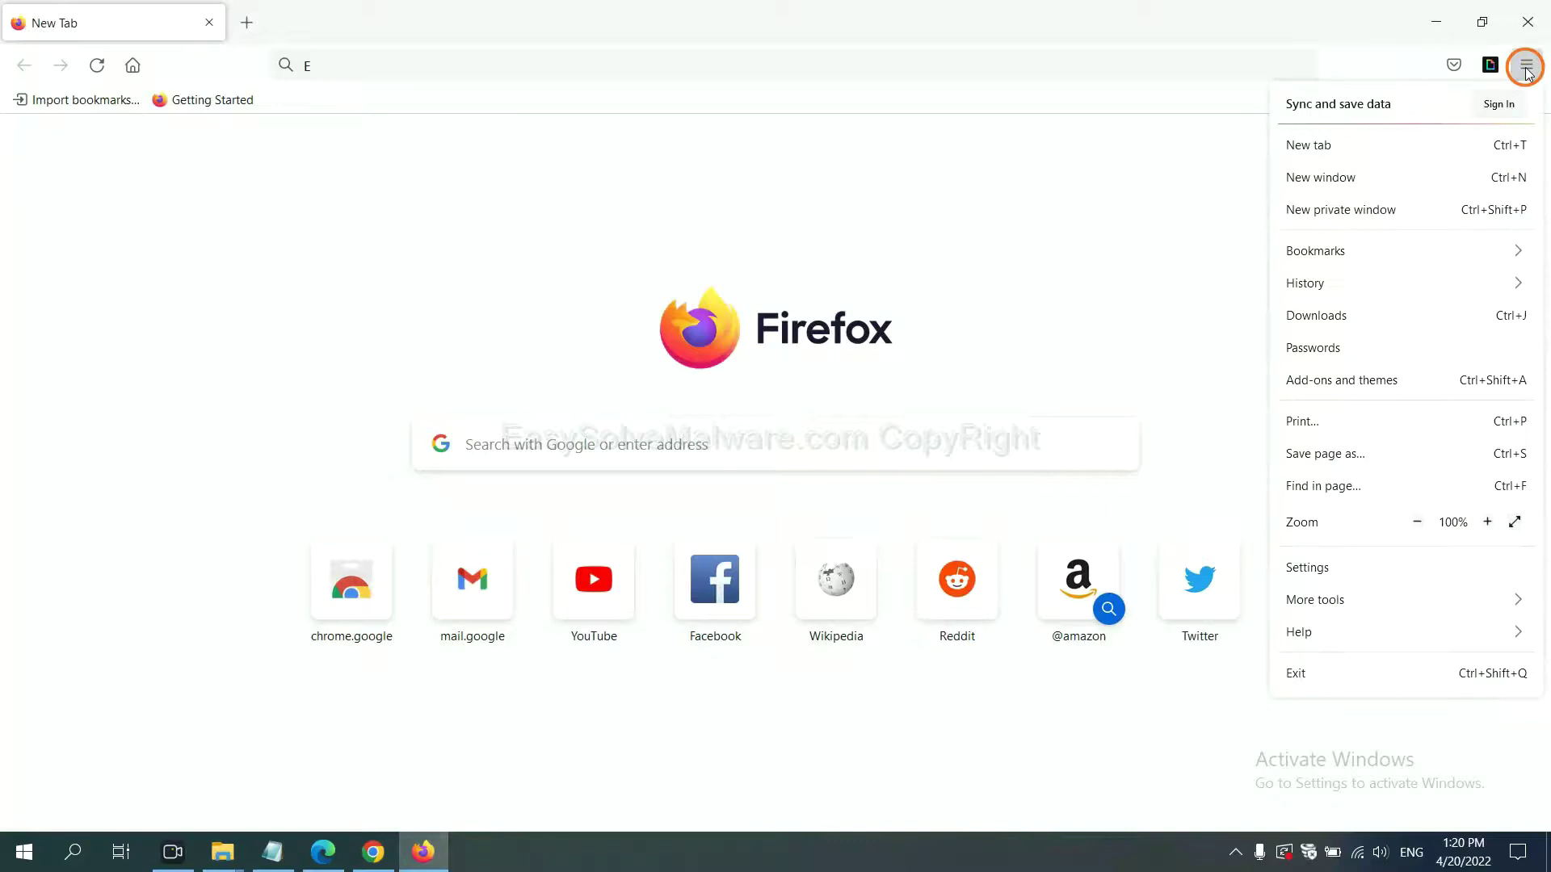
pyautogui.click(1334, 630)
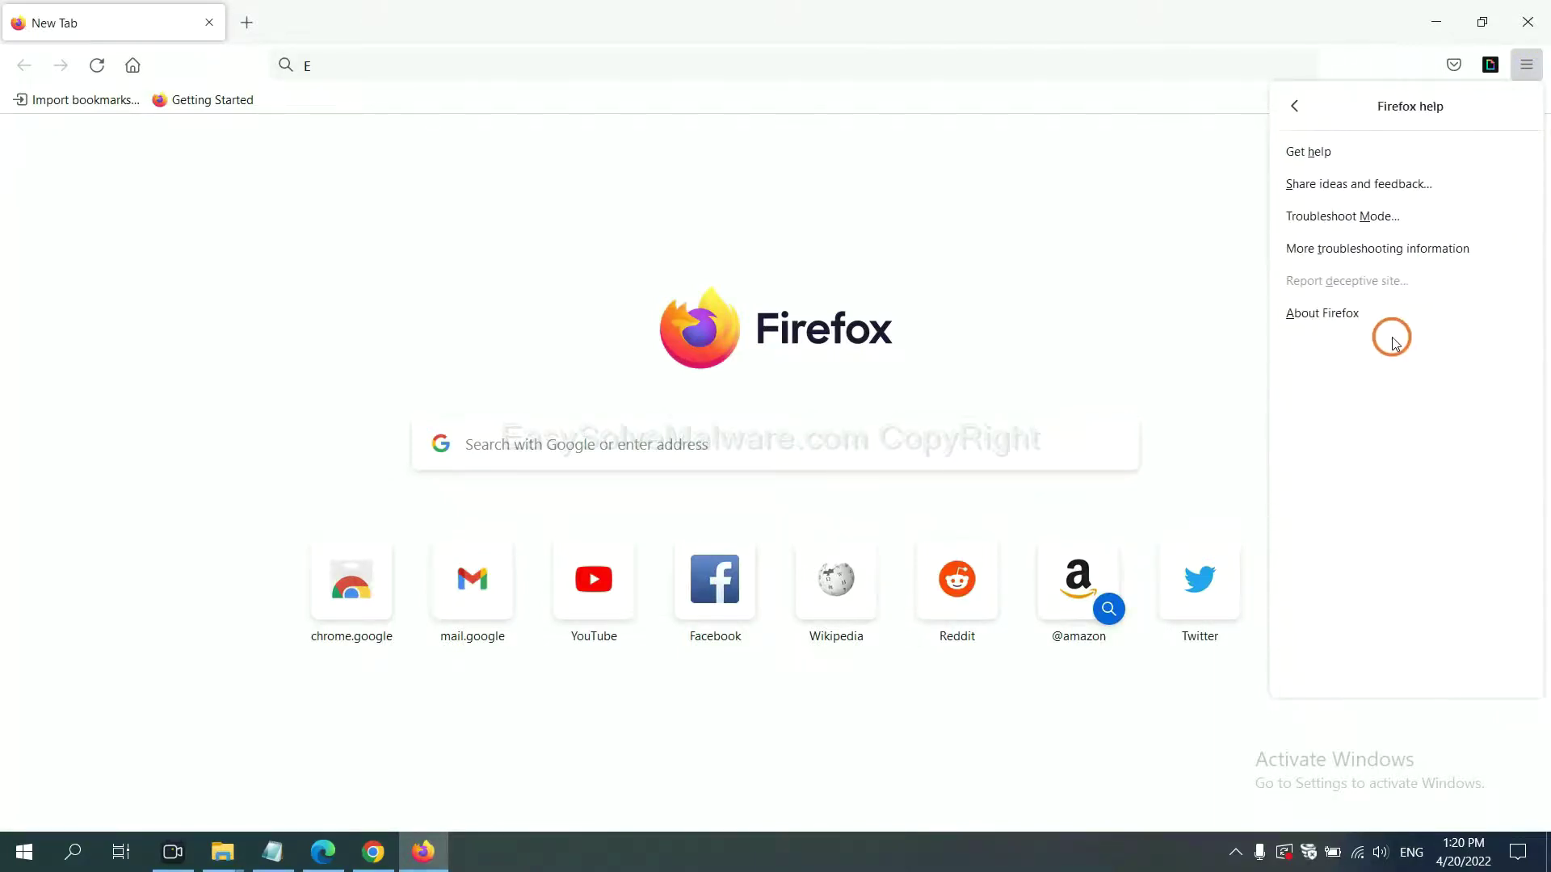
pyautogui.click(1362, 250)
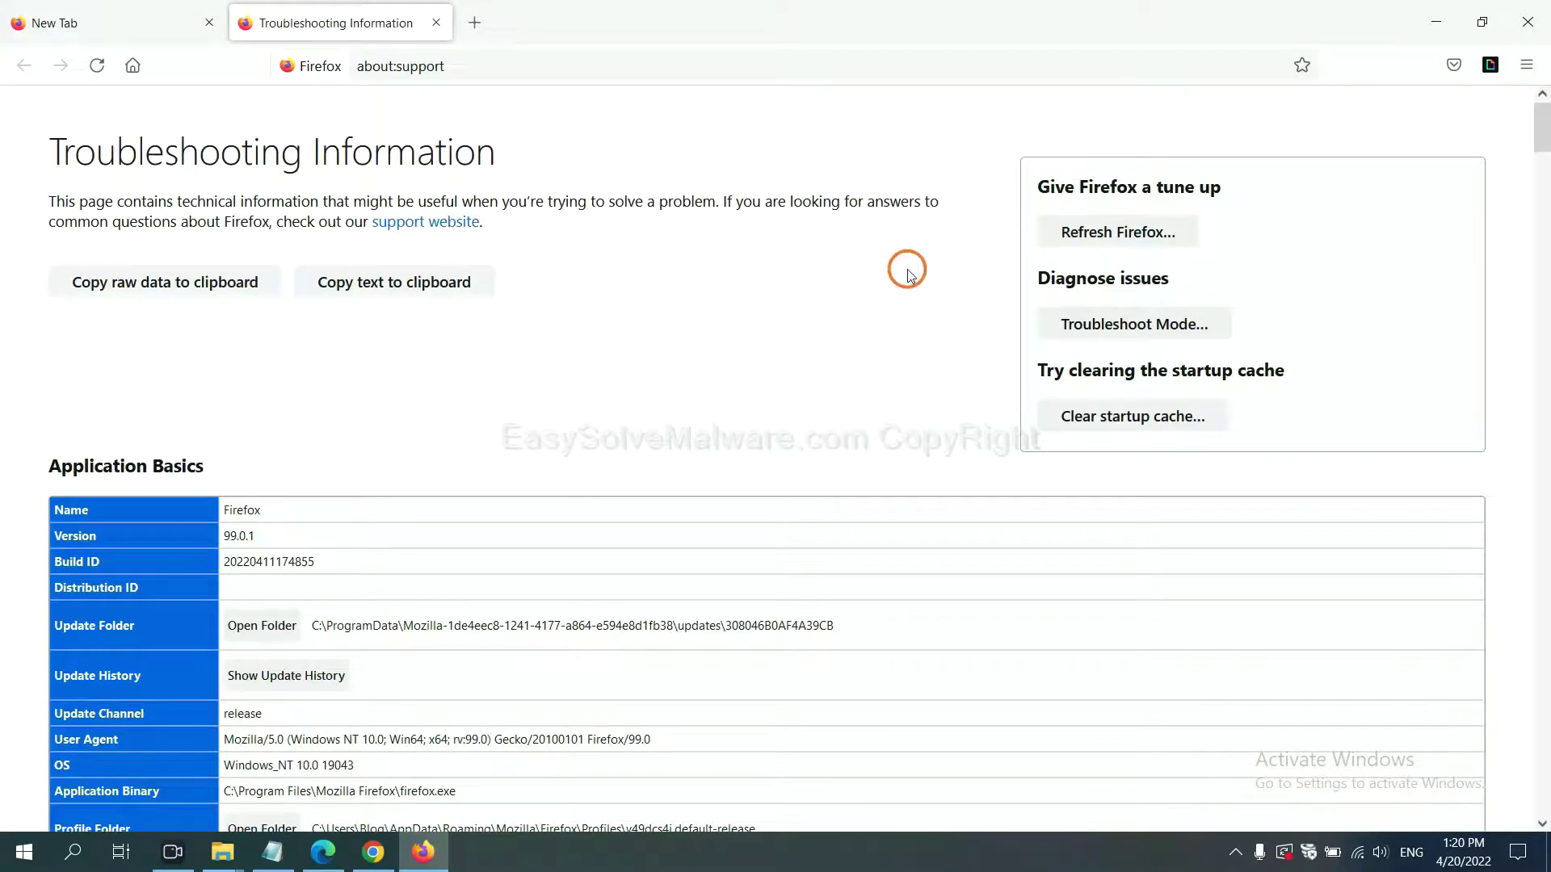
pyautogui.click(1091, 238)
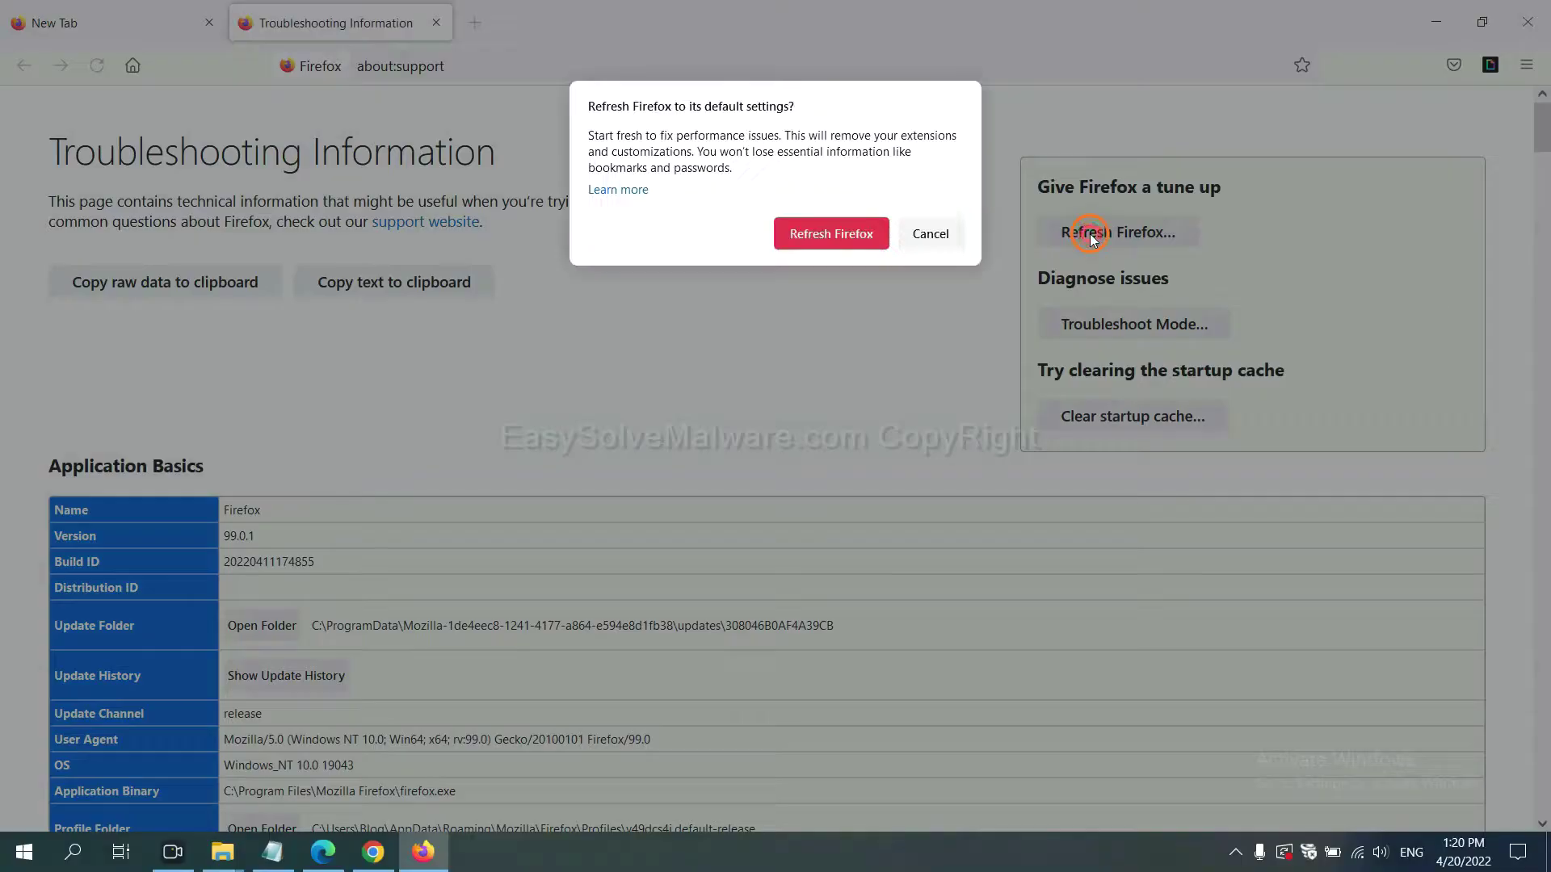
pyautogui.click(842, 240)
pyautogui.click(323, 856)
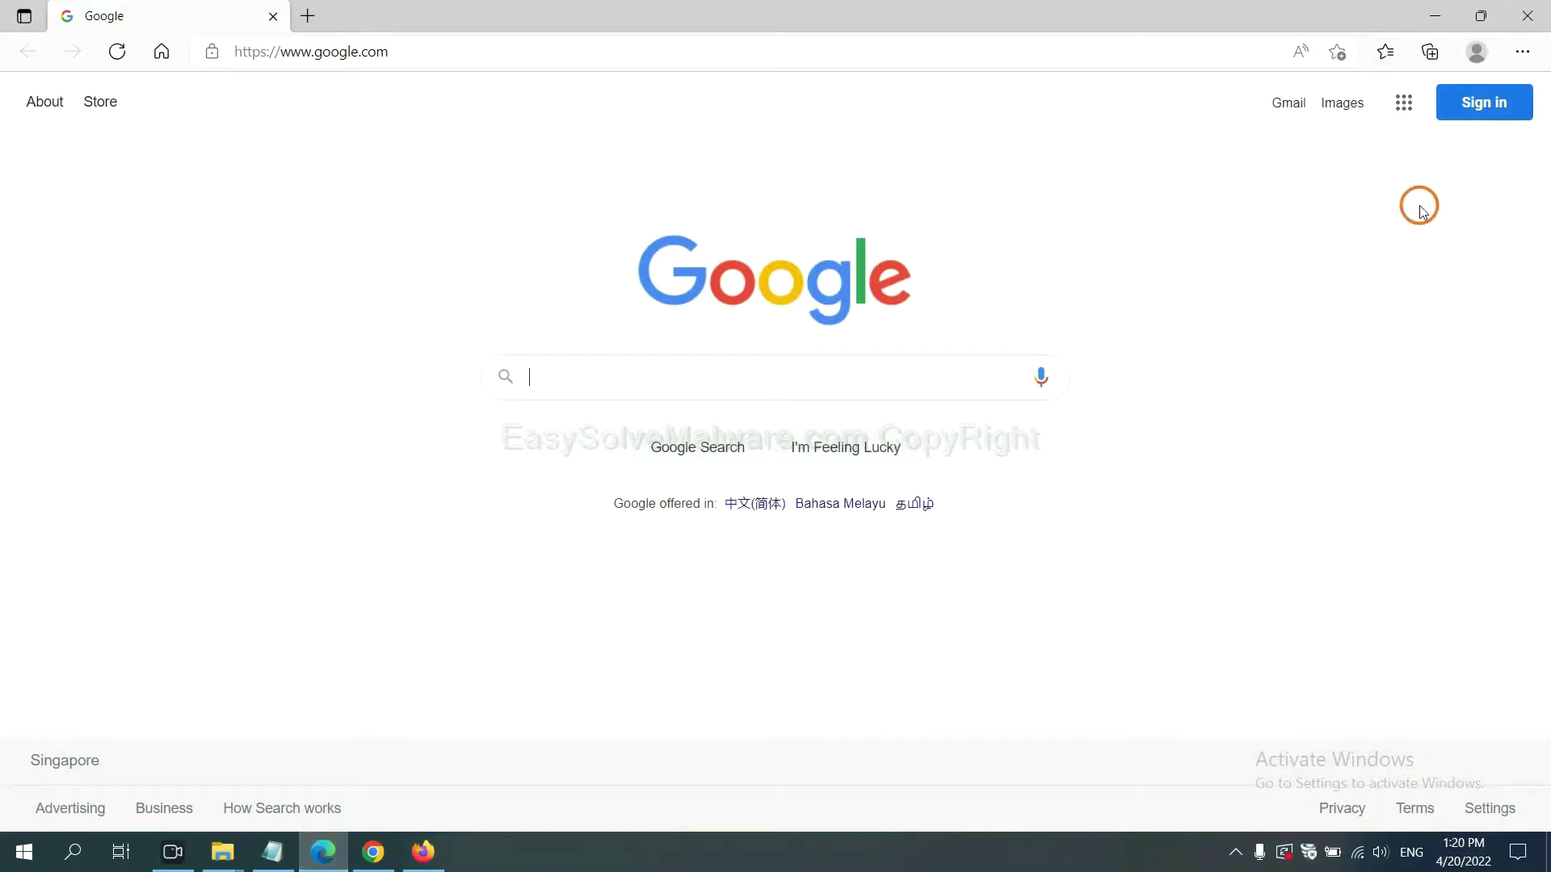
# Search Edge's settings for 'reset' and choose Restore settings to their default values.
pyautogui.click(1521, 52)
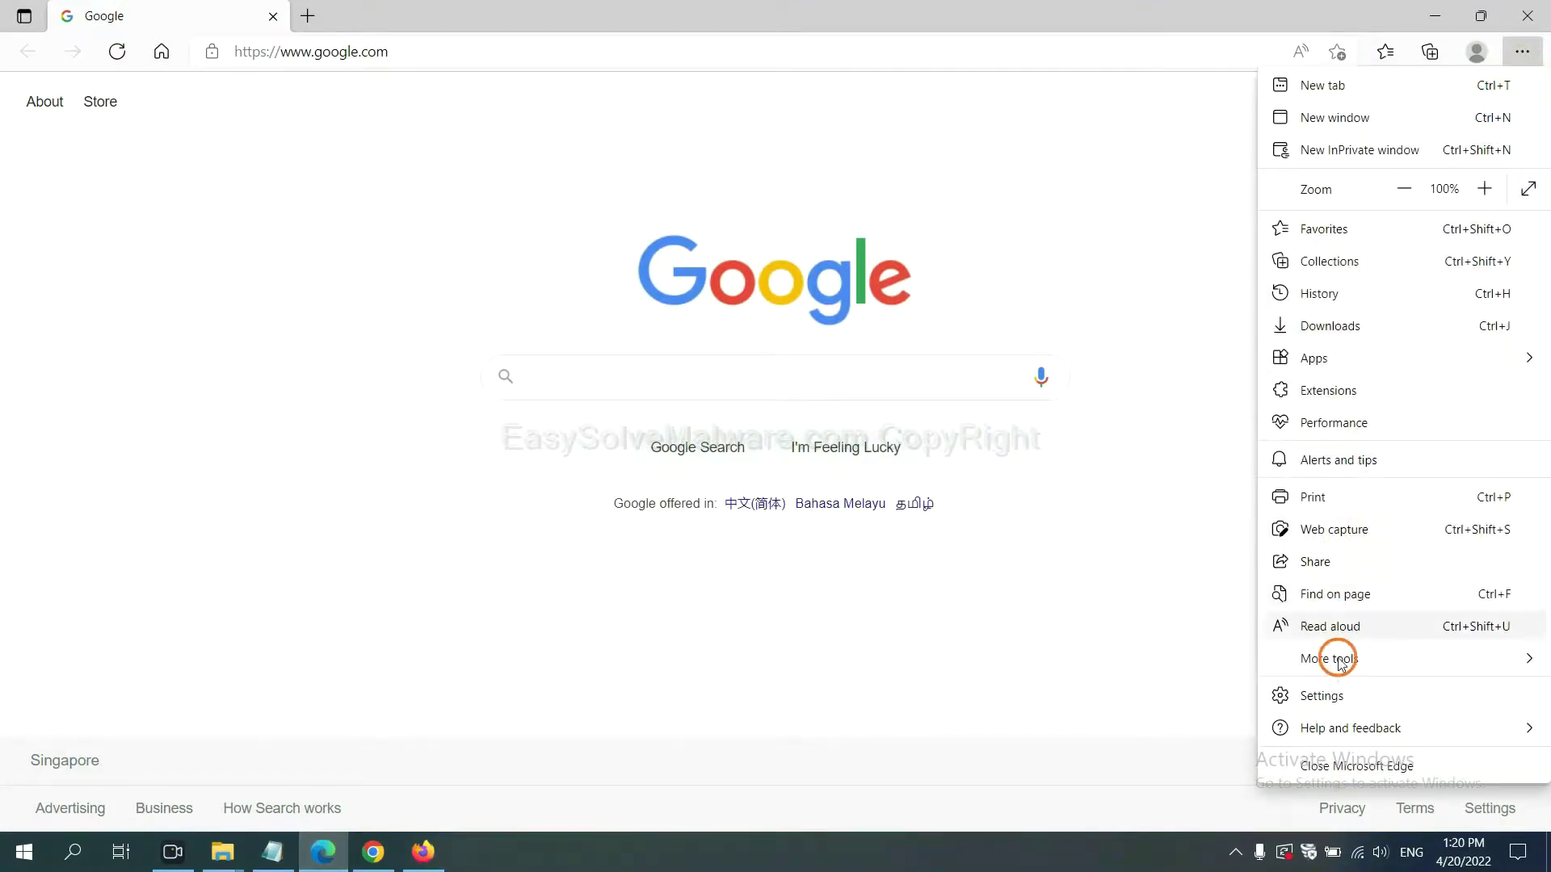
pyautogui.click(1338, 696)
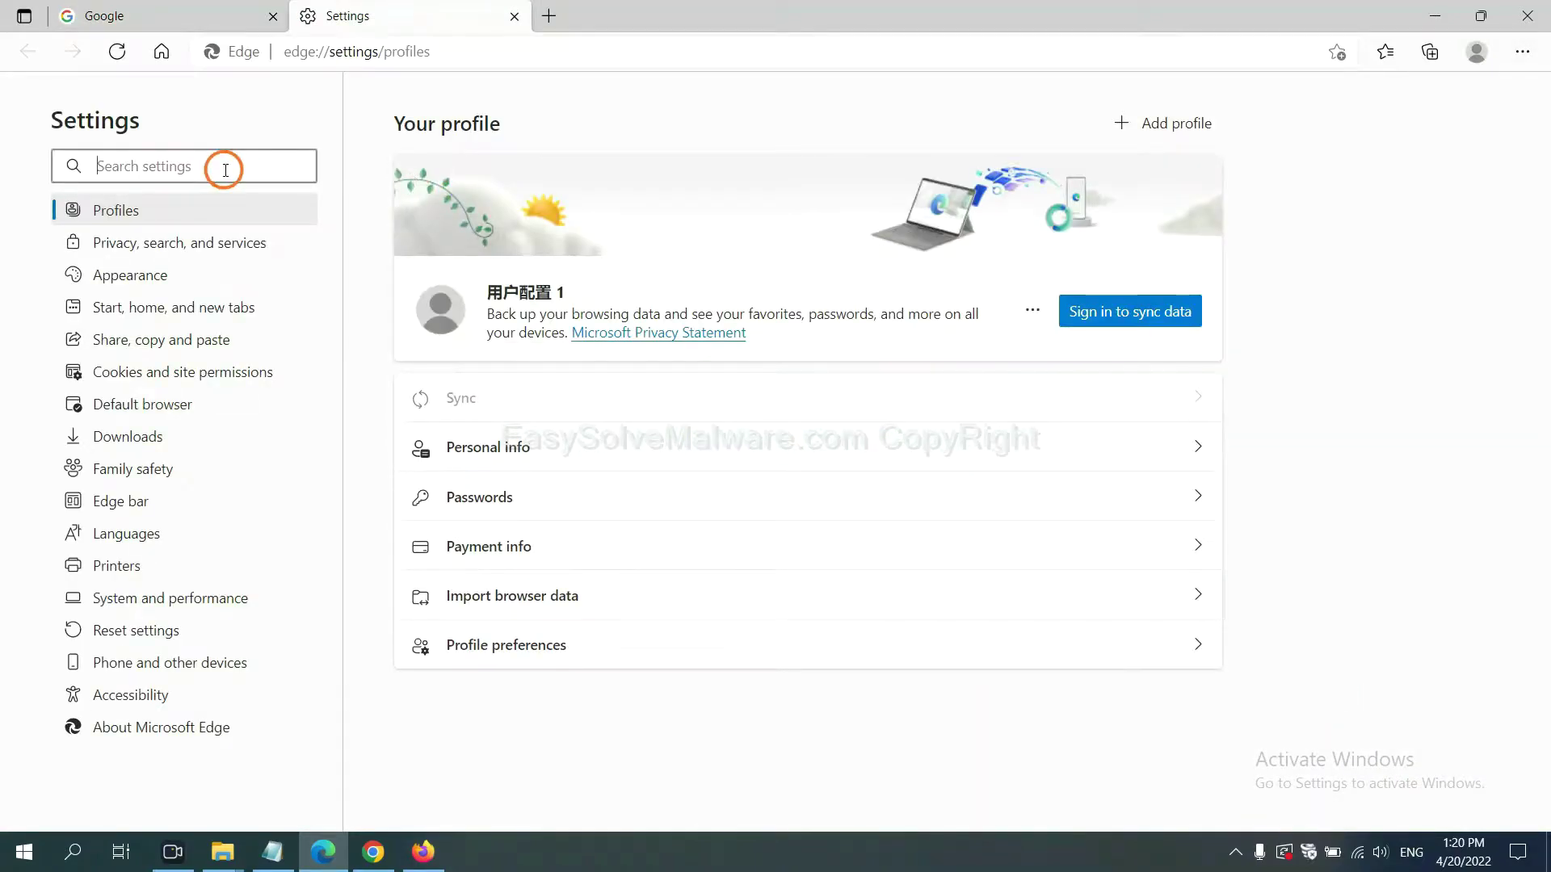
pyautogui.write('re')
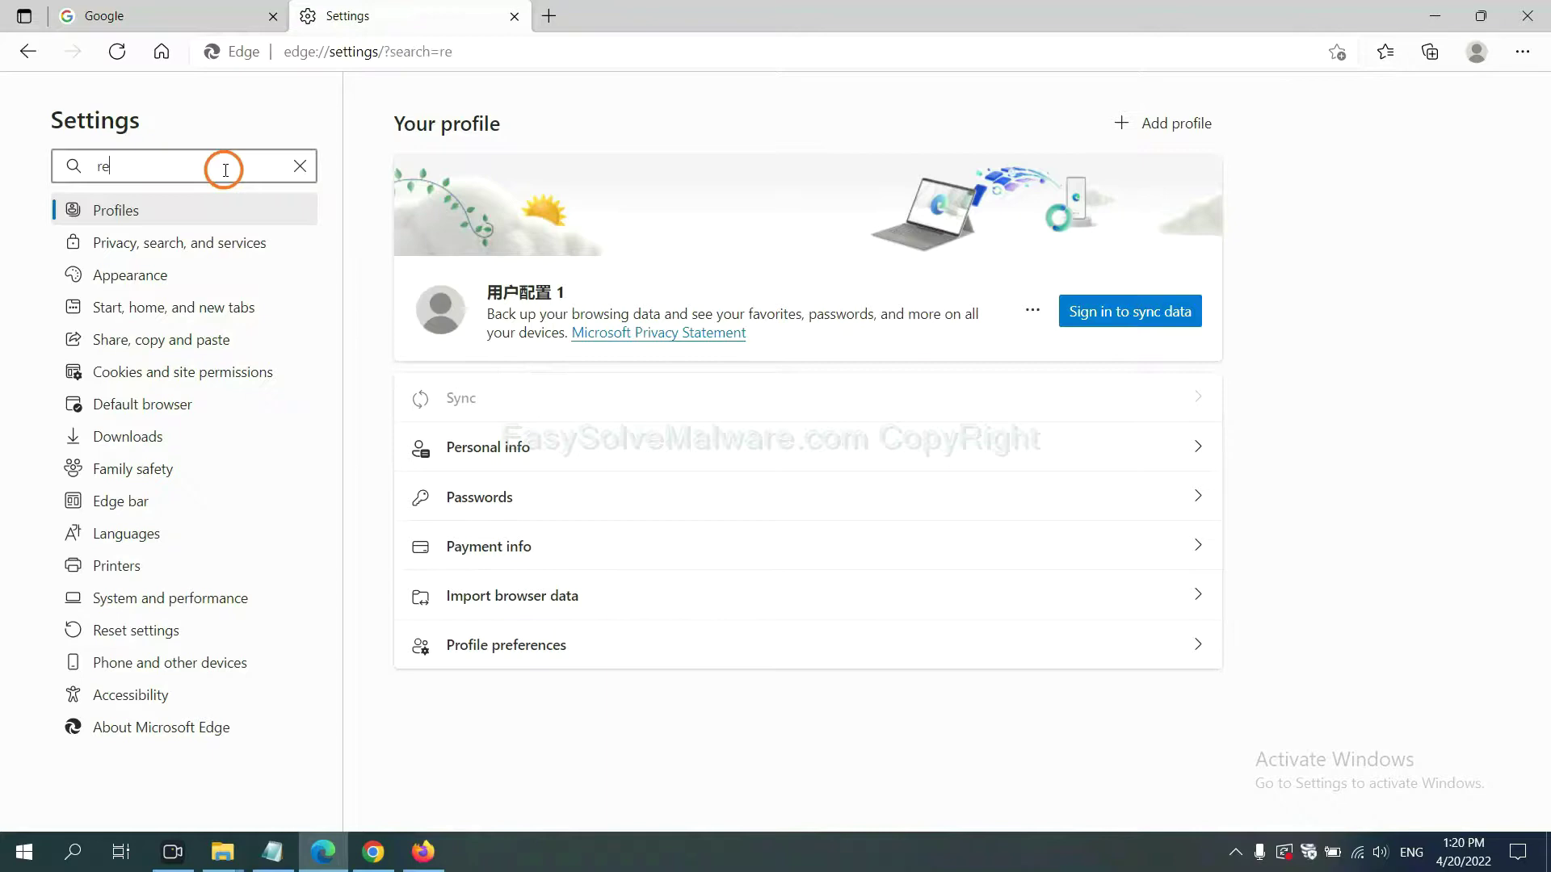
pyautogui.write('set')
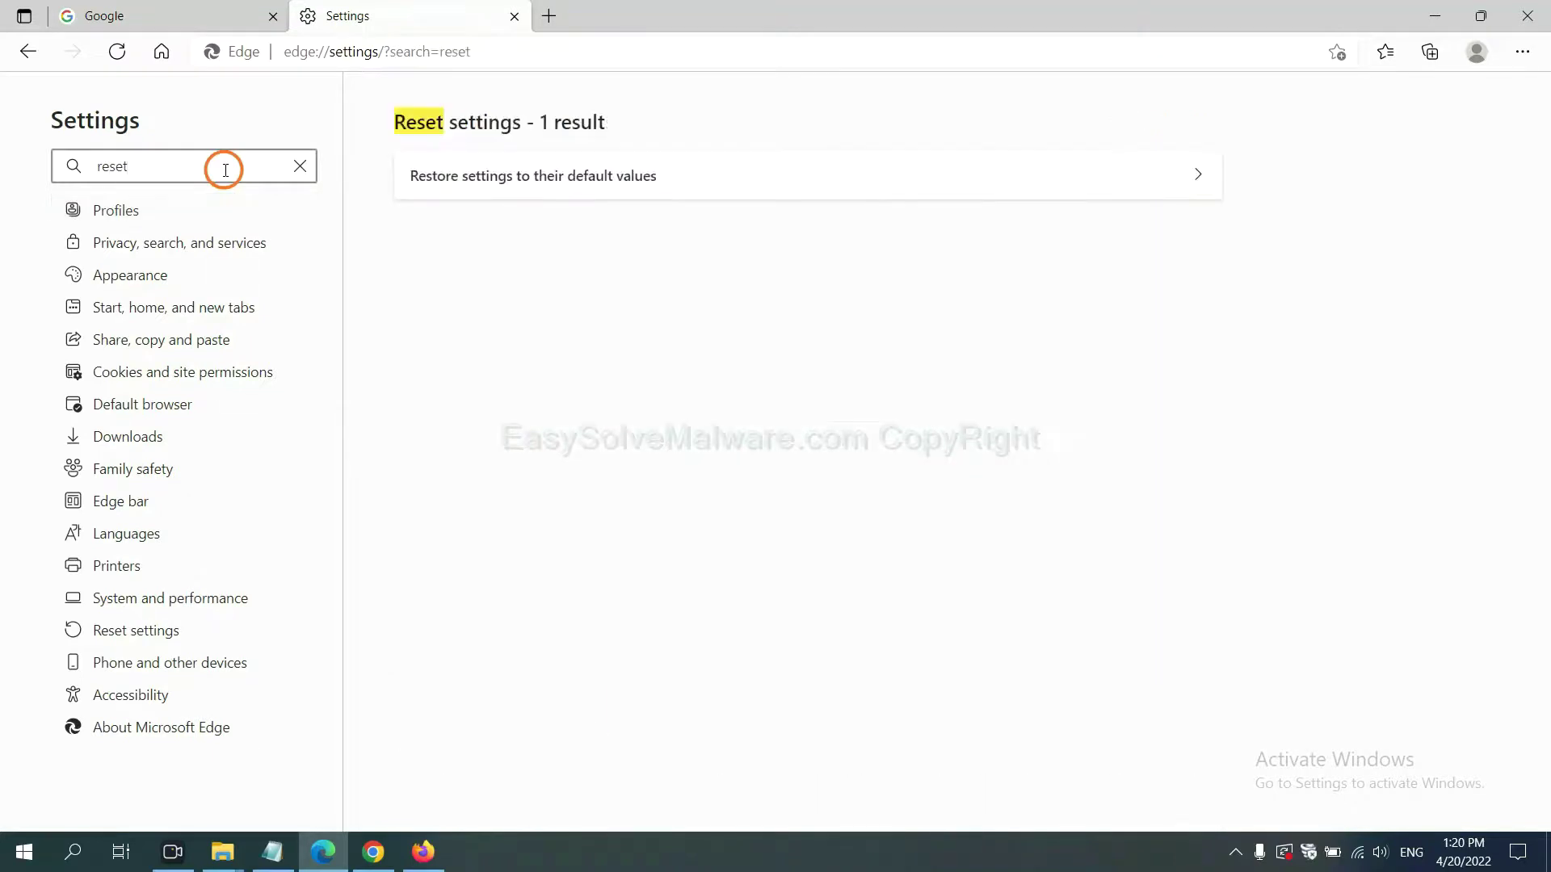
pyautogui.click(553, 184)
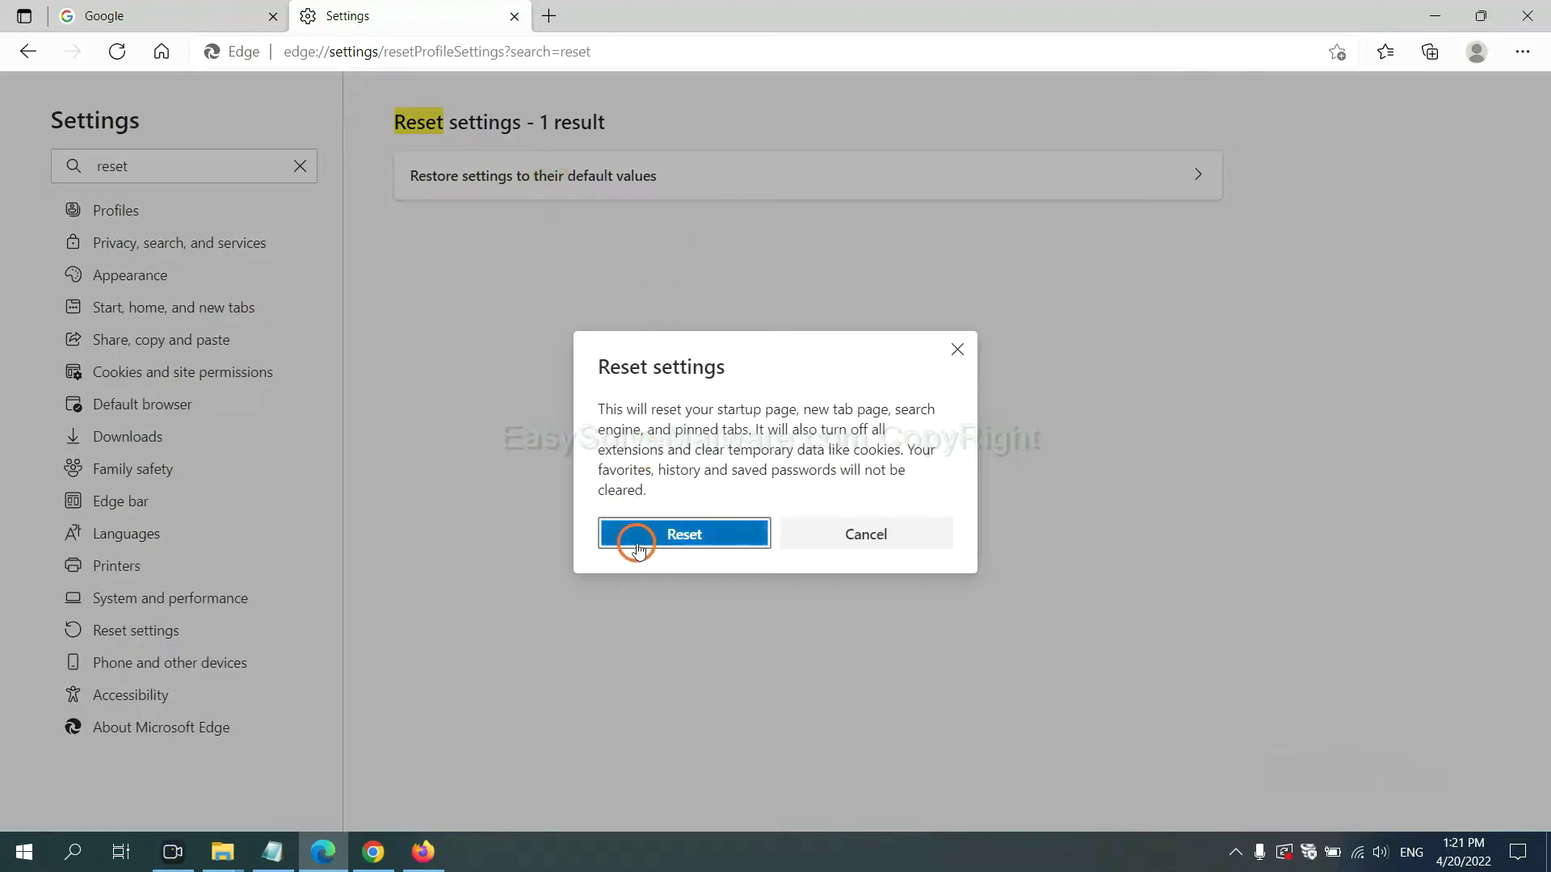